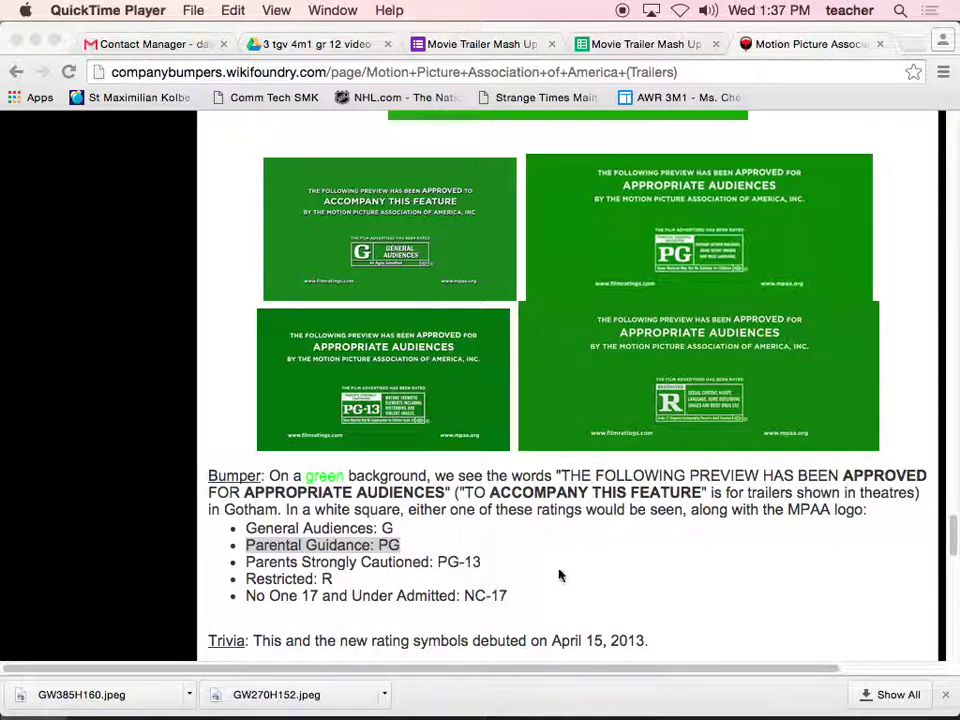
Step: Bring Illustrator to the front over the bumper reference page and show the File menu
mouse_move(545, 712)
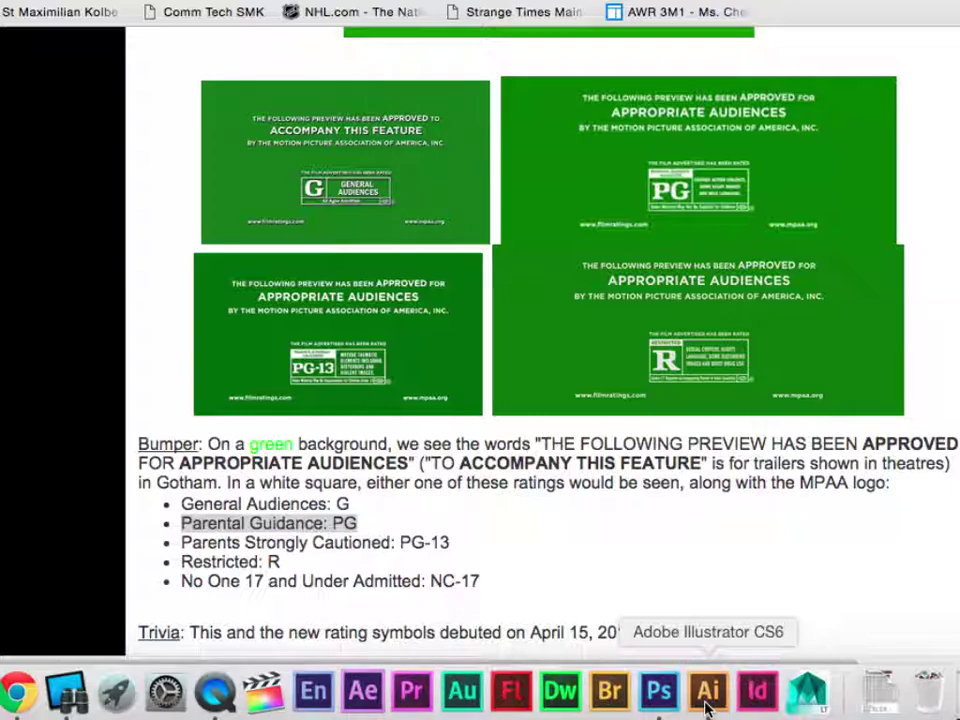
left_click(706, 708)
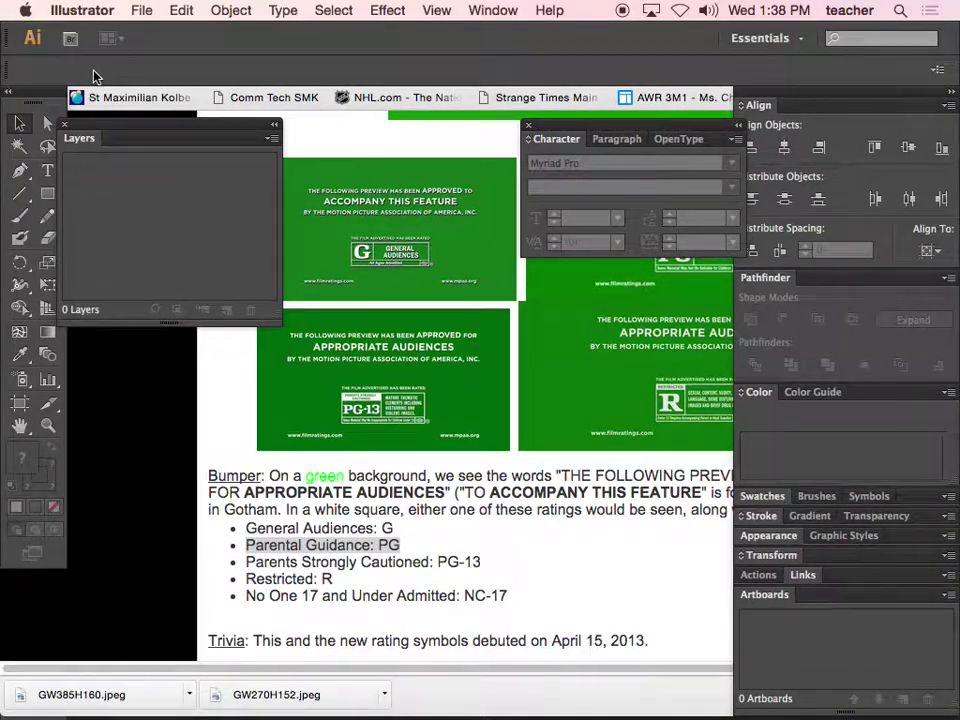
left_click(141, 10)
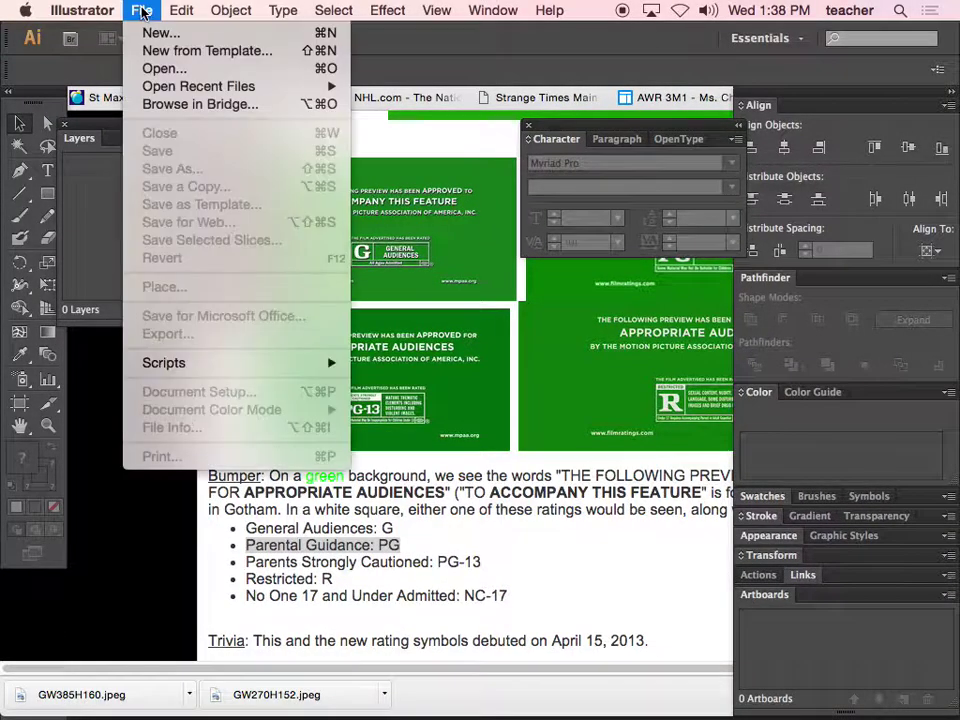
Step: Create a new Video and Film document at HDTV 1080 size (1920 × 1080 px)
left_click(150, 35)
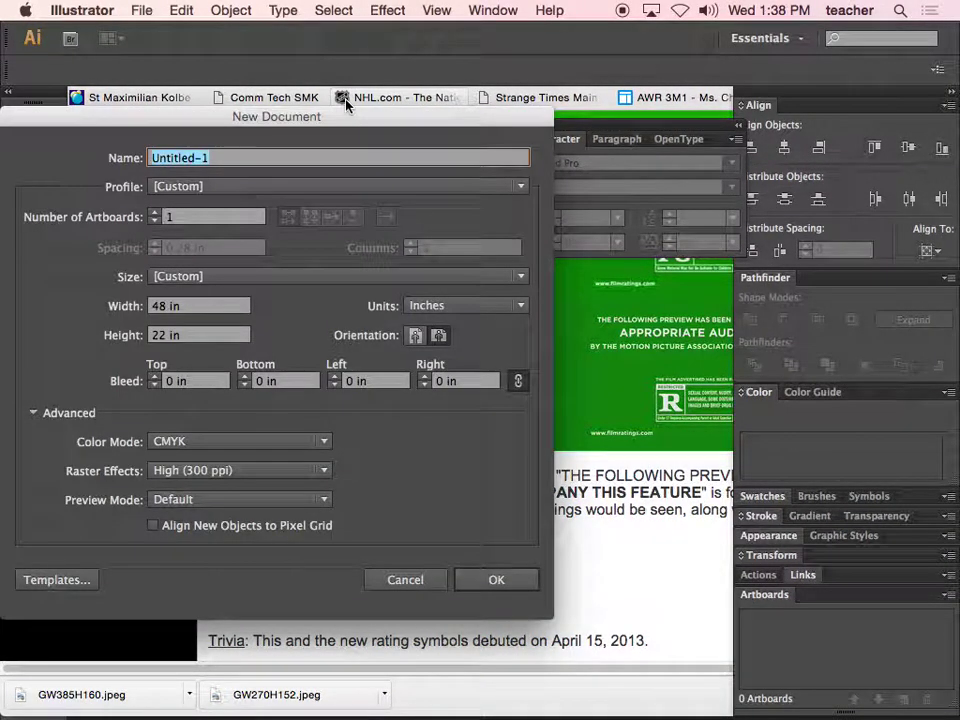
left_click_drag(342, 112, 492, 104)
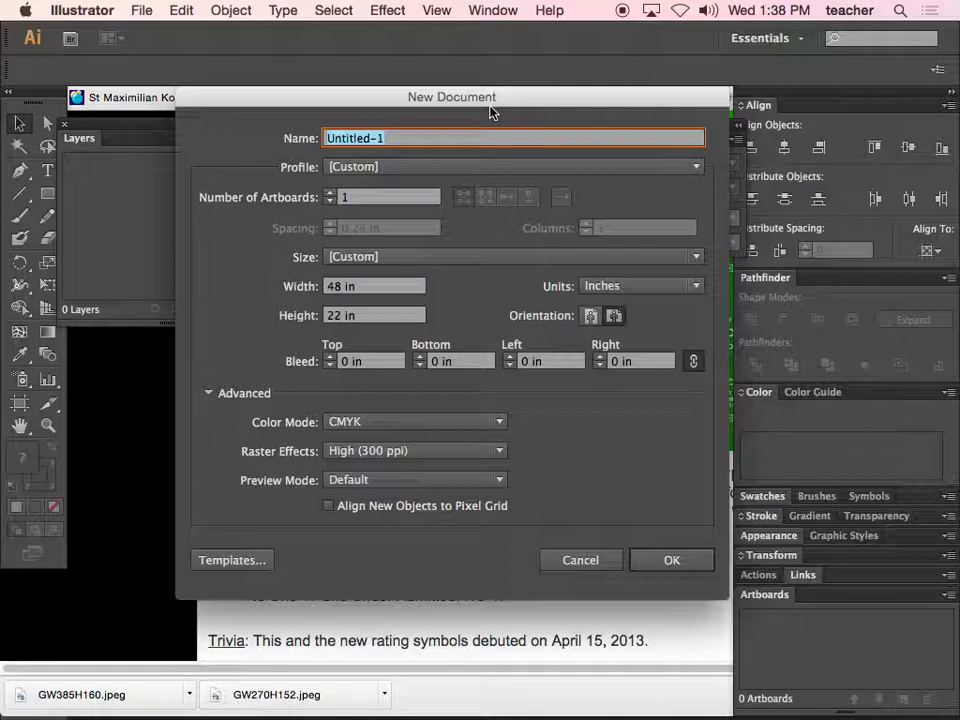
left_click(494, 174)
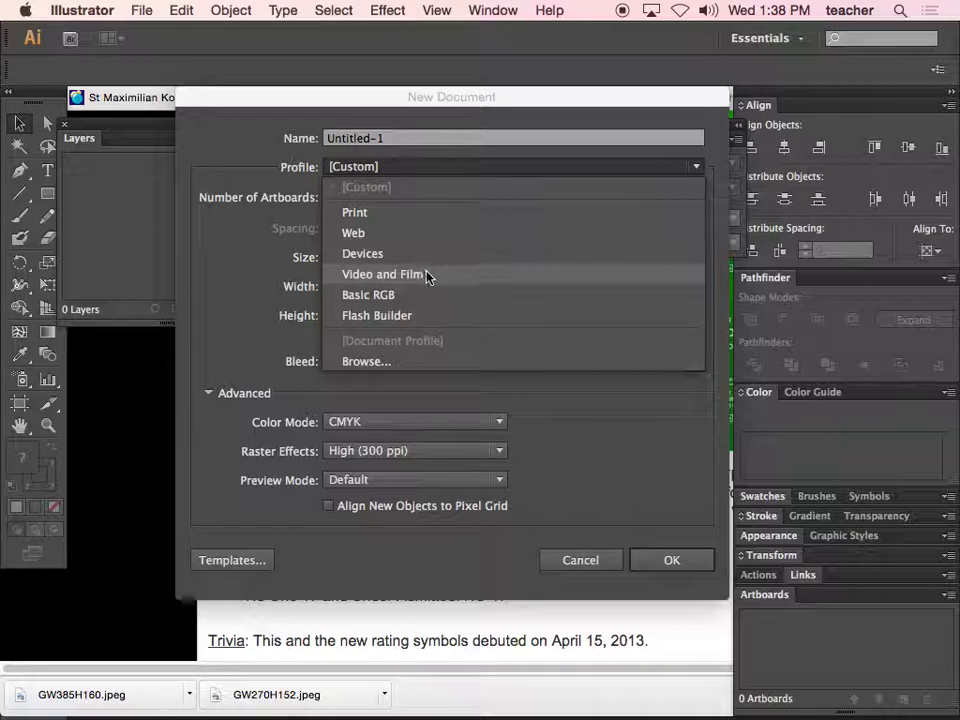
left_click(389, 276)
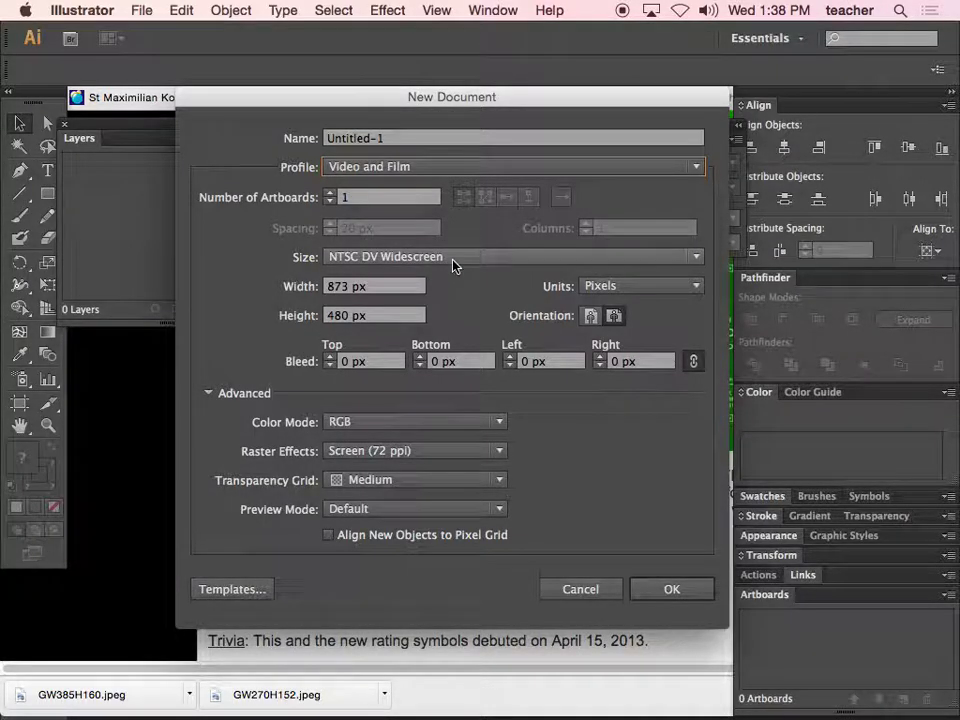
left_click(410, 257)
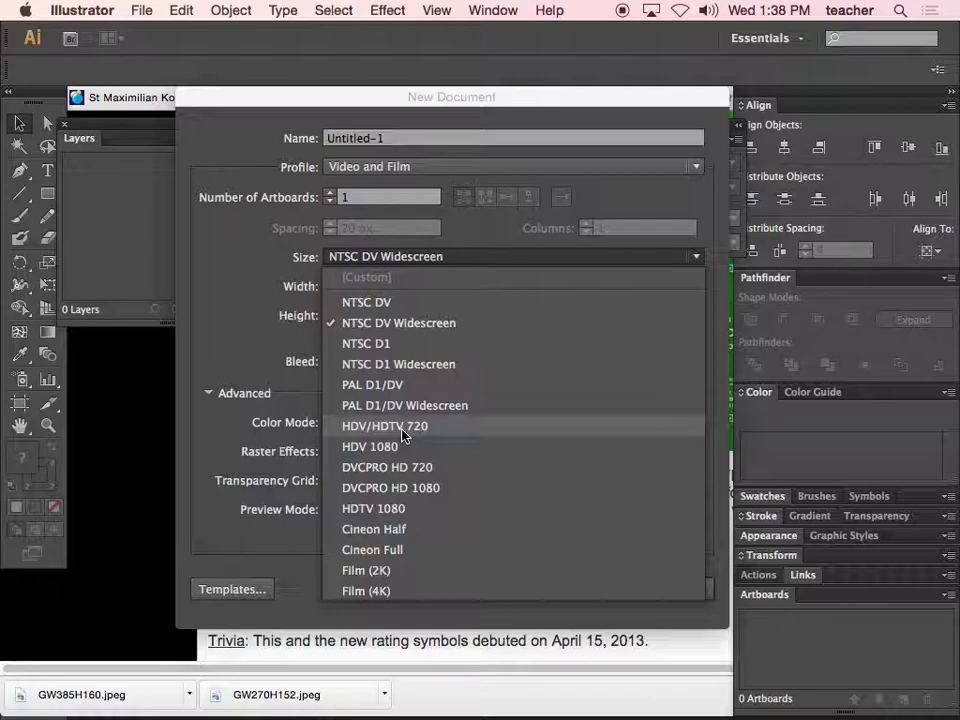
left_click(401, 511)
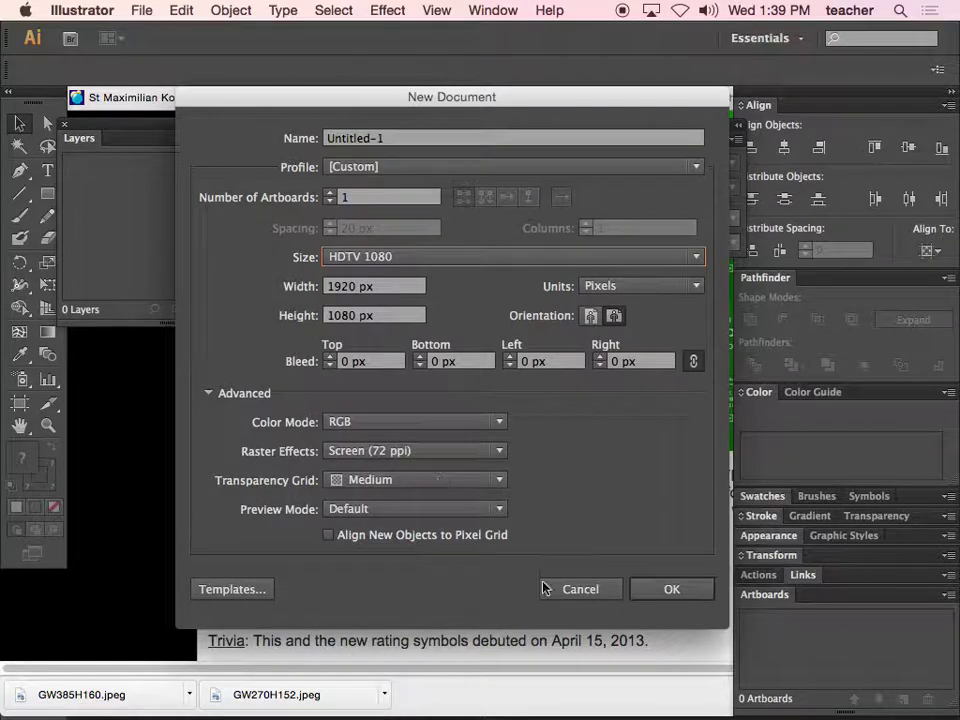
left_click(671, 590)
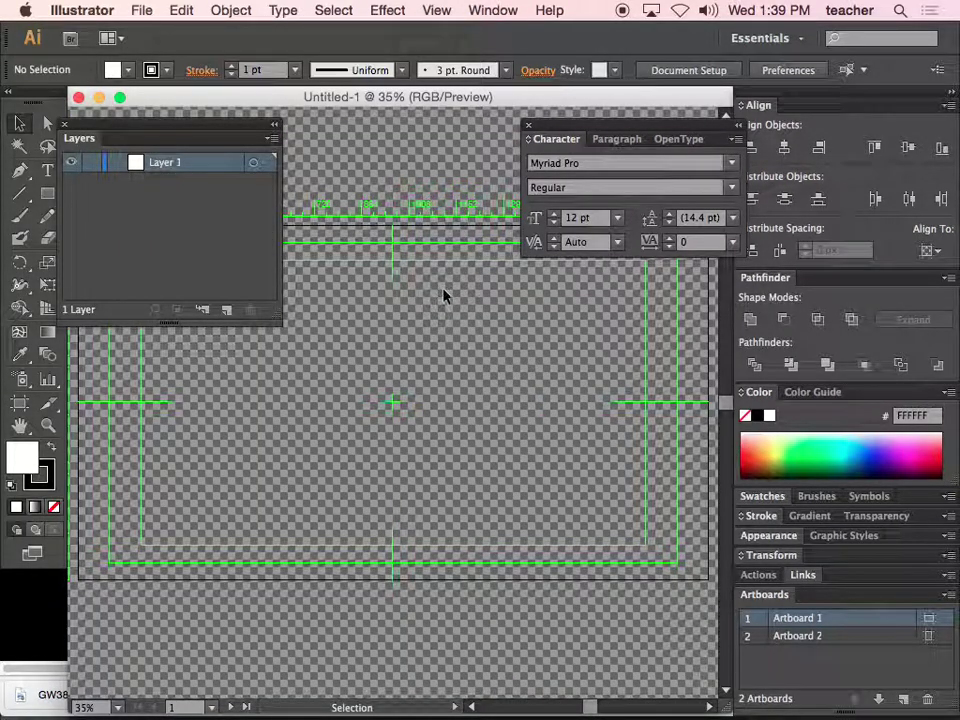
Step: Hide the panels, maximize the document window and pan the artboard into place
key("Tab")
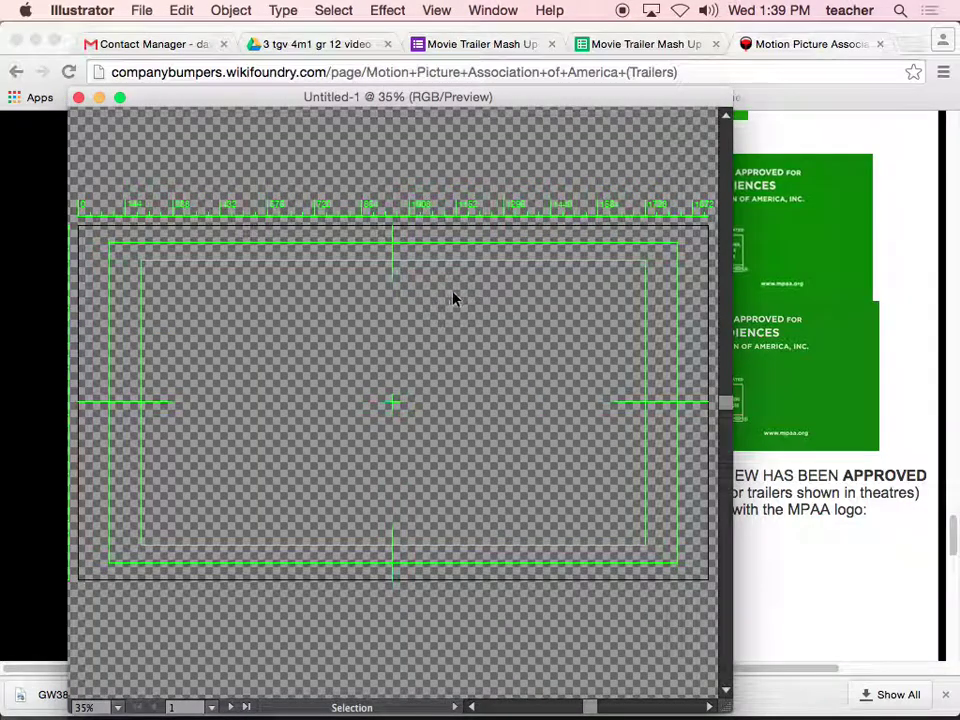
left_click(119, 97)
key("space")
left_click_drag(315, 272, 452, 289)
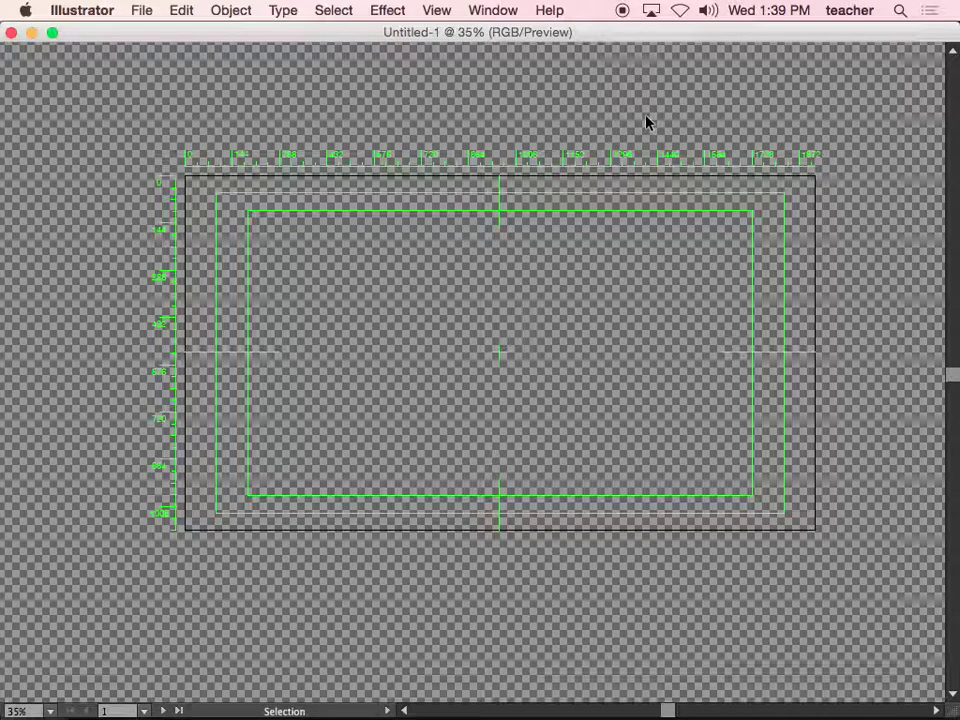
Step: Restore the panels and dock the Character and Layers panels into the right-hand dock
key("Tab")
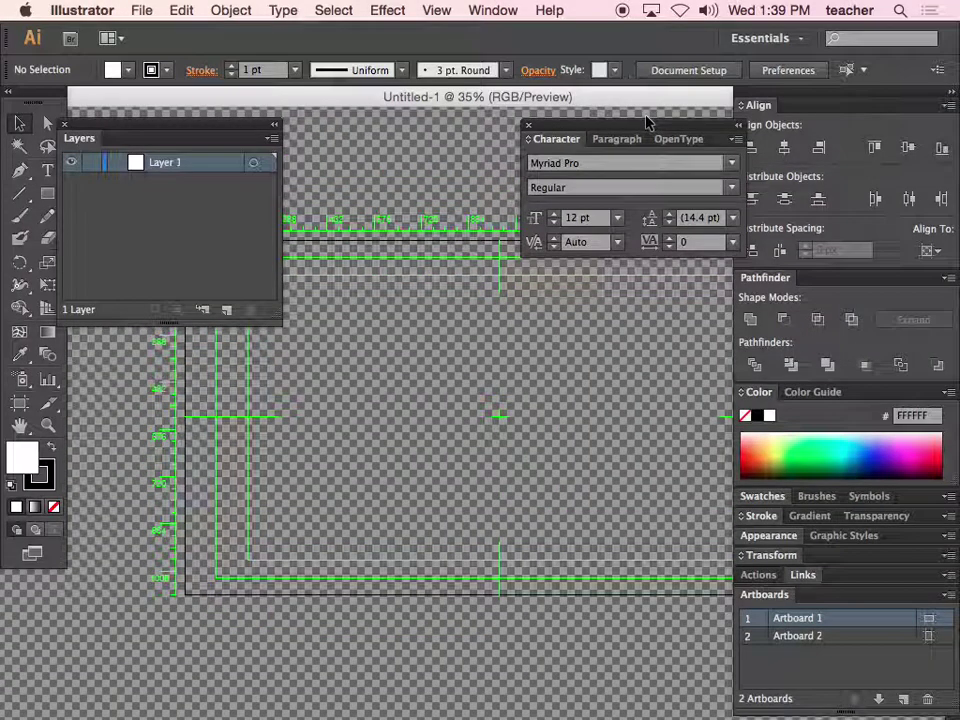
left_click_drag(578, 134, 790, 262)
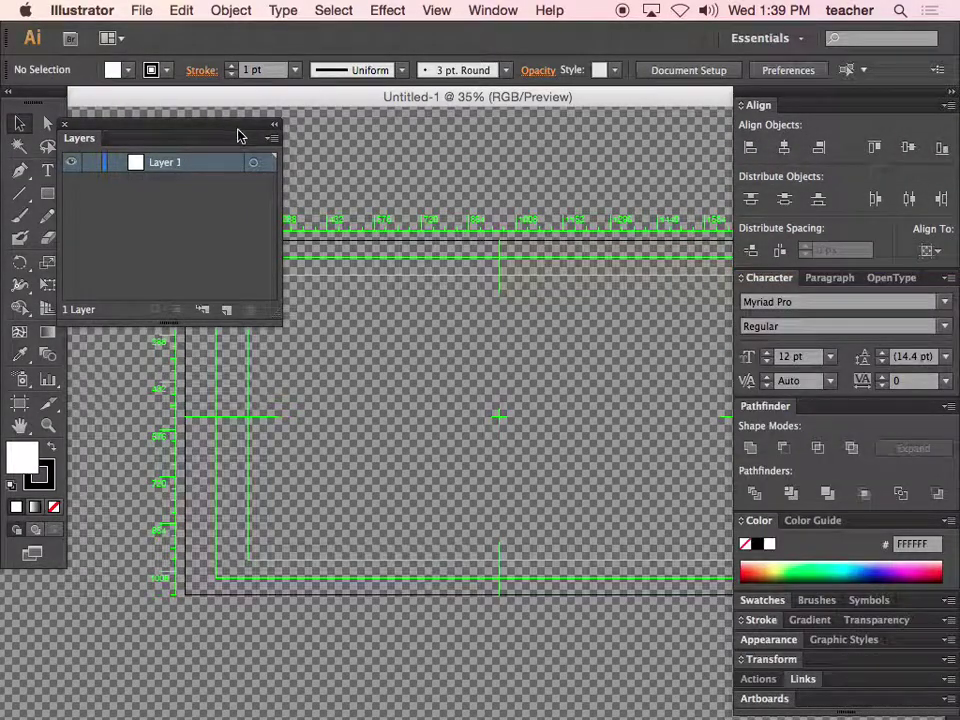
left_click_drag(201, 141, 862, 400)
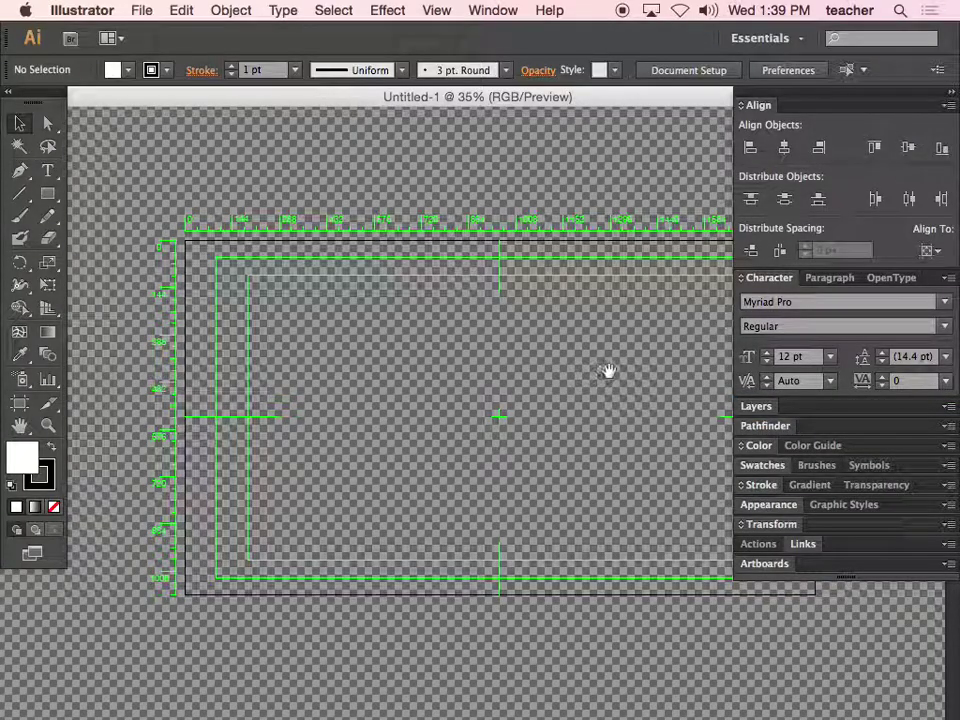
left_click_drag(608, 371, 514, 326)
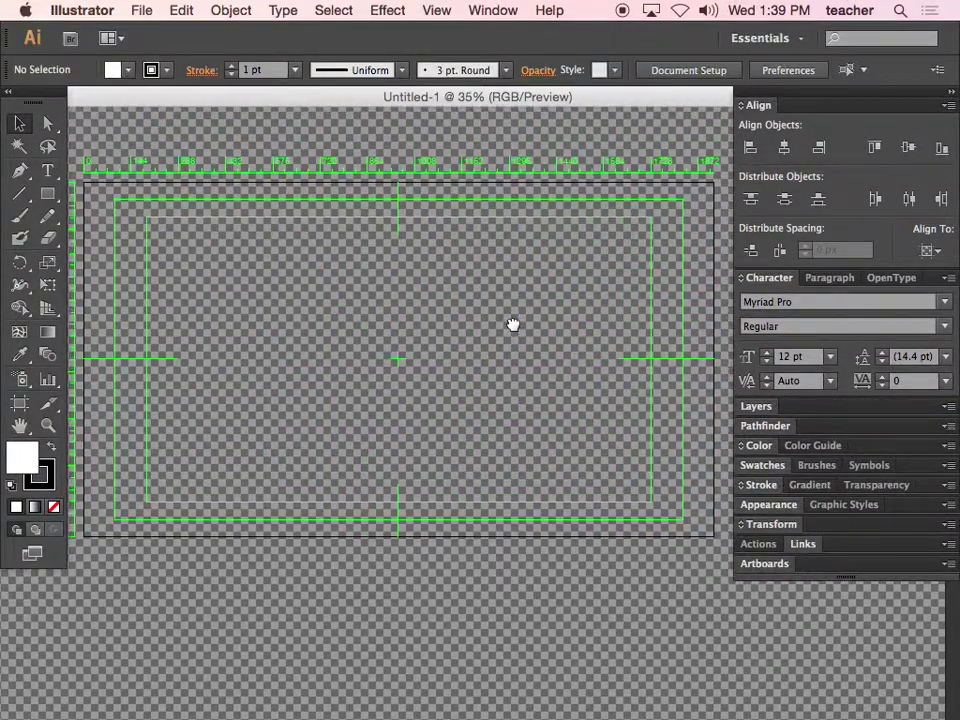
Step: Place the GW385H160.jpeg reference image onto the artboard
left_click(142, 12)
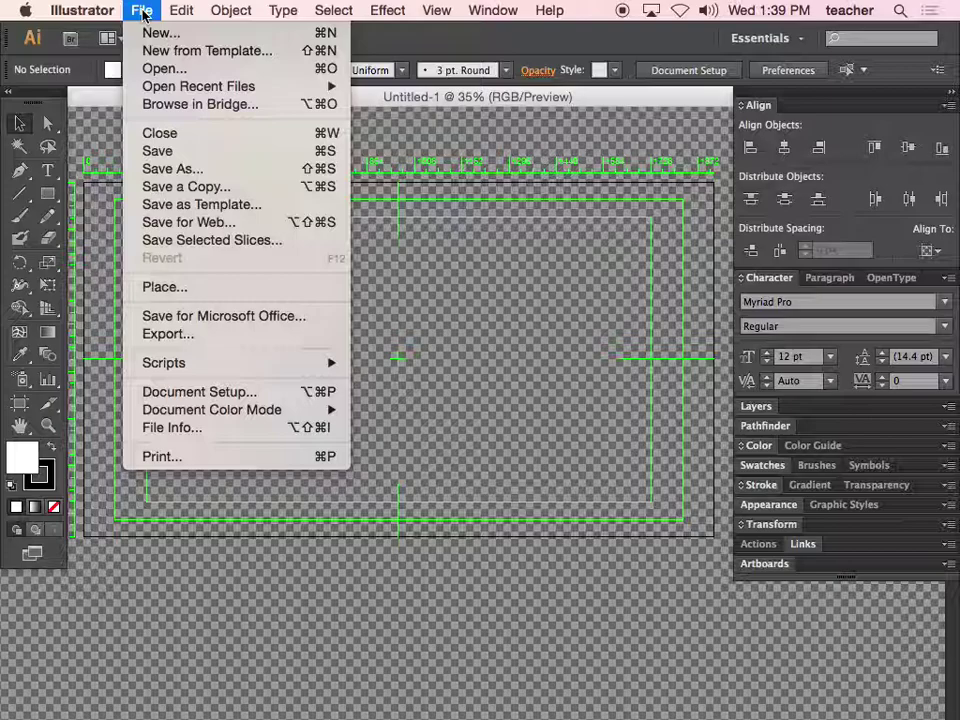
left_click(186, 286)
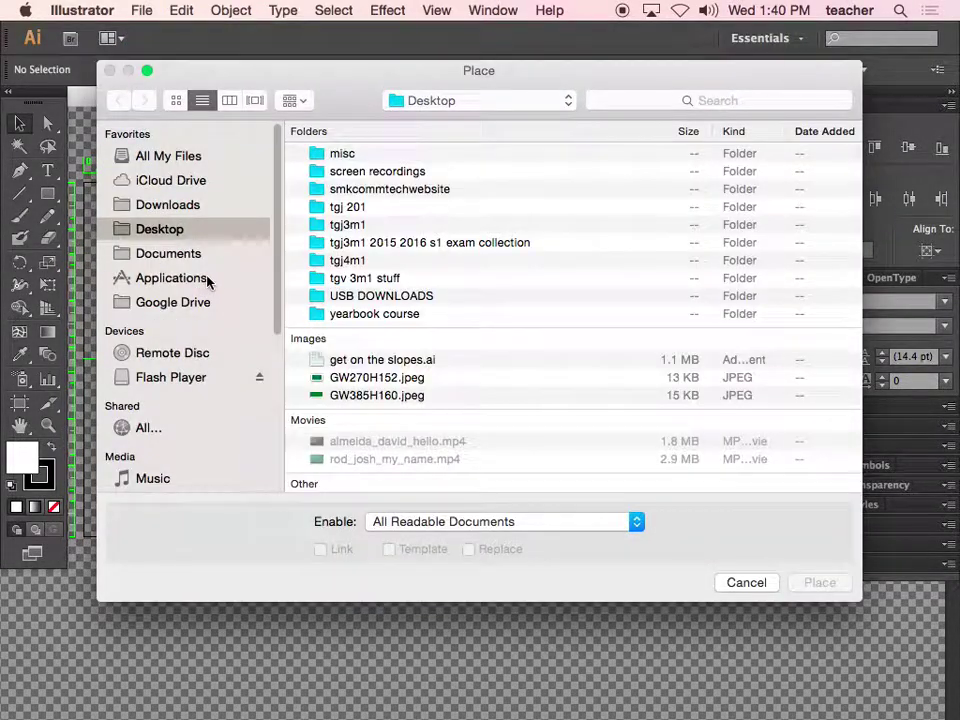
left_click(372, 397)
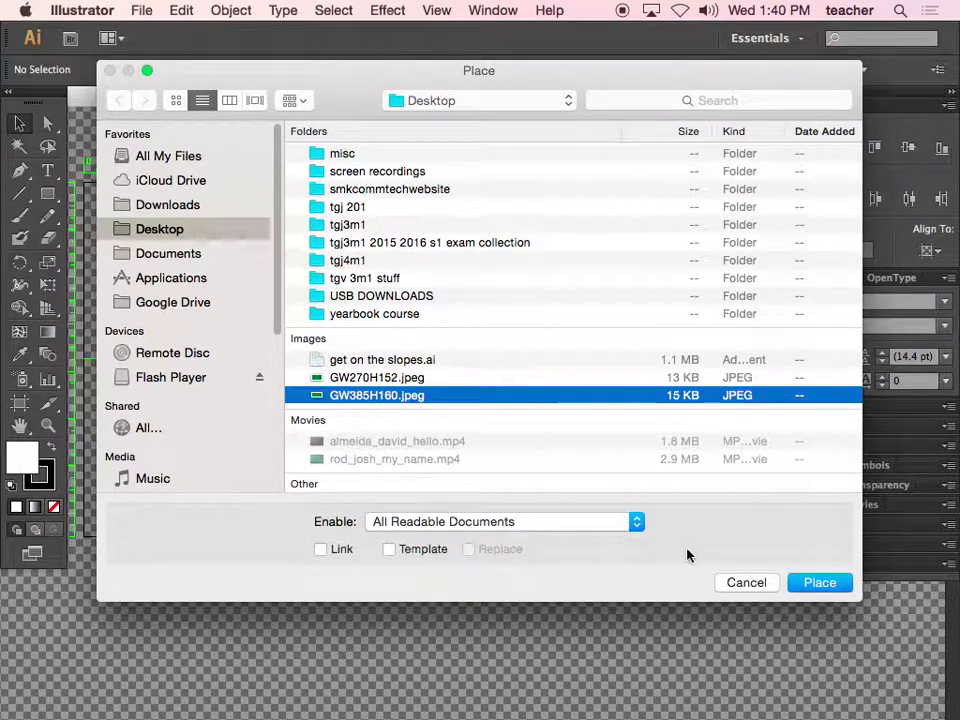
left_click(812, 590)
left_click(409, 411)
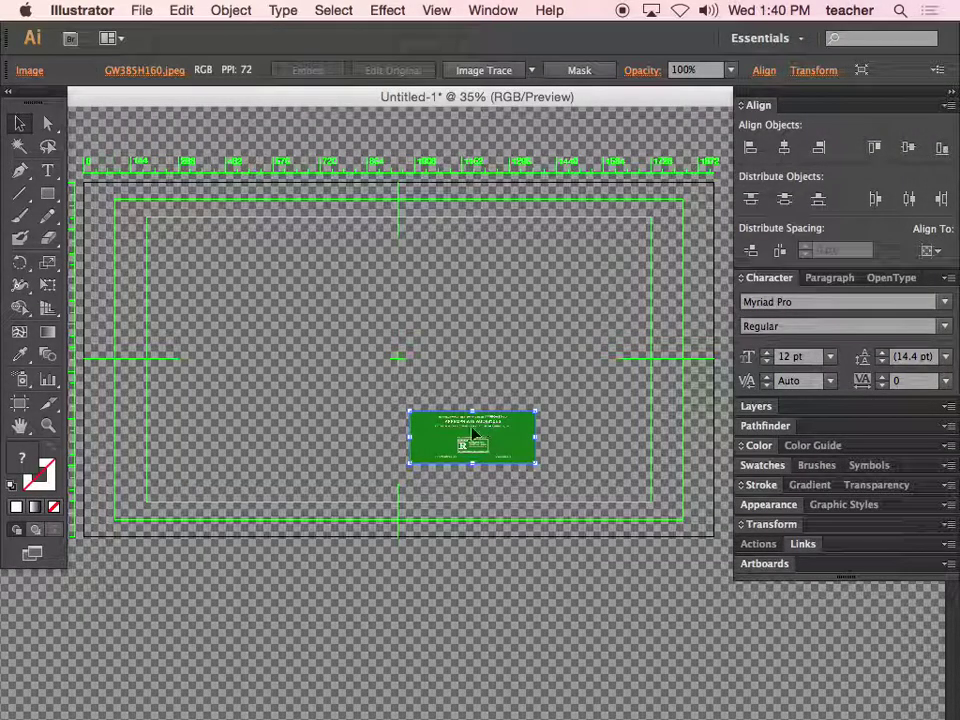
Step: Line the bumper image up with the artboard's top-left corner and scale it to the artboard width
left_click_drag(463, 435, 231, 247)
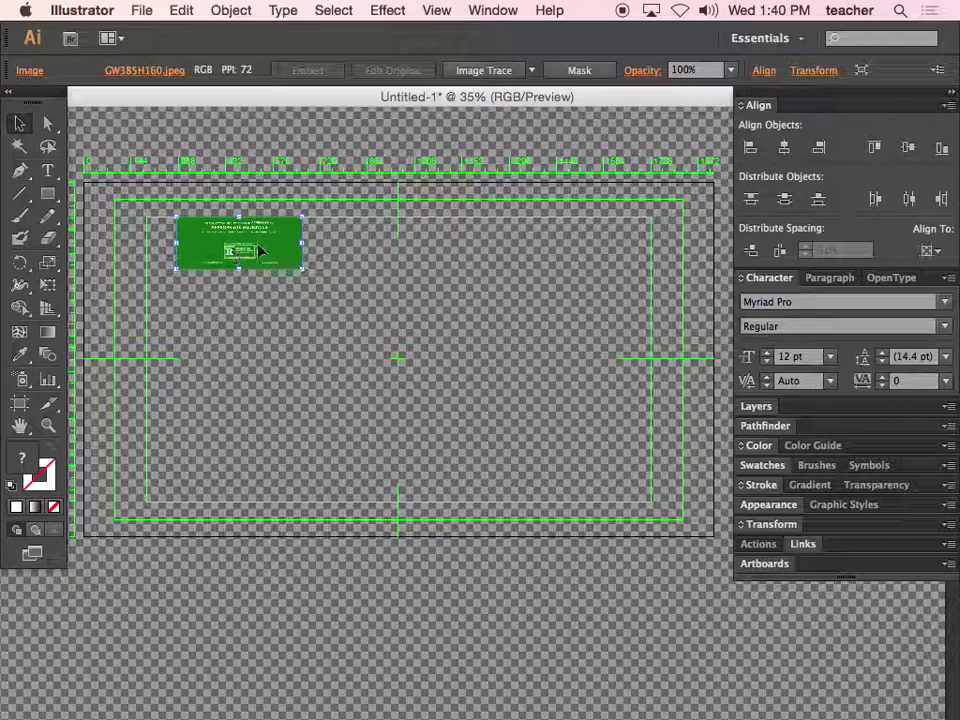
key("super+equal")
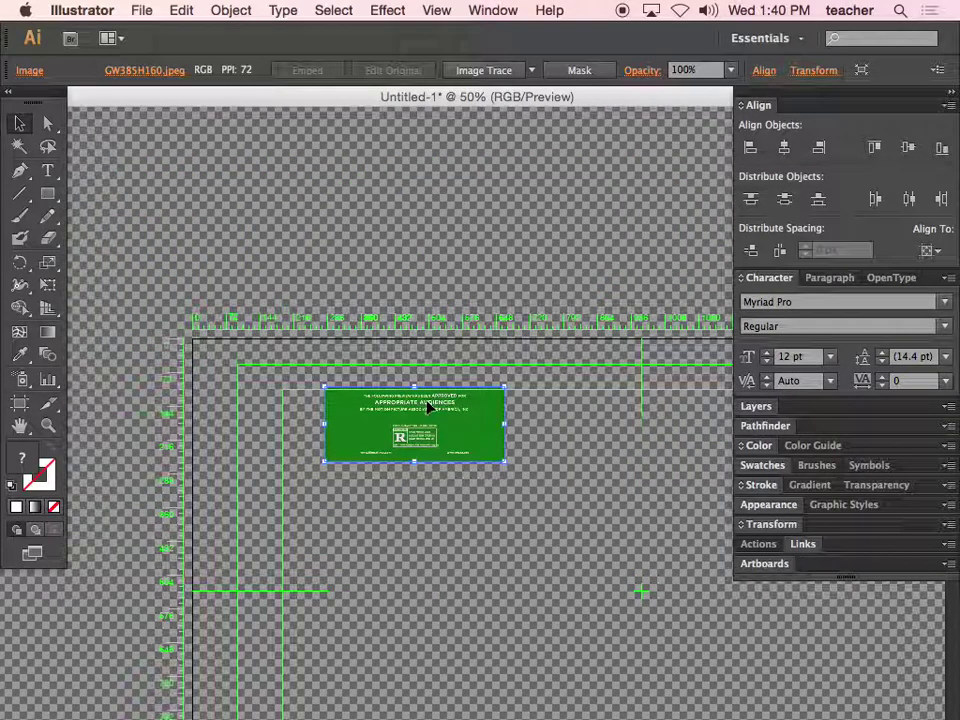
key("super+minus")
key("super+minus")
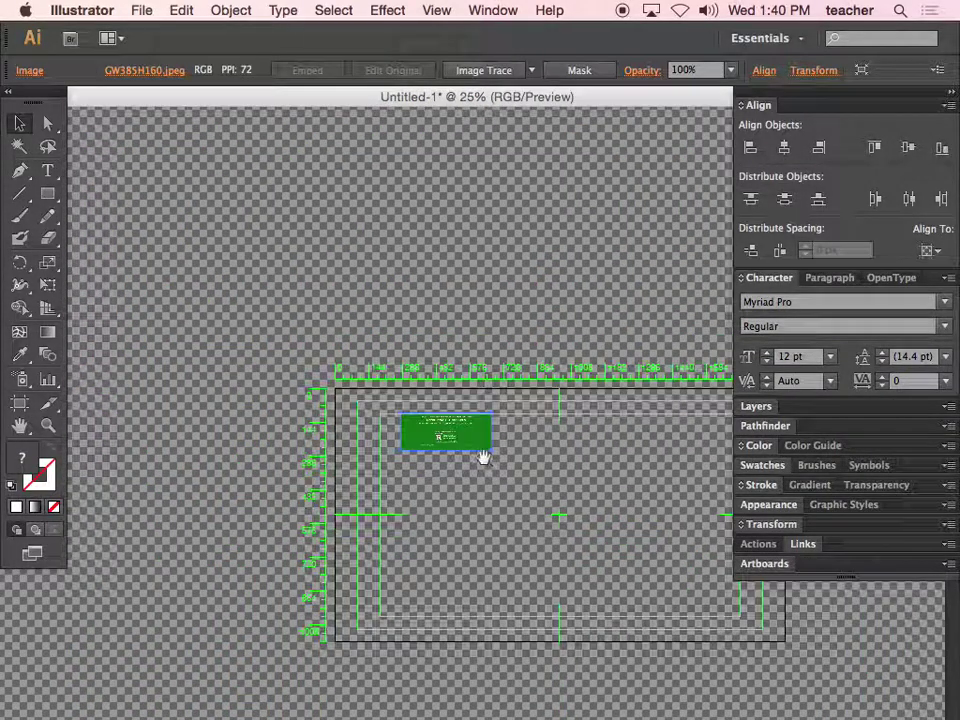
left_click_drag(483, 457, 250, 264)
left_click_drag(140, 215, 205, 278)
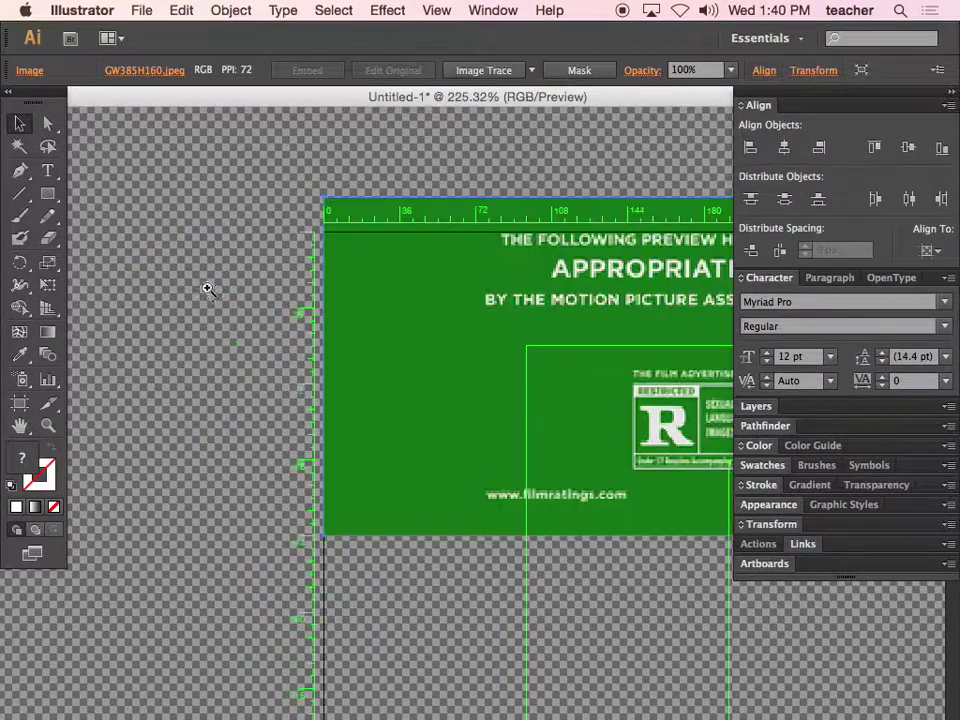
left_click_drag(399, 313, 398, 350)
left_click_drag(489, 413, 489, 415)
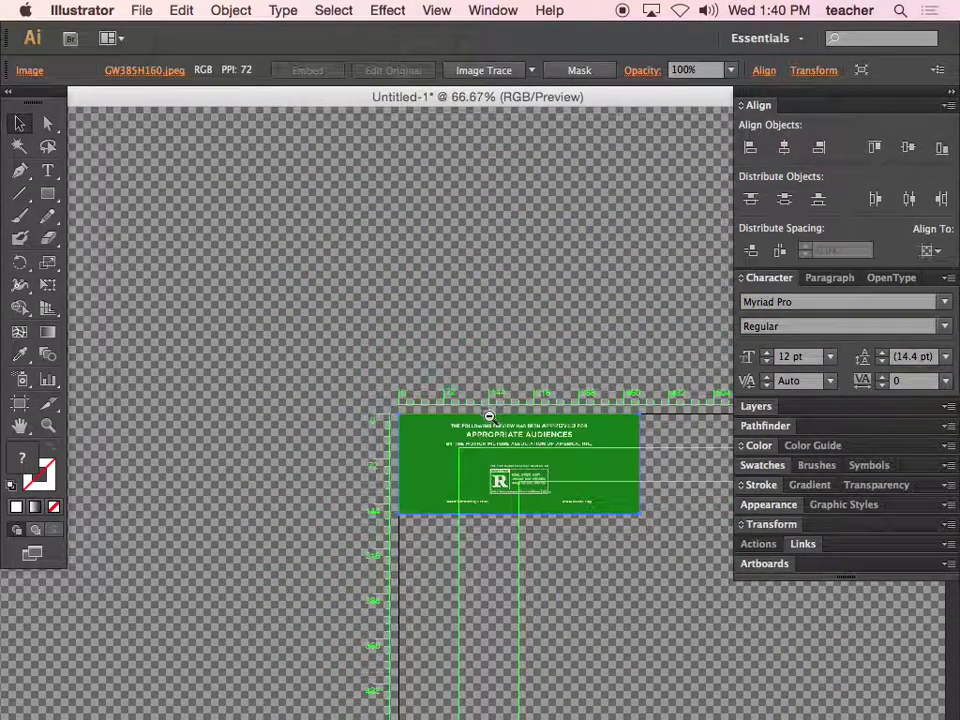
key("super+minus")
key("super+minus")
key("super+minus")
key("super+minus")
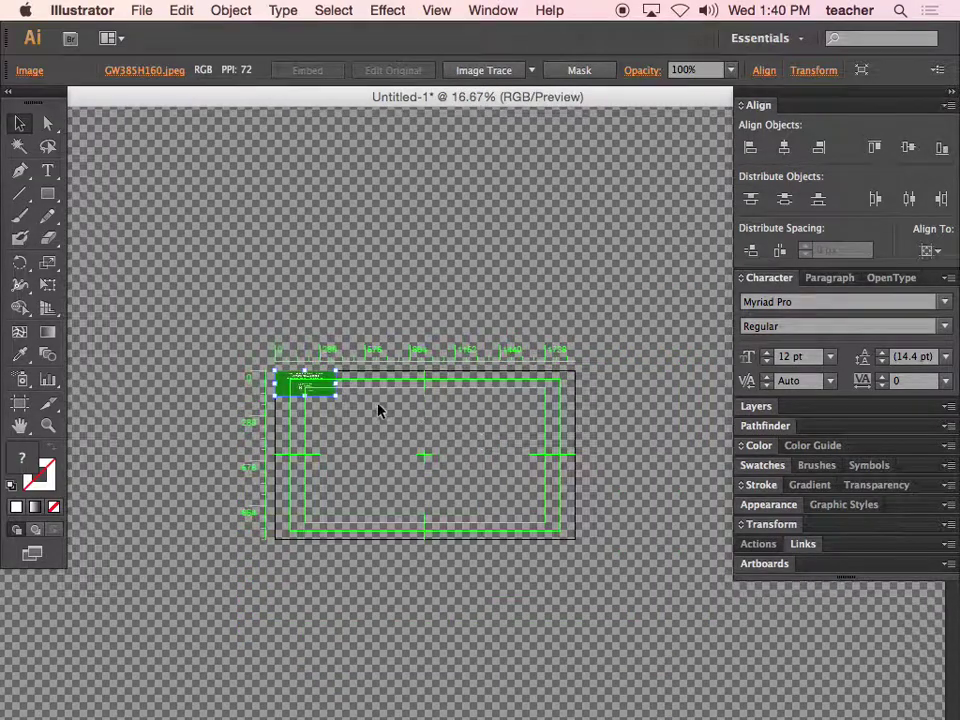
left_click_drag(341, 396, 574, 569)
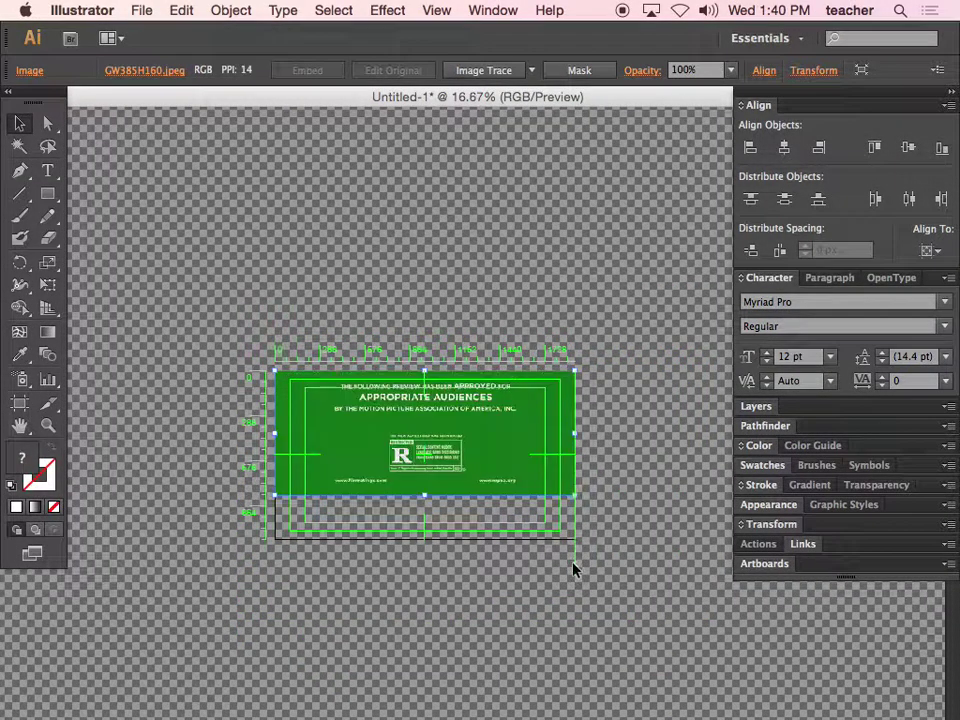
left_click(600, 400)
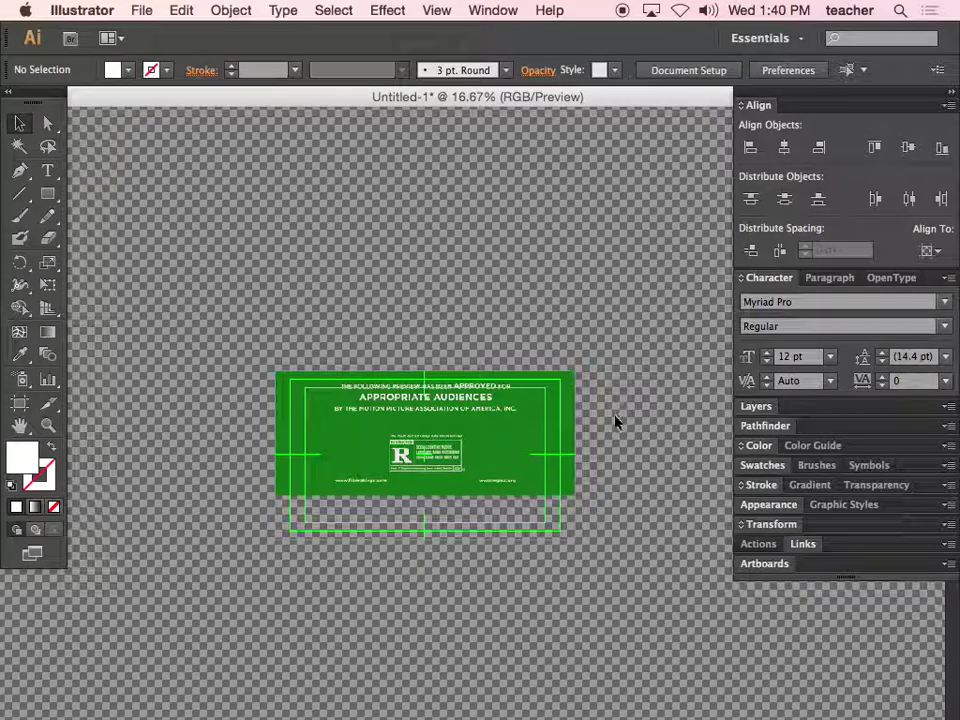
Step: Centre the reference image vertically on the artboard with Align to Artboard
left_click(563, 430)
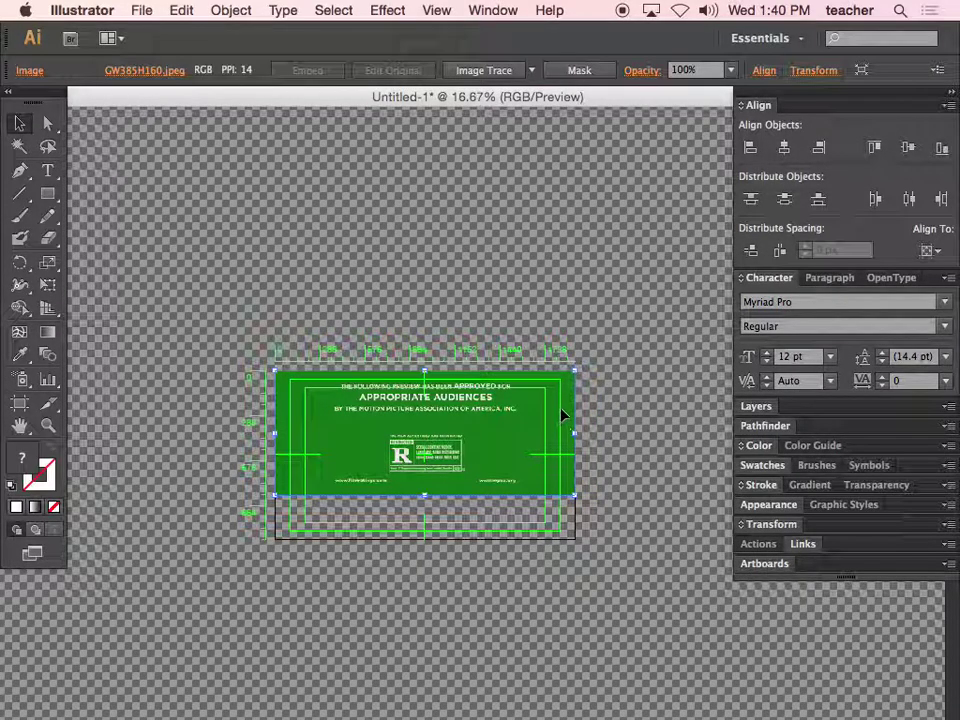
left_click(928, 252)
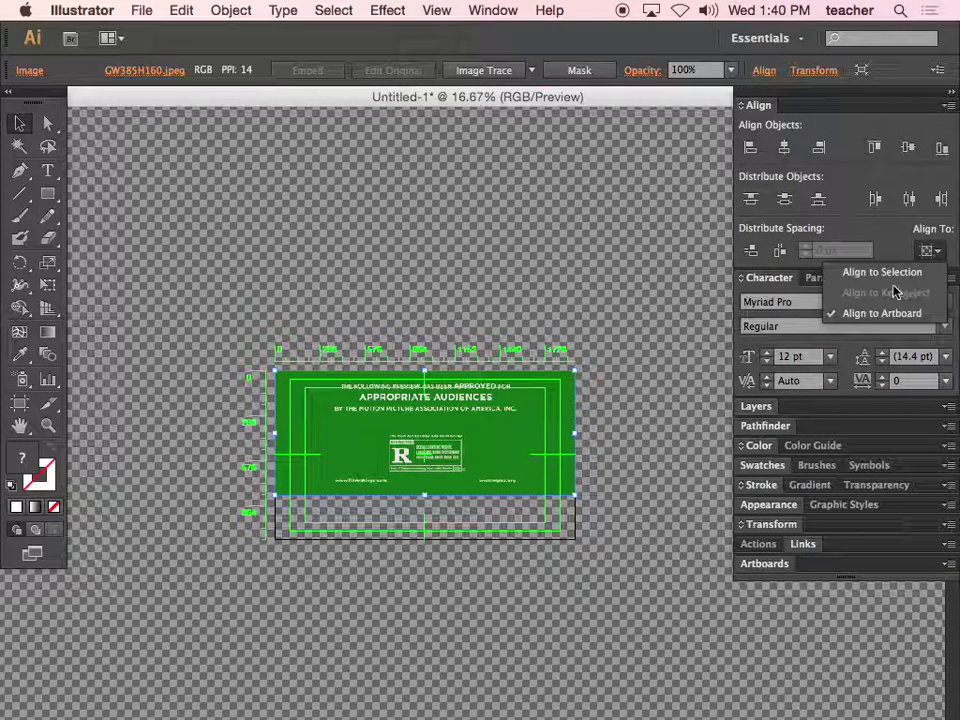
left_click(790, 152)
left_click(908, 150)
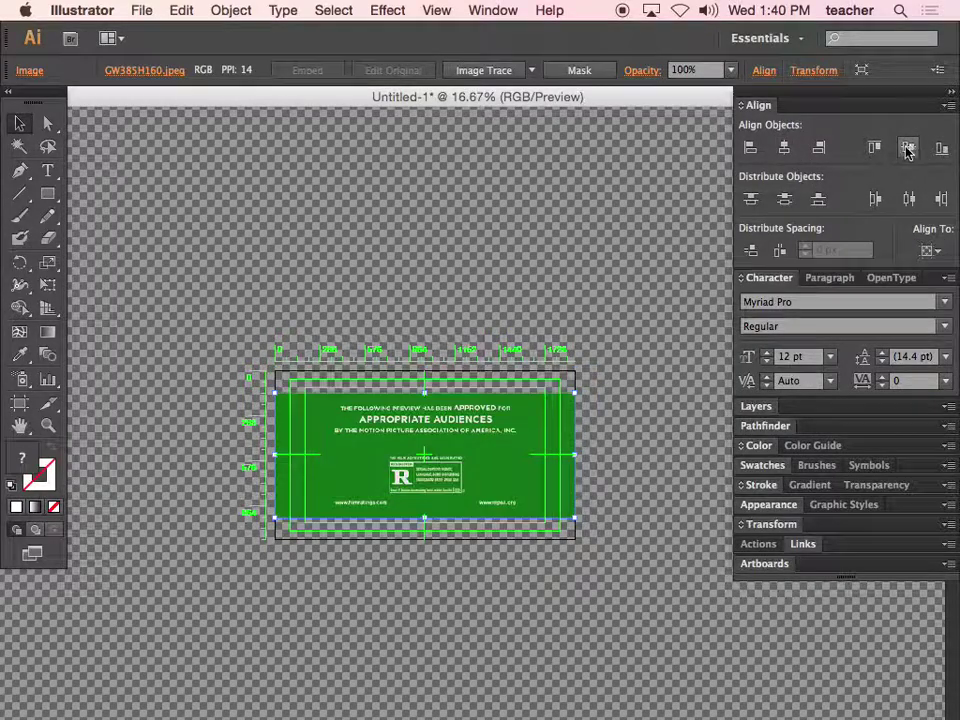
left_click(660, 372)
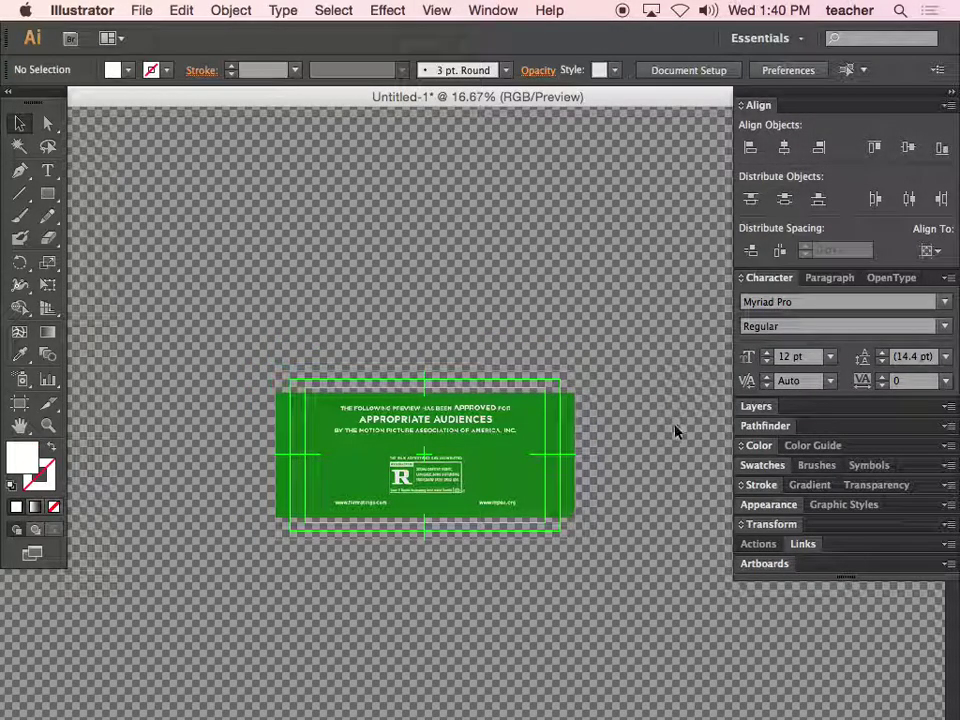
Step: Lock Layer 1 and add a new Layer 2 above it
left_click(756, 406)
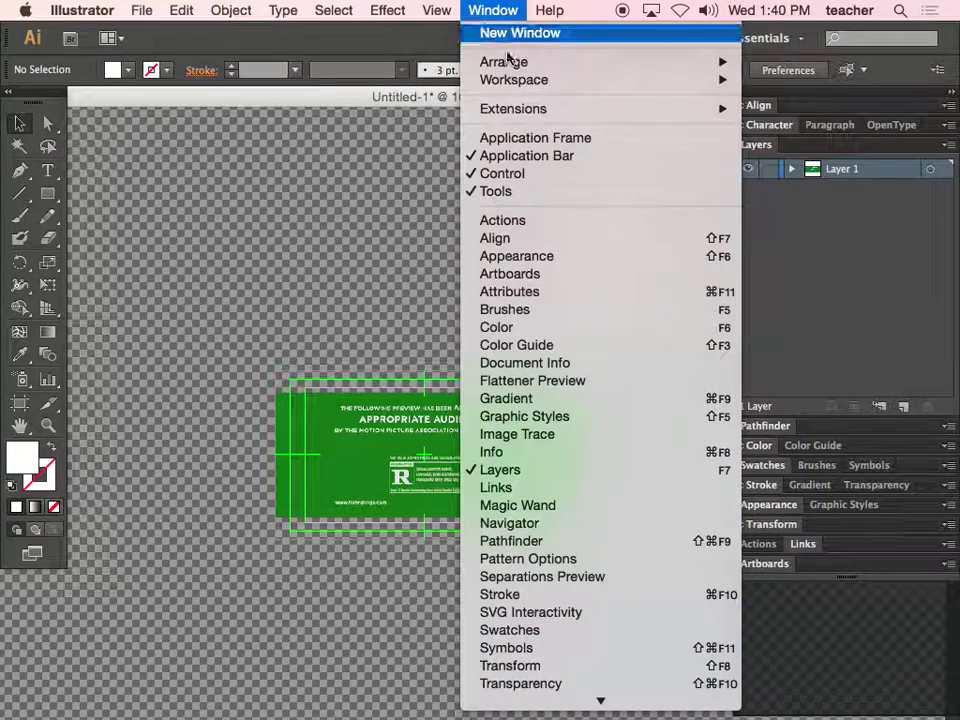
left_click(810, 291)
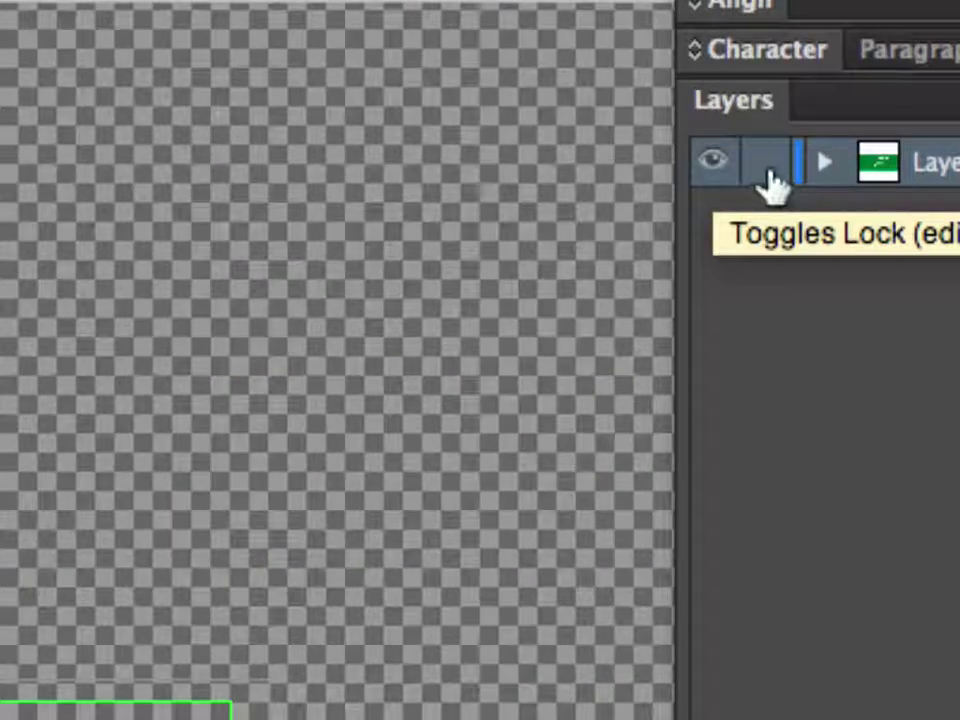
left_click(772, 177)
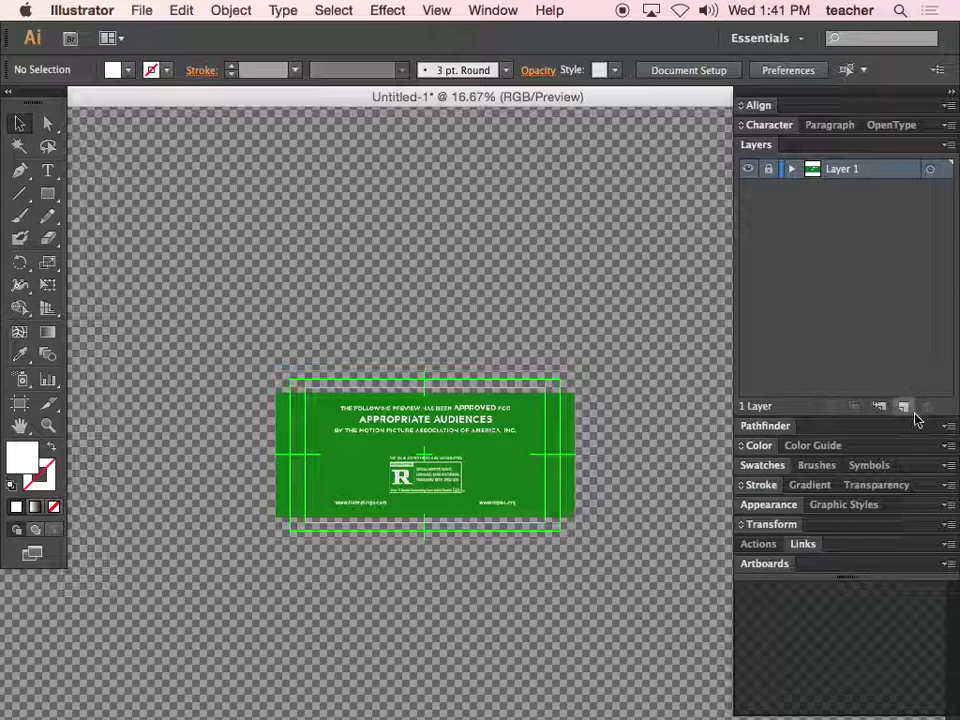
left_click(904, 409)
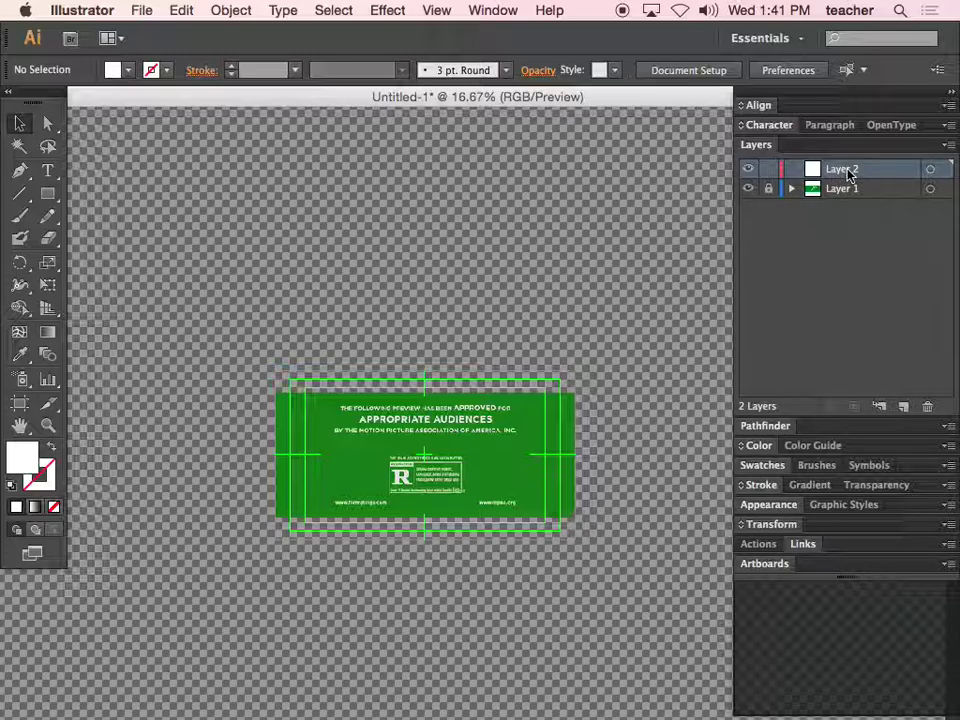
Step: Draw an artboard-sized rectangle and fill it with green sampled from the bumper image
left_click(47, 193)
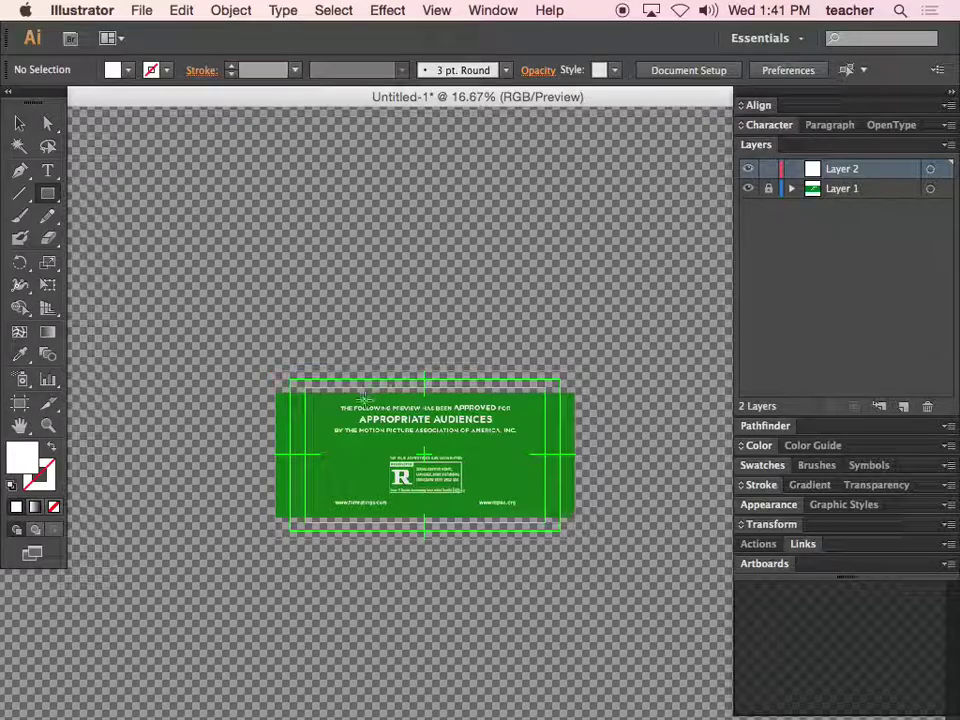
left_click_drag(278, 372, 577, 532)
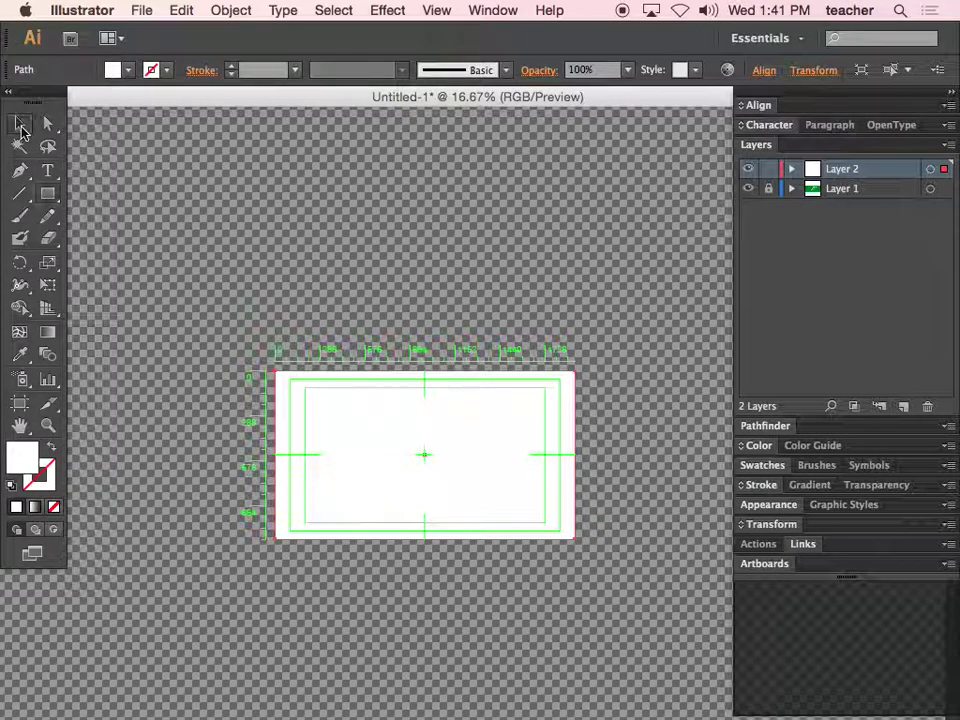
left_click(22, 126)
left_click_drag(332, 422, 352, 475)
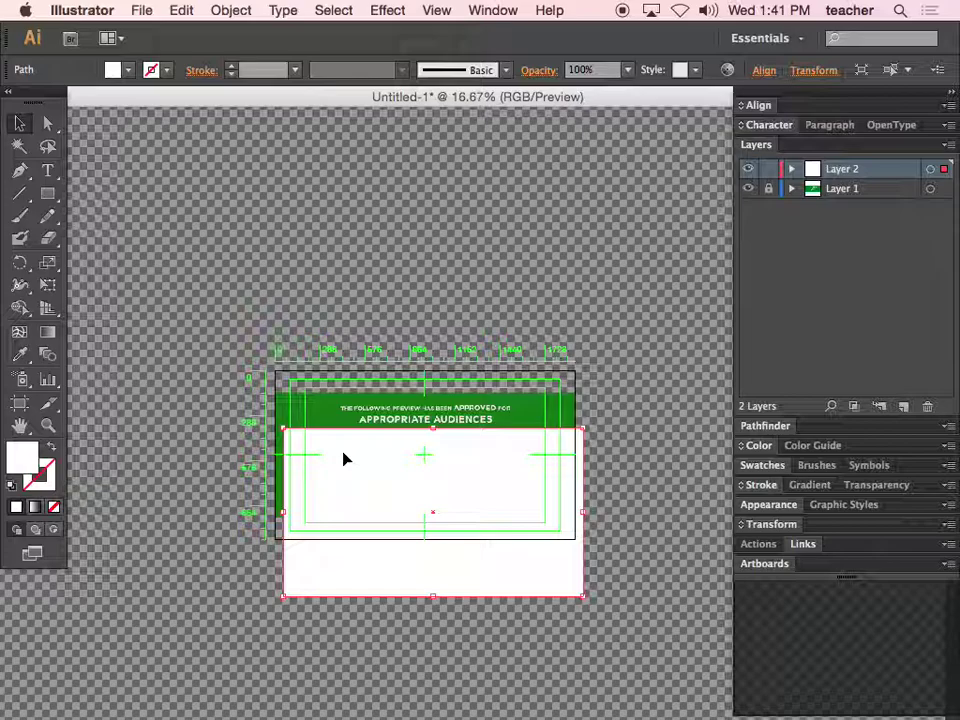
key("super+space")
left_click_drag(274, 381, 446, 518)
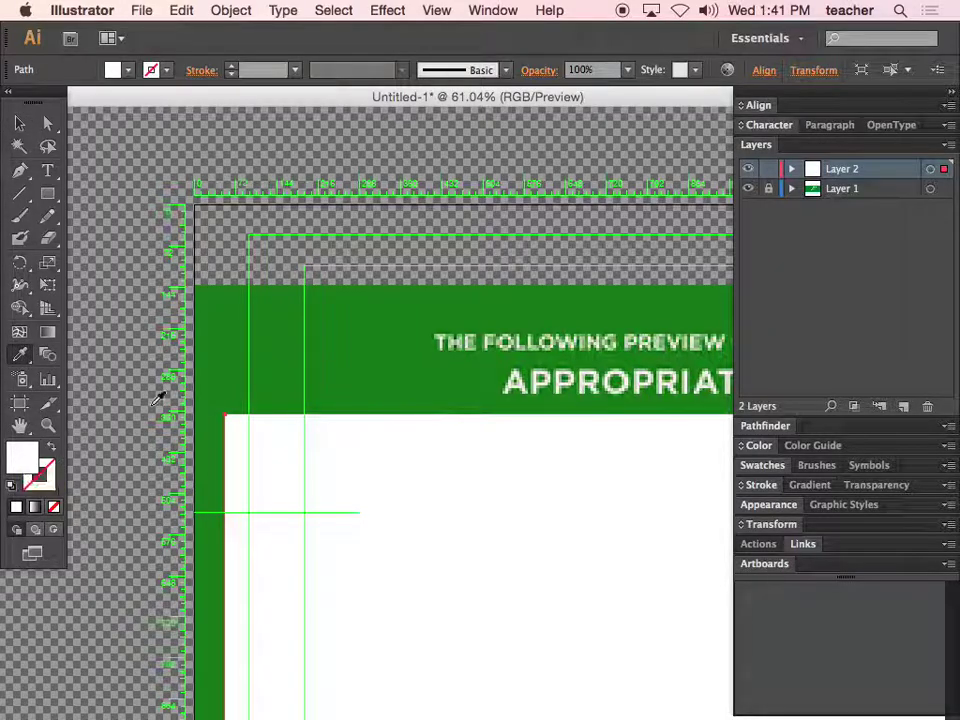
left_click(226, 352)
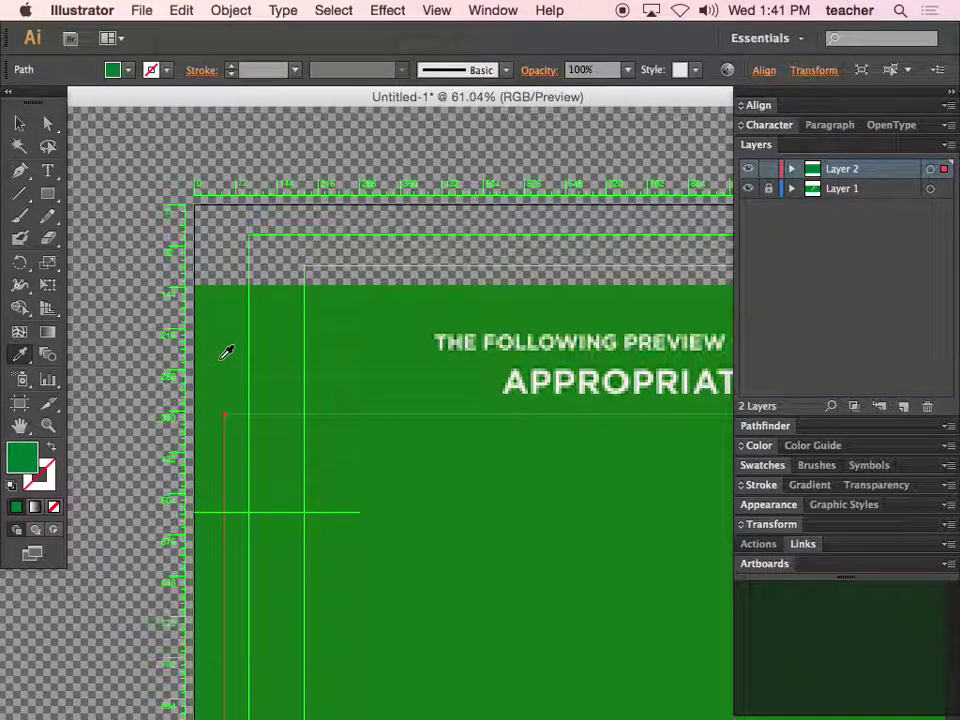
left_click(19, 123)
left_click_drag(429, 477, 514, 376)
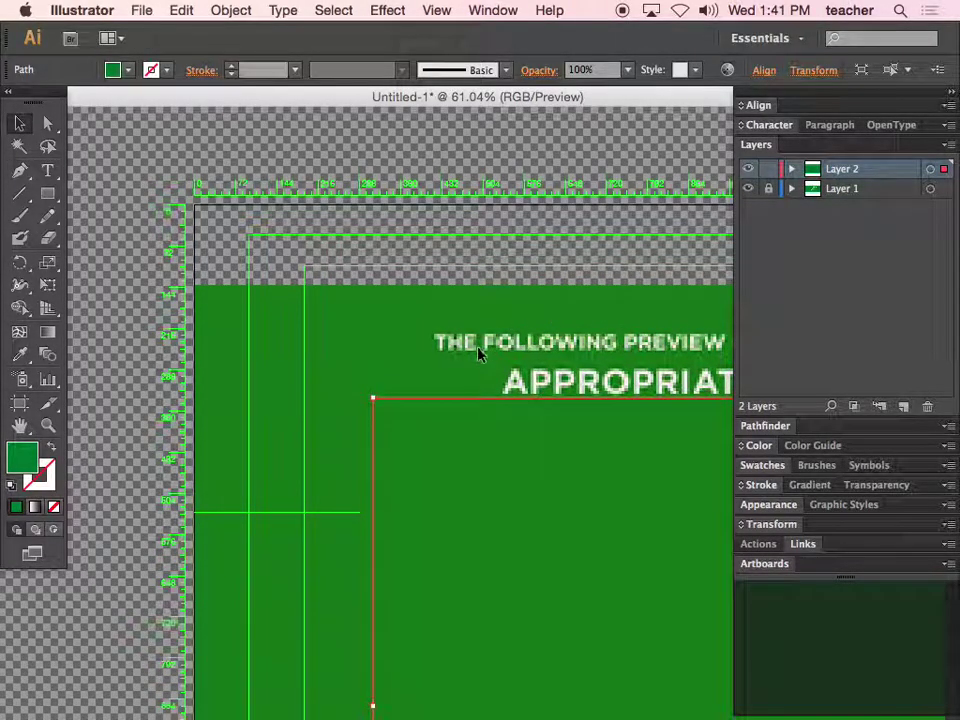
Step: Move Layer 2 below Layer 1, hide the reference, and align the rectangle to the artboard
key("super+space")
left_click_drag(414, 315, 485, 445)
key("super+space")
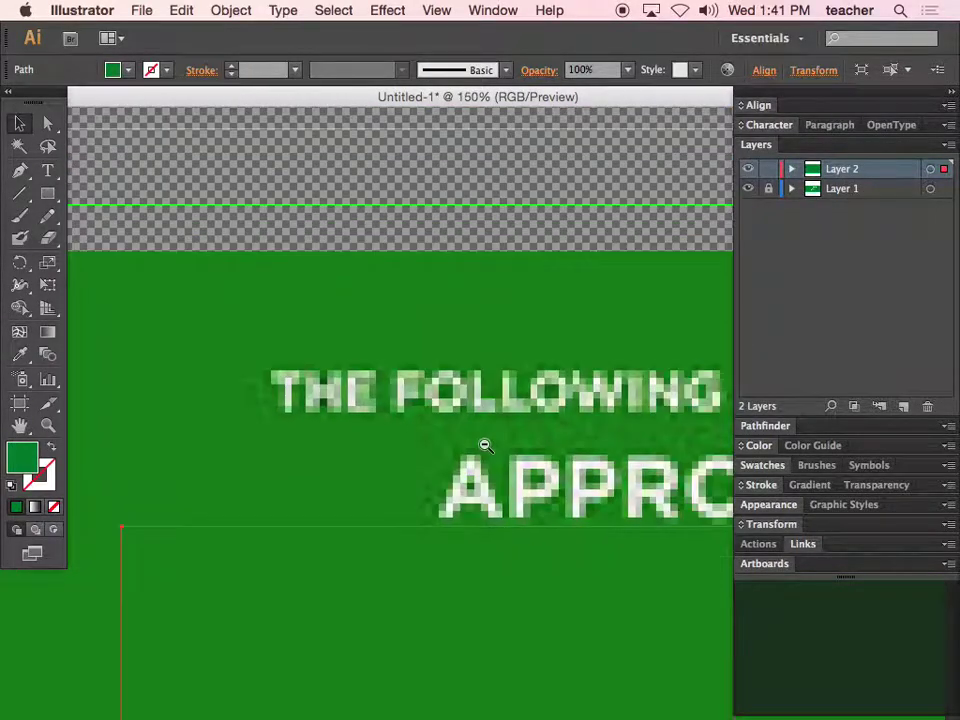
left_click(485, 445, "alt+super")
left_click(485, 445, "alt+super")
left_click(485, 445, "alt+super")
left_click(485, 445, "alt+super")
left_click(484, 444, "alt+super")
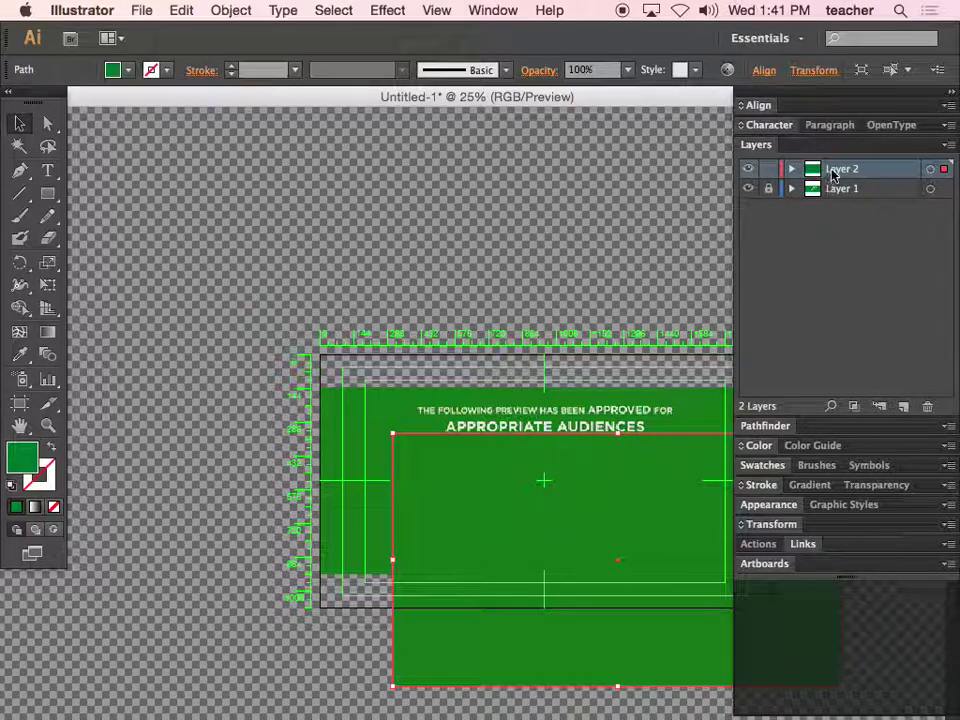
left_click_drag(846, 175, 842, 210)
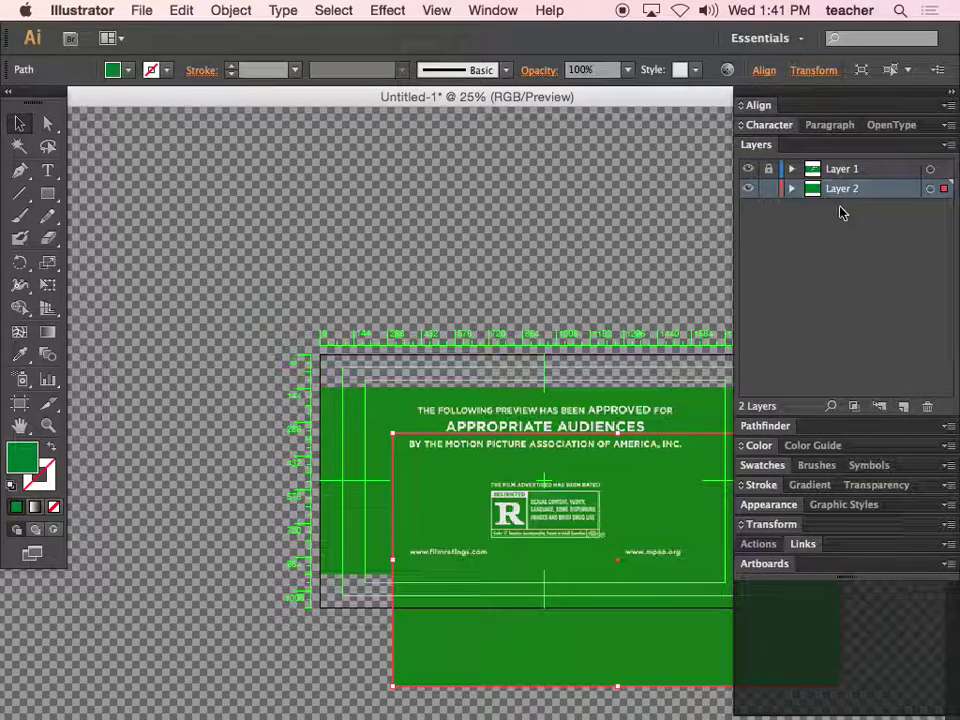
left_click(749, 170)
left_click_drag(621, 508, 544, 435)
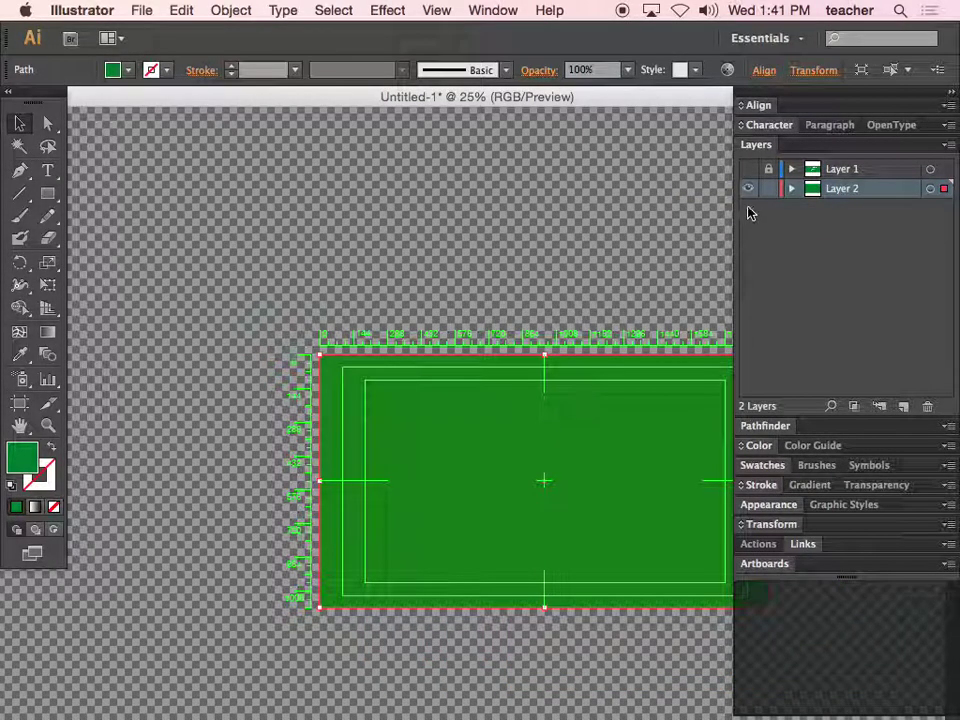
Step: Rename Layer 2 to bg and add a new Layer 3 above Layer 1
double_click(827, 193)
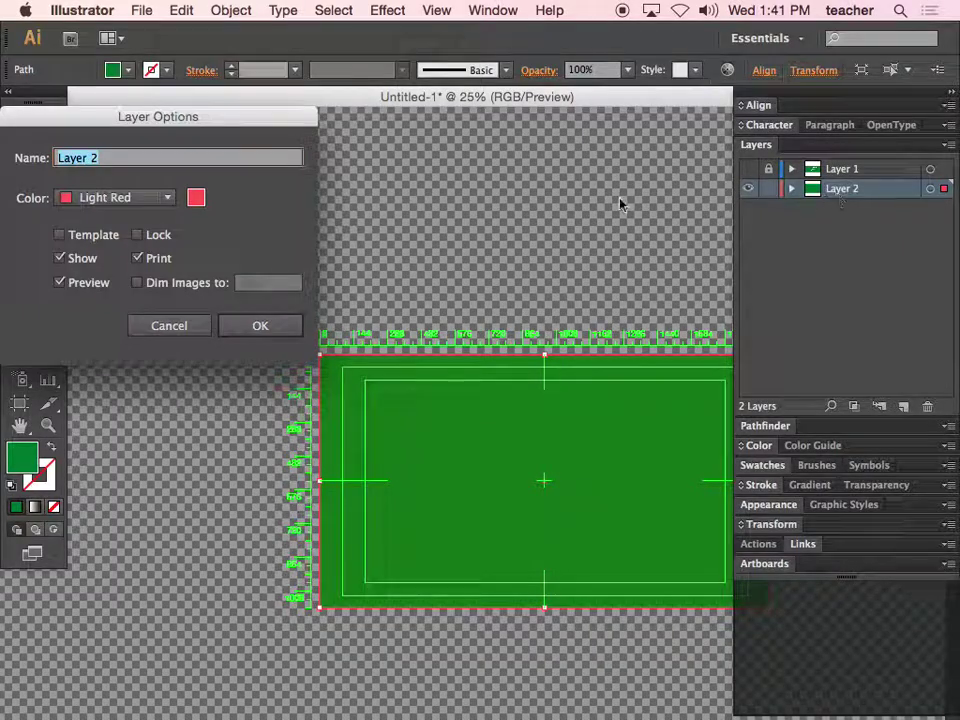
type("bg")
key("Return")
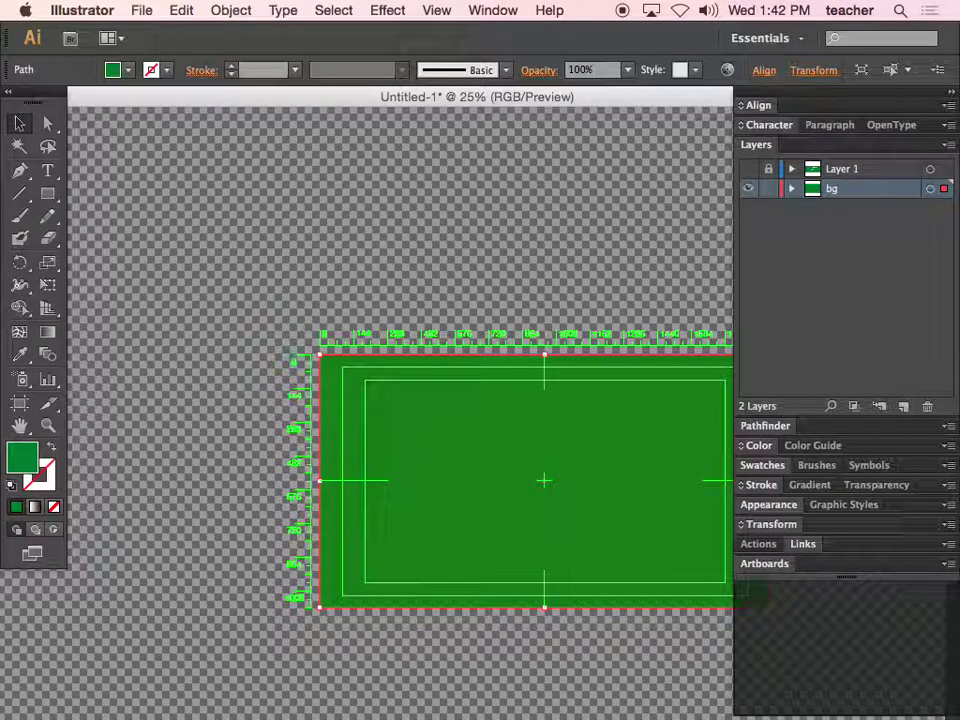
left_click(872, 176)
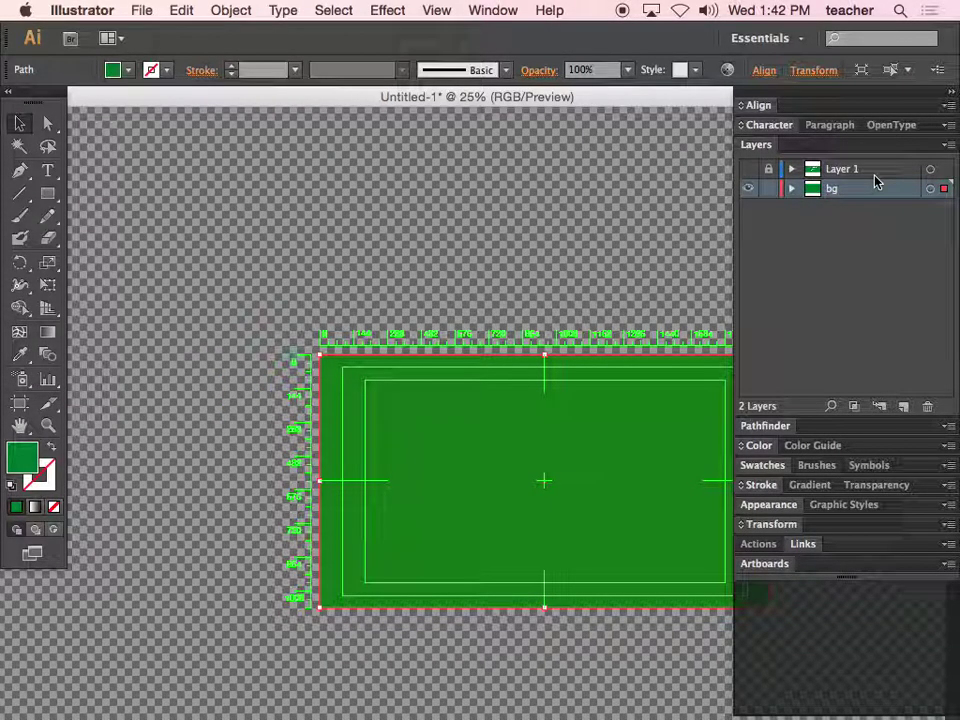
left_click(904, 408)
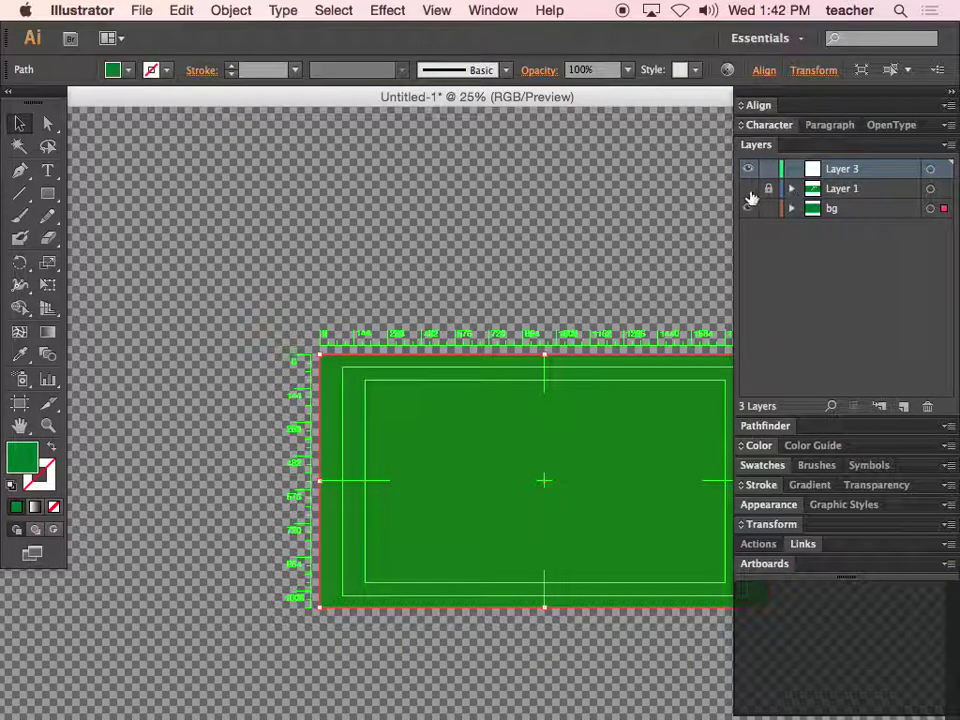
Step: Toggle Layer 1's visibility to compare the reference with the green background, leaving it hidden
left_click(748, 189)
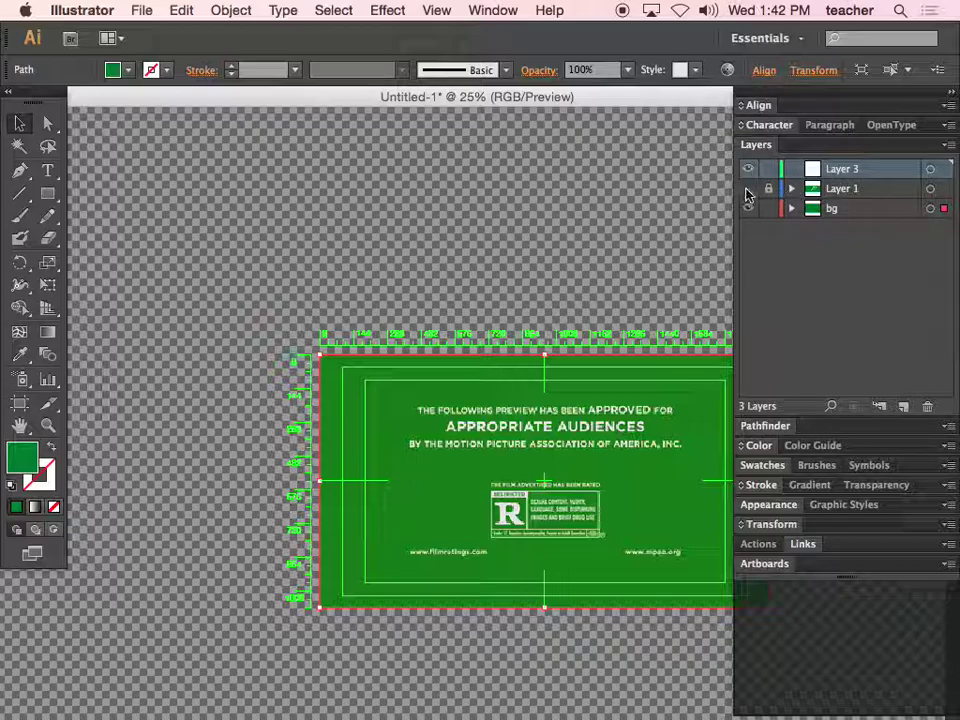
left_click(748, 190)
left_click(748, 190)
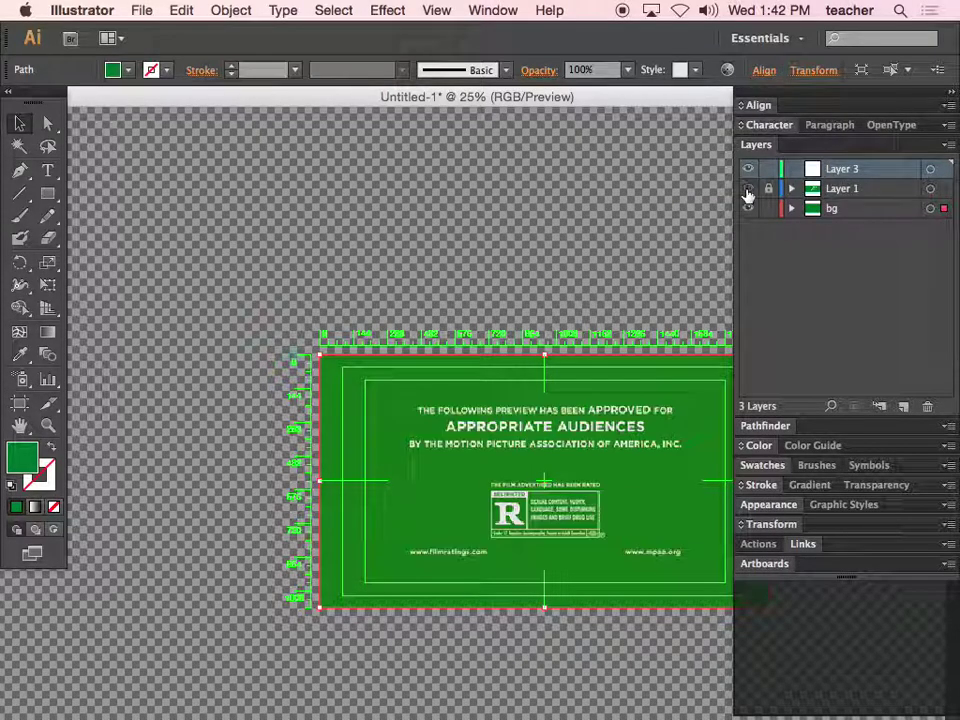
left_click(748, 190)
left_click_drag(647, 360, 495, 240)
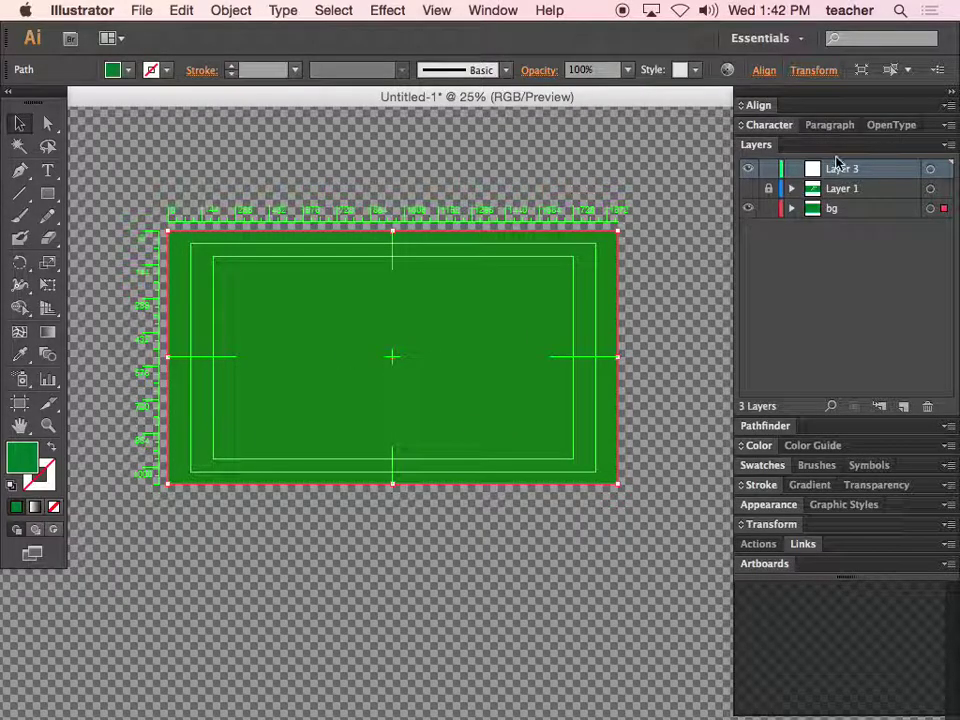
Step: Show the reference again and type THE over the headline's first word on Layer 3
left_click(748, 189)
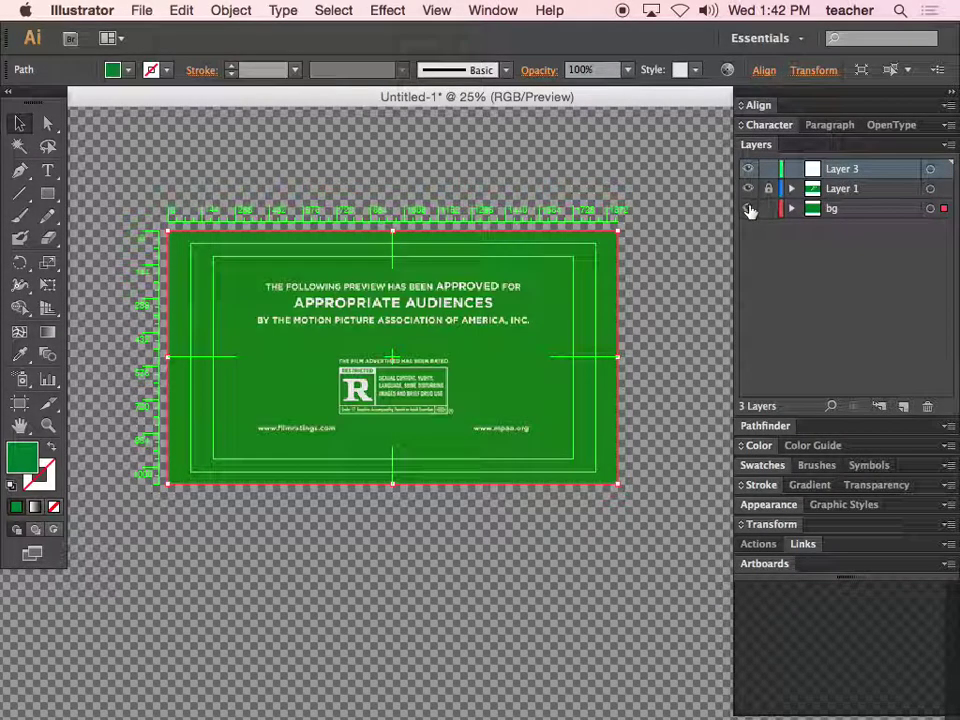
left_click_drag(194, 250, 648, 475)
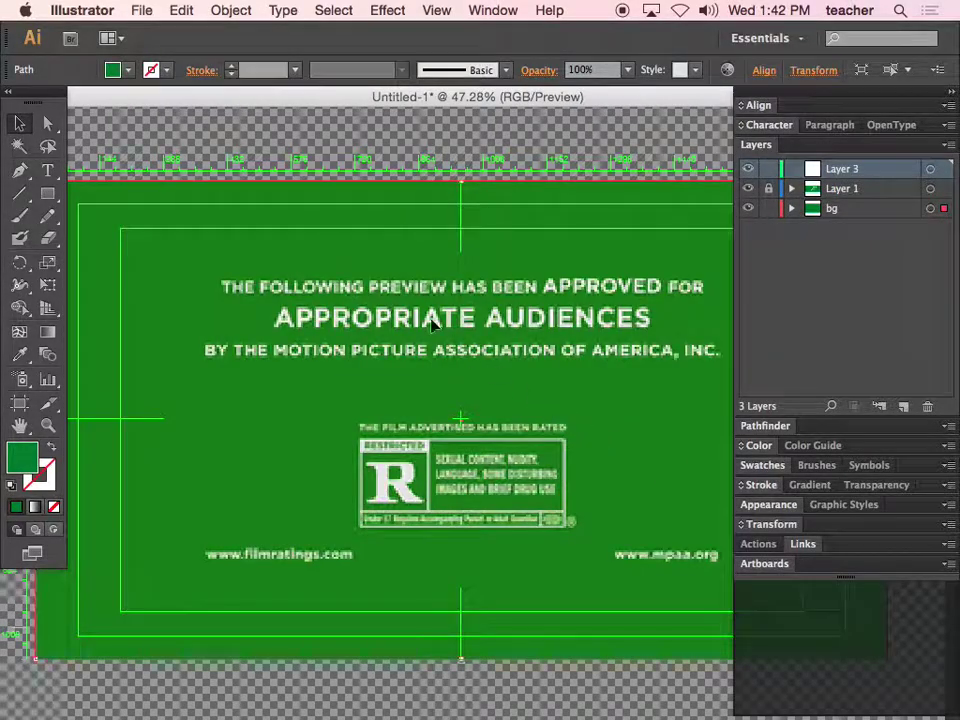
left_click(51, 173)
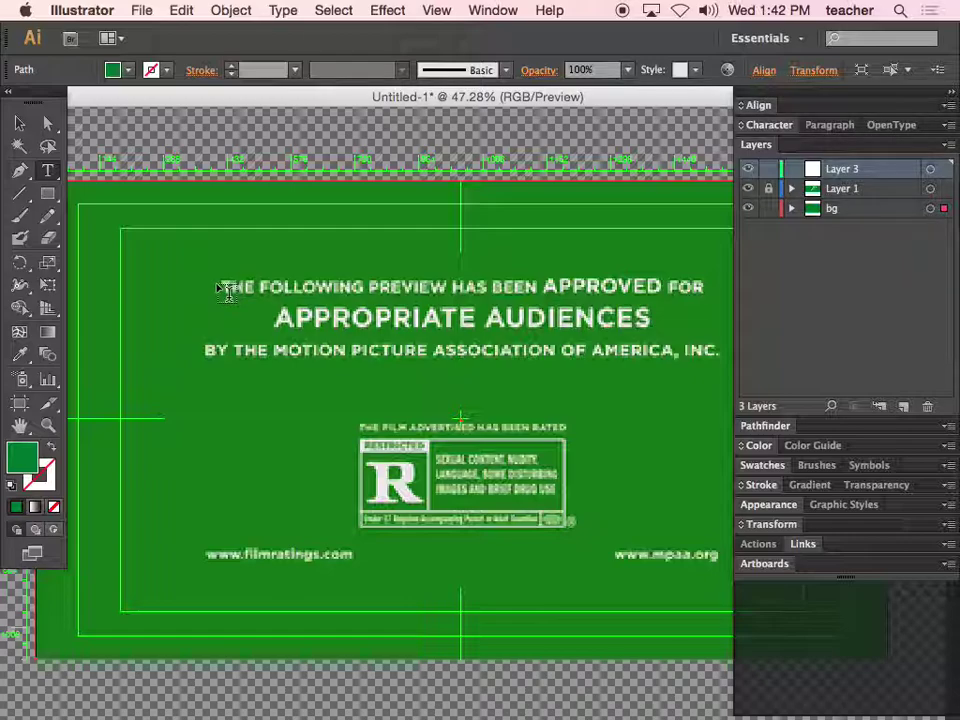
left_click(220, 288)
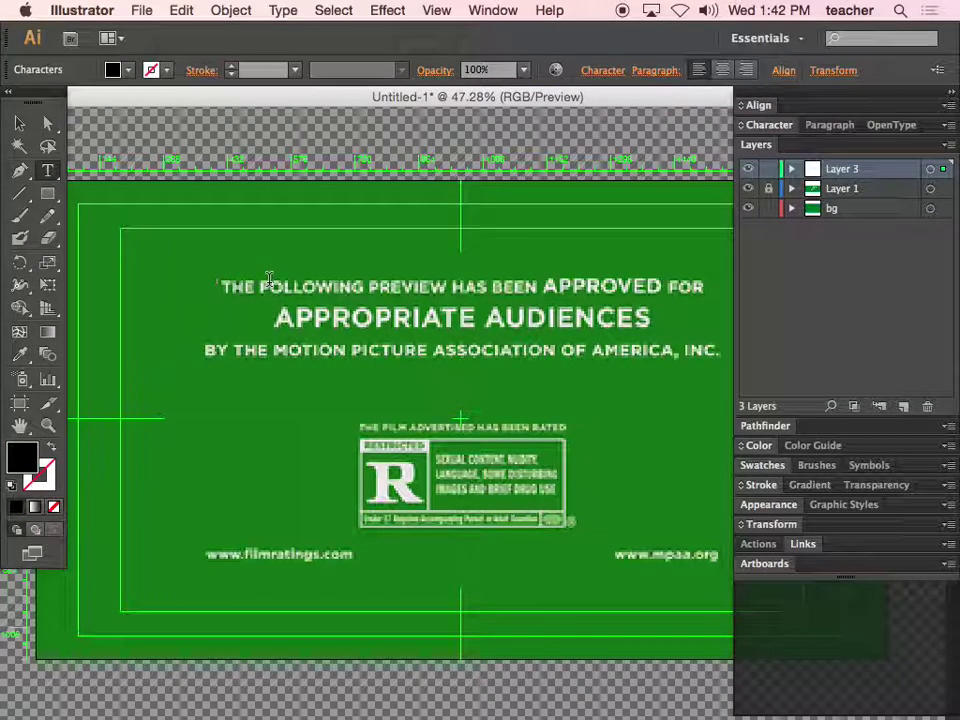
type("THE")
Step: Scale and move the text to match the reference lettering, then select all of THE FOLLOWING
left_click(19, 122)
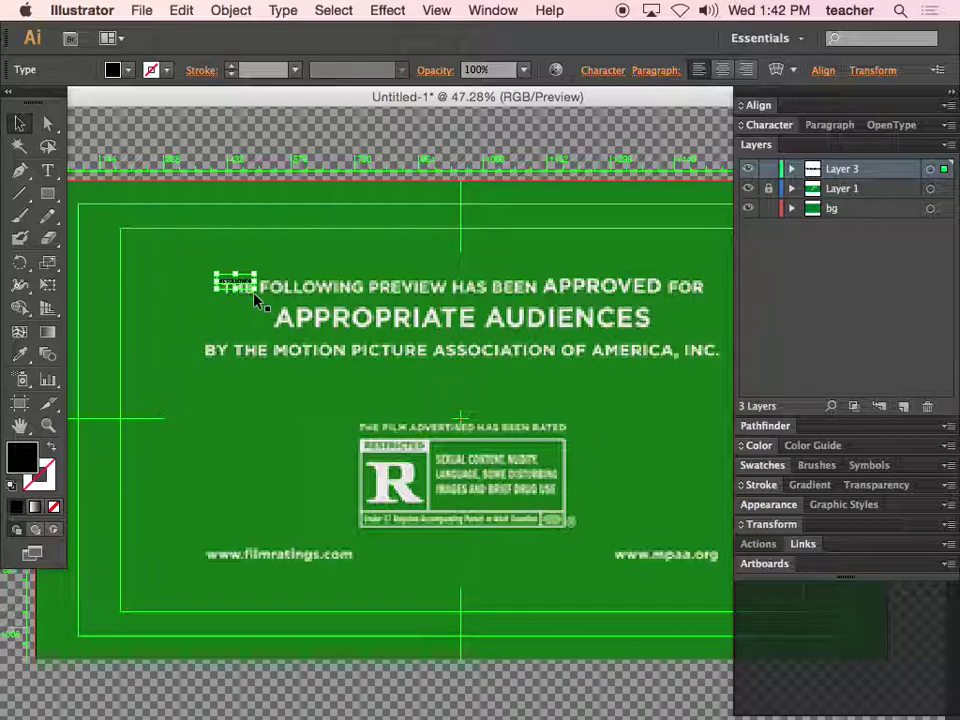
left_click_drag(256, 292, 300, 287)
scroll(320, 328, "up", 5)
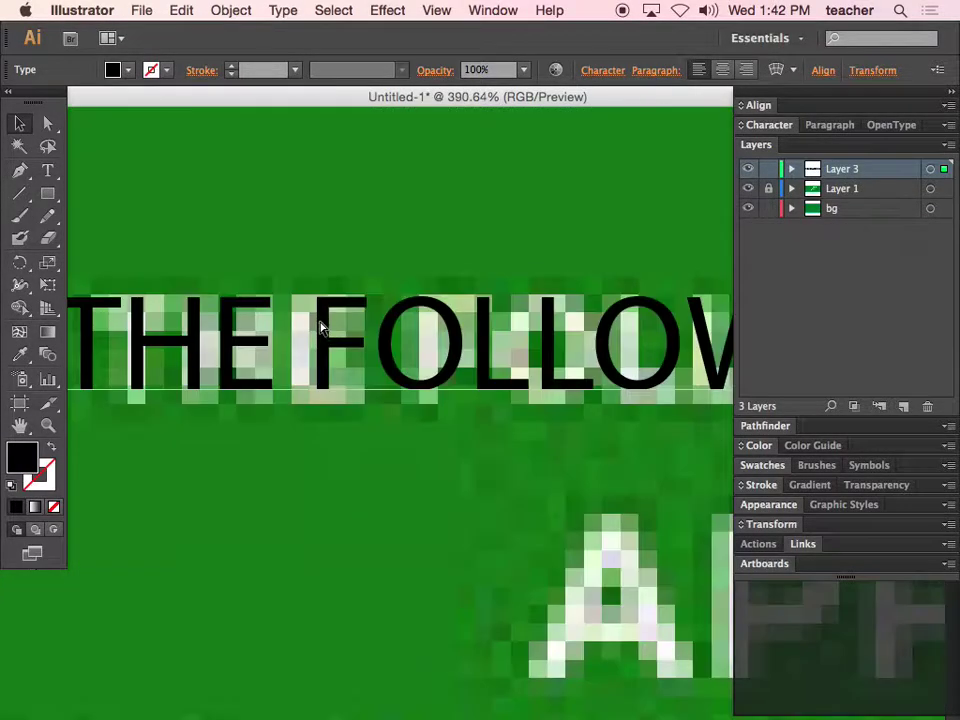
left_click_drag(320, 328, 371, 350)
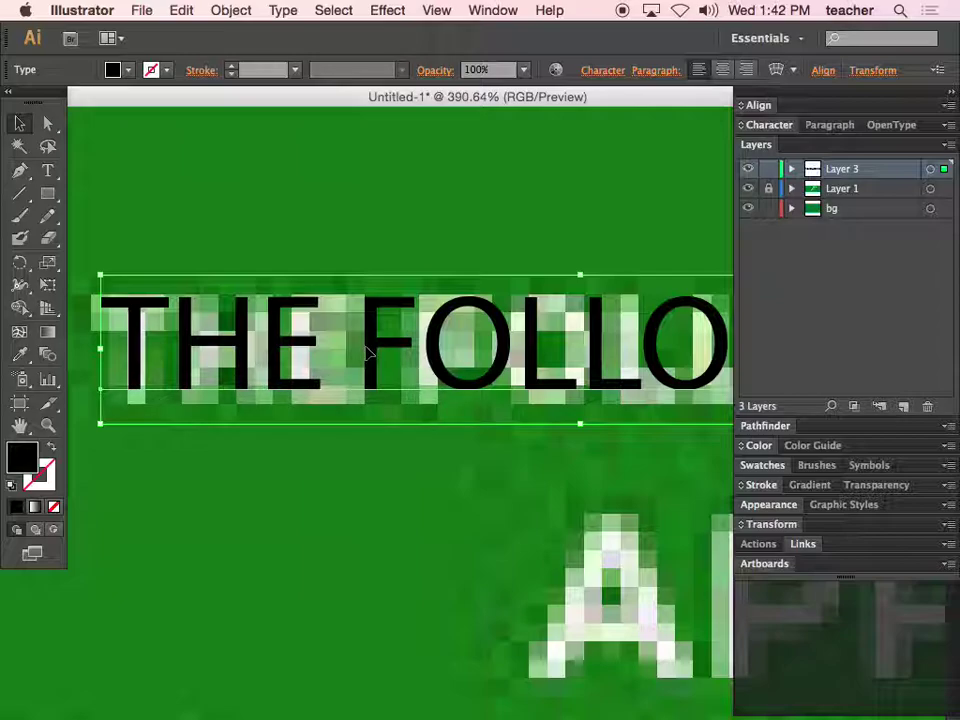
key("super+minus")
key("super+minus")
key("super+minus")
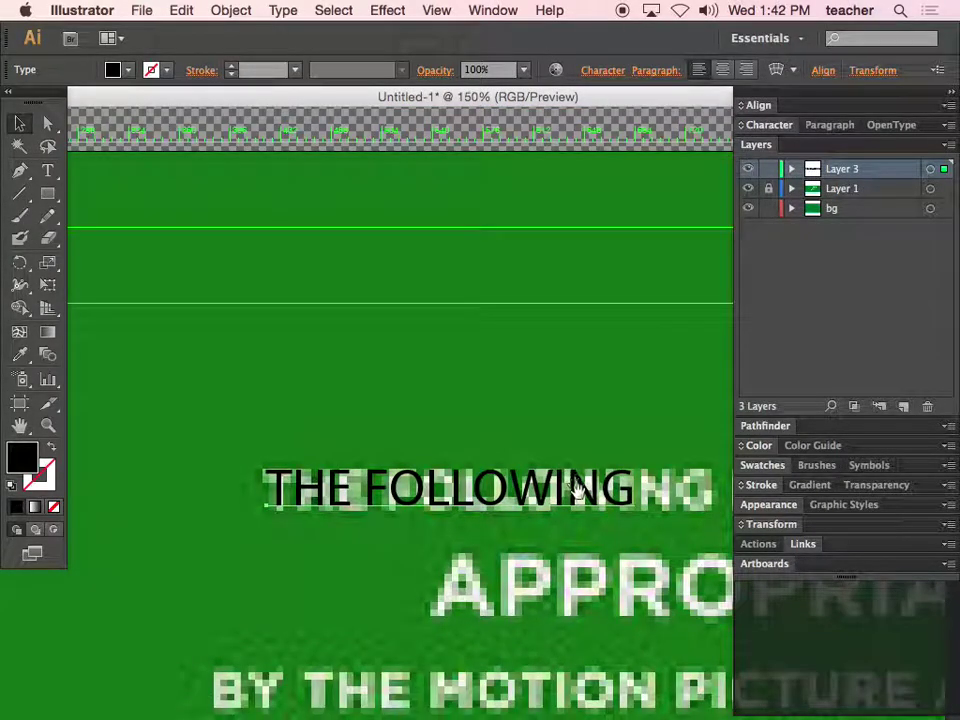
key("super+minus")
key("super+minus")
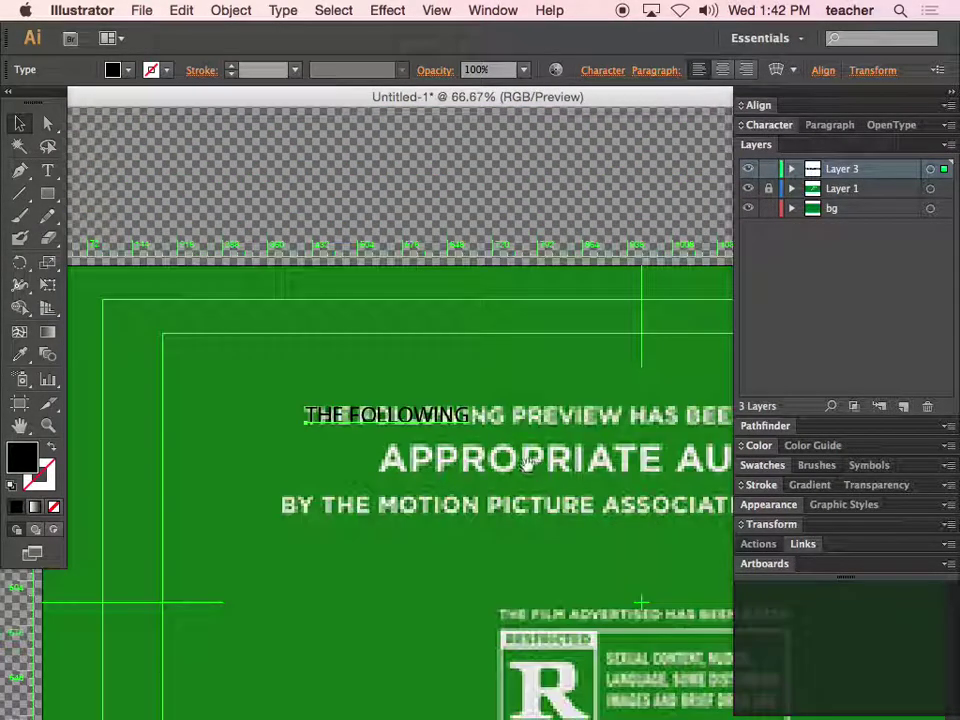
left_click_drag(527, 462, 429, 400)
double_click(351, 363)
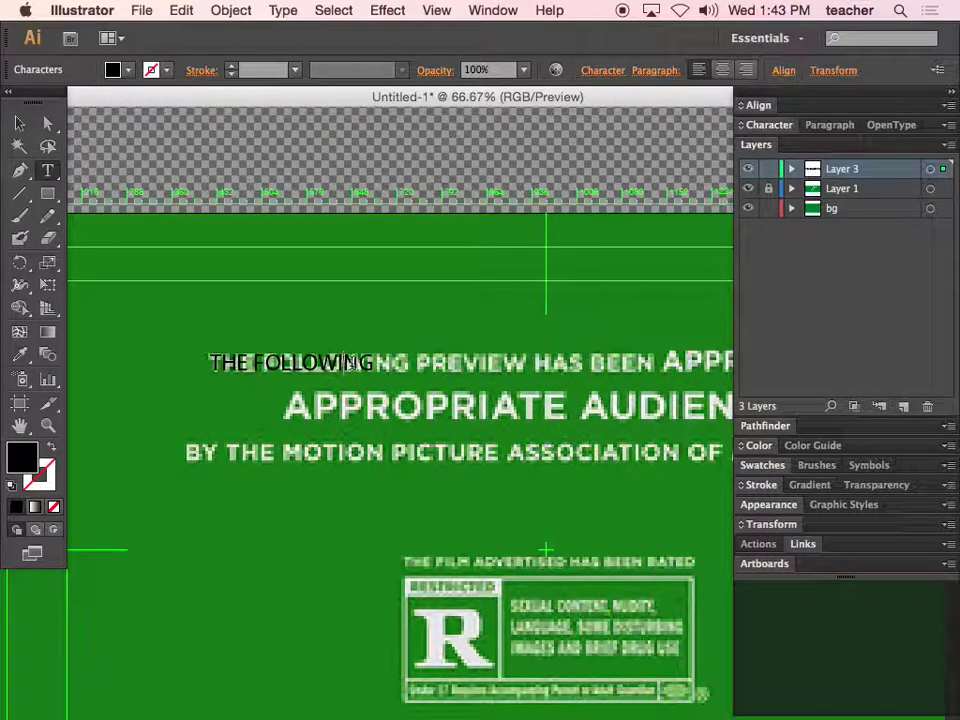
left_click_drag(374, 362, 209, 352)
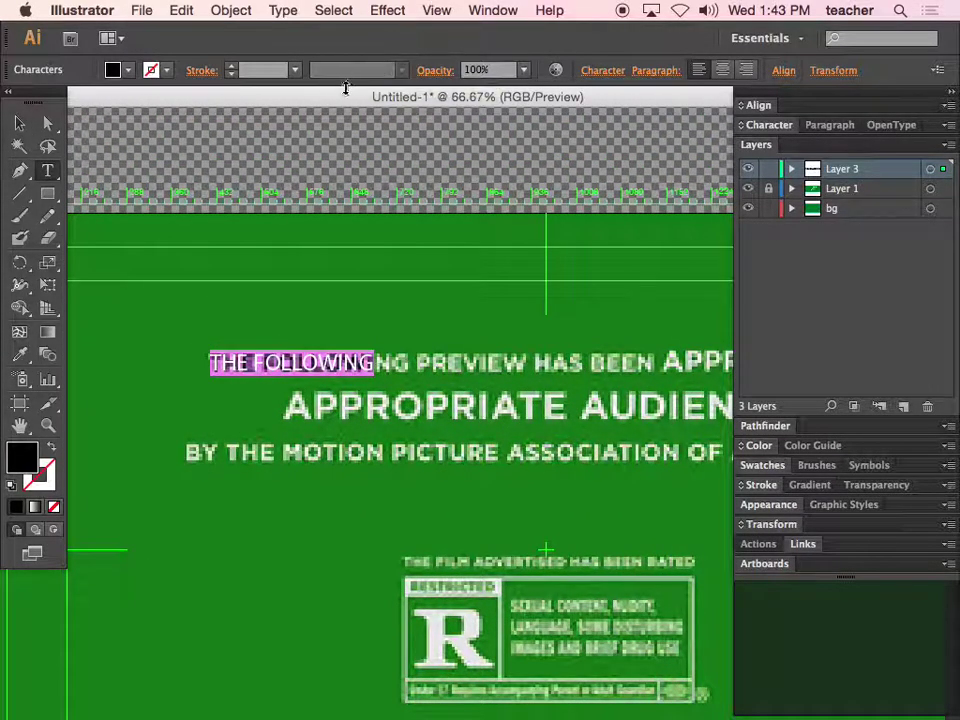
Step: Change the selected THE FOLLOWING text to Arial Bold
left_click(594, 72)
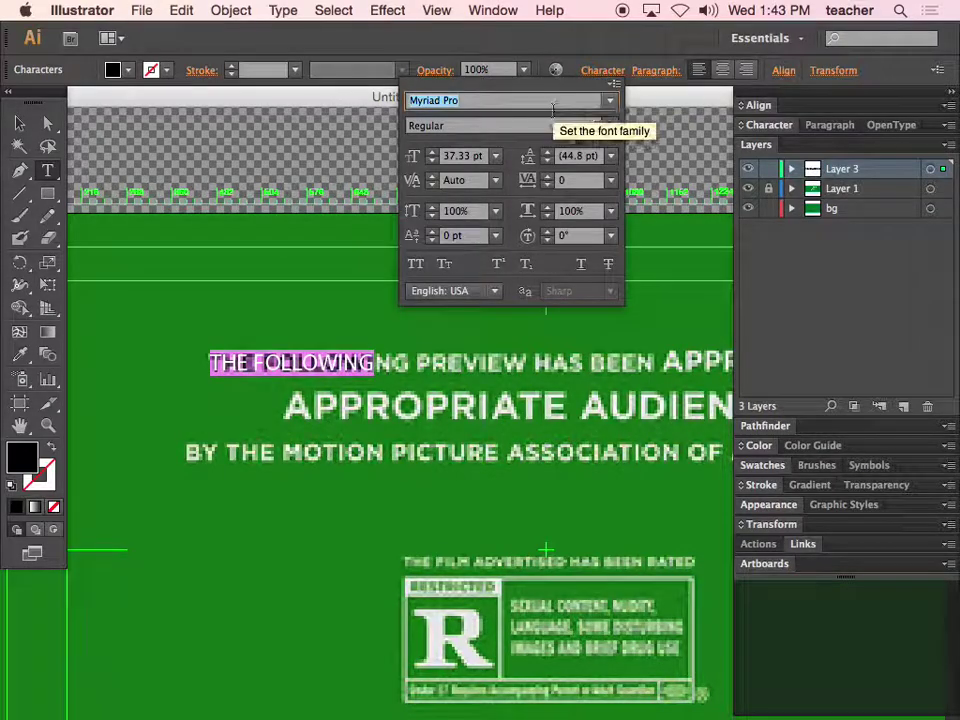
type("Arial")
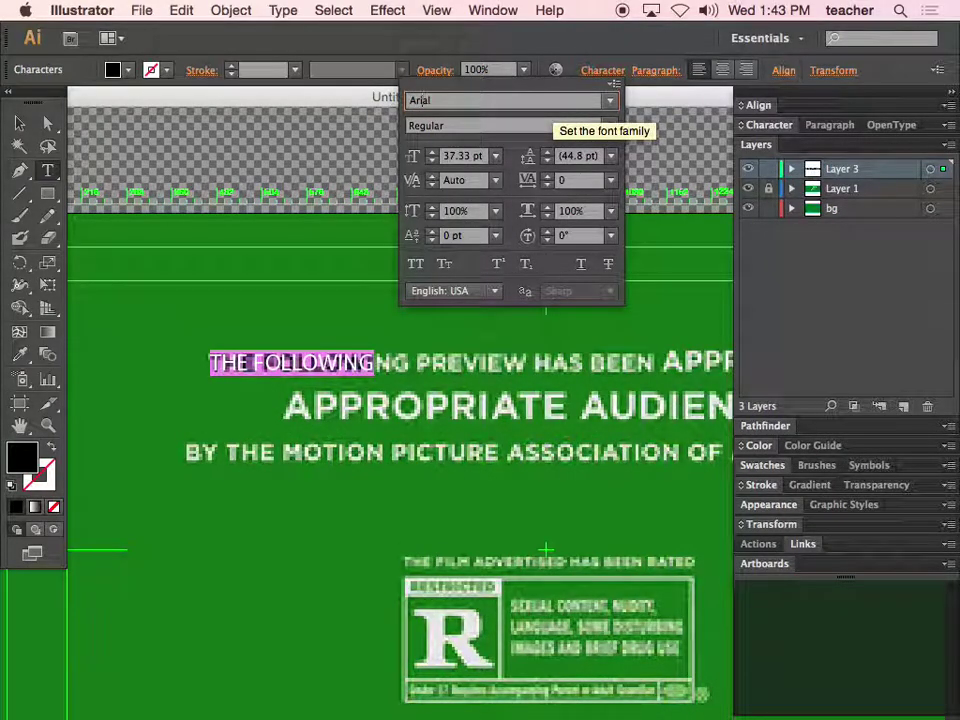
key("Return")
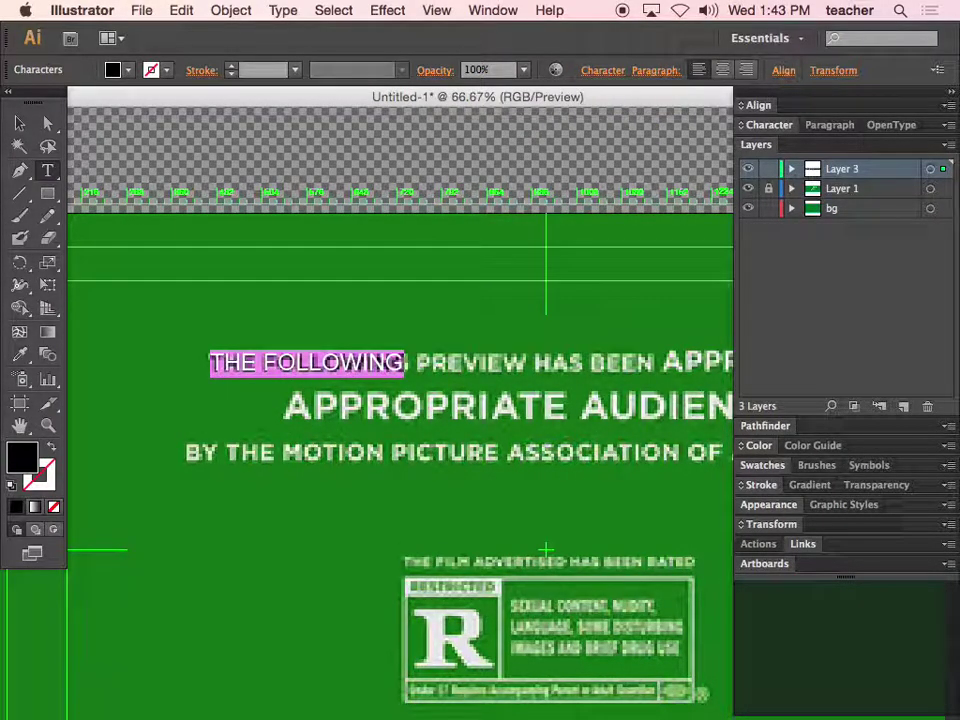
left_click(605, 72)
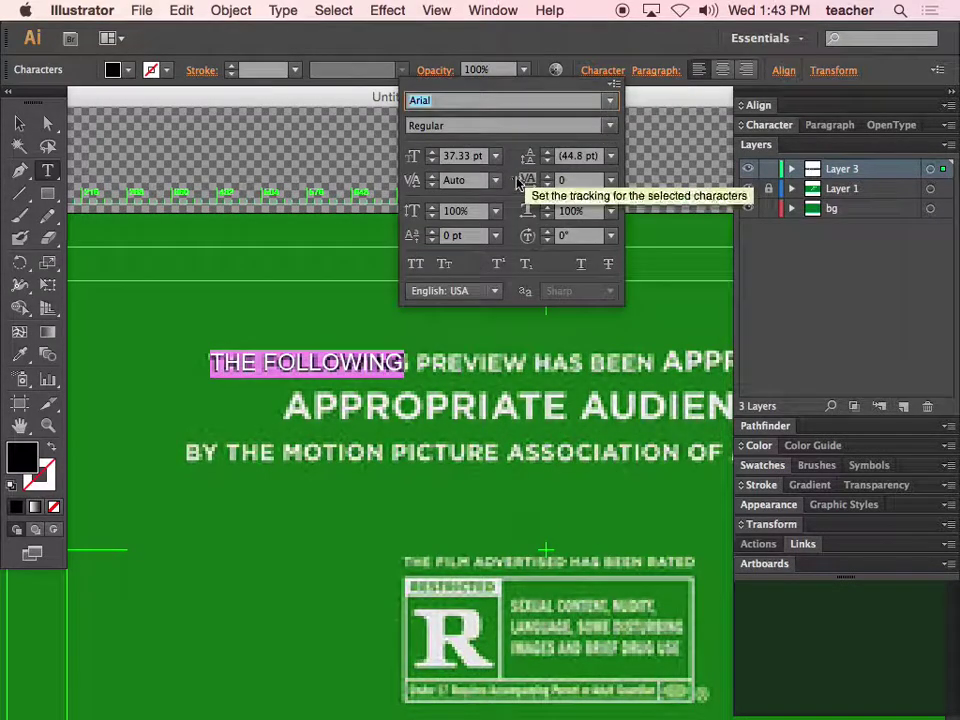
left_click(609, 127)
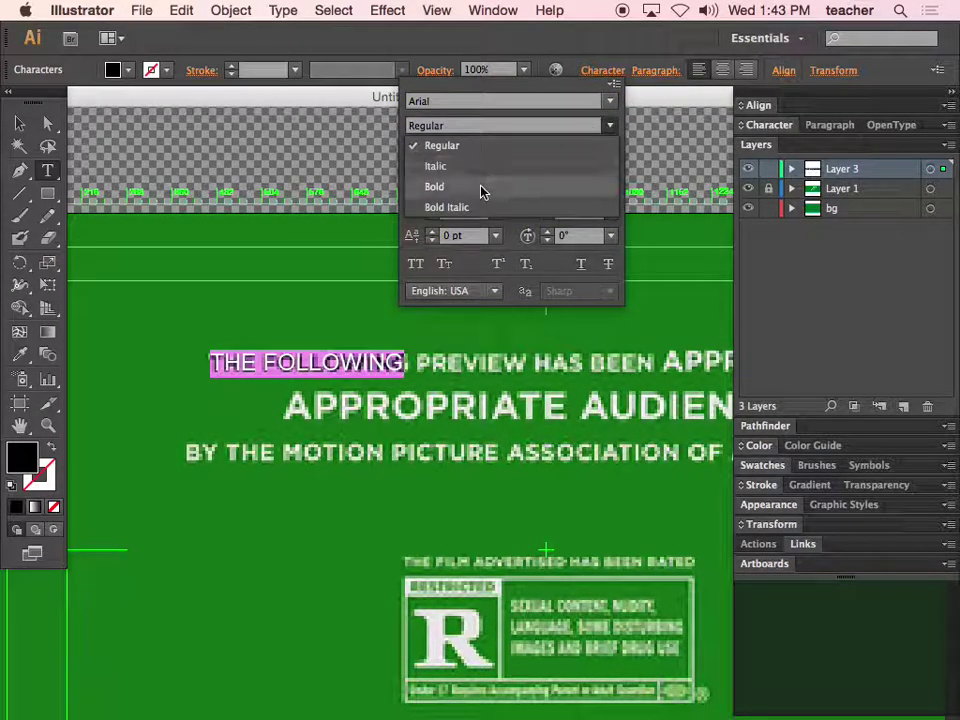
left_click(480, 188)
key("Escape")
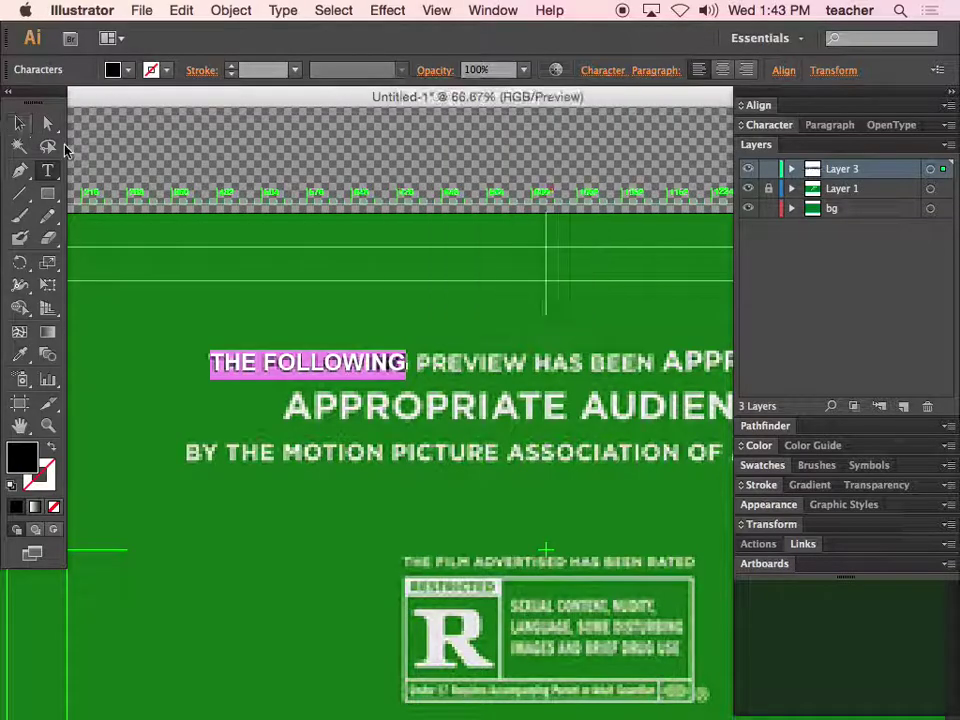
left_click(406, 362)
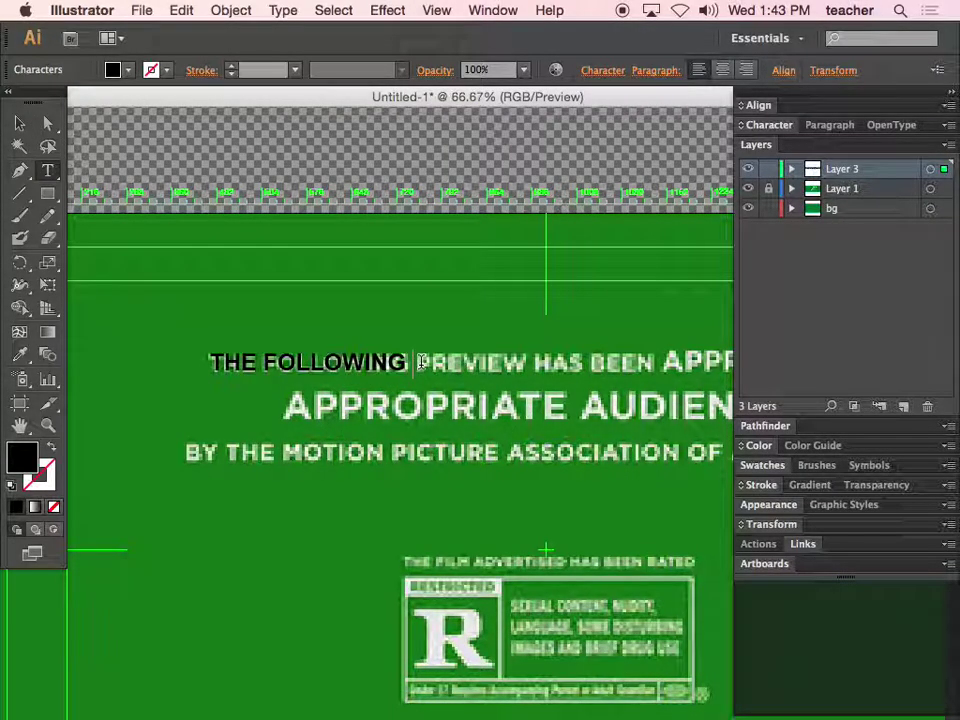
Step: Add PREVIEW after FOLLOWING and nudge the headline right to align with the reference
type("PREVIEW")
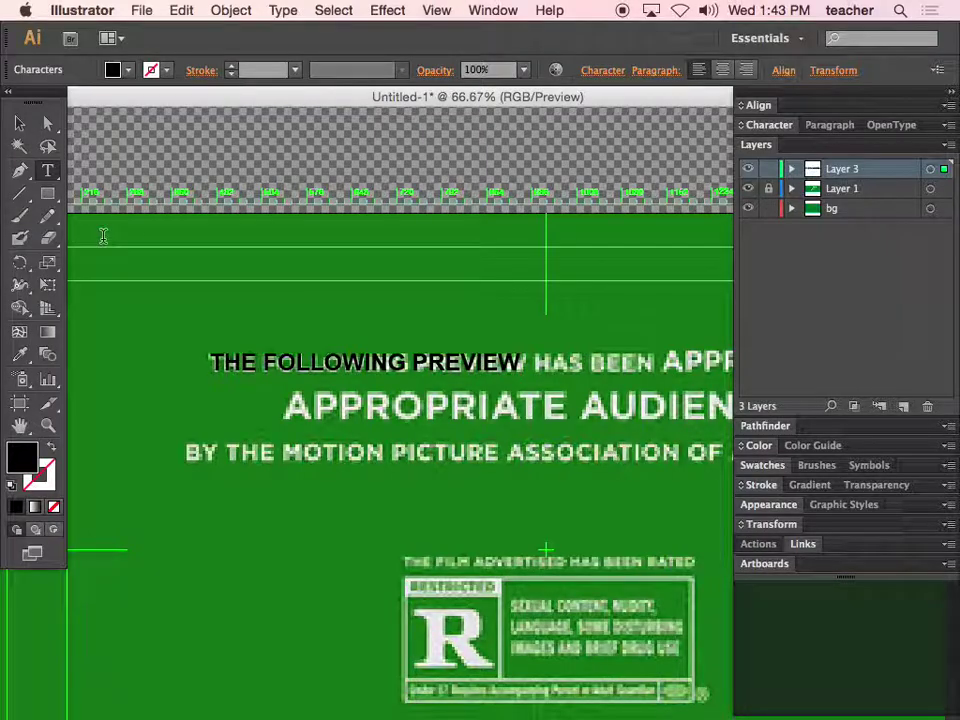
left_click(19, 122)
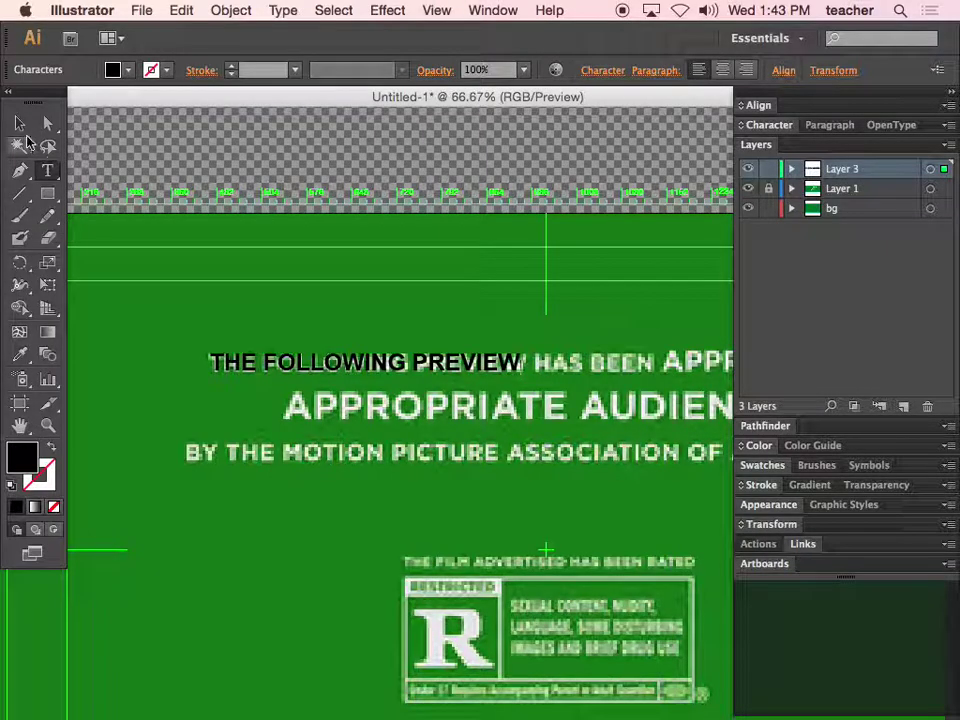
left_click_drag(420, 367, 426, 368)
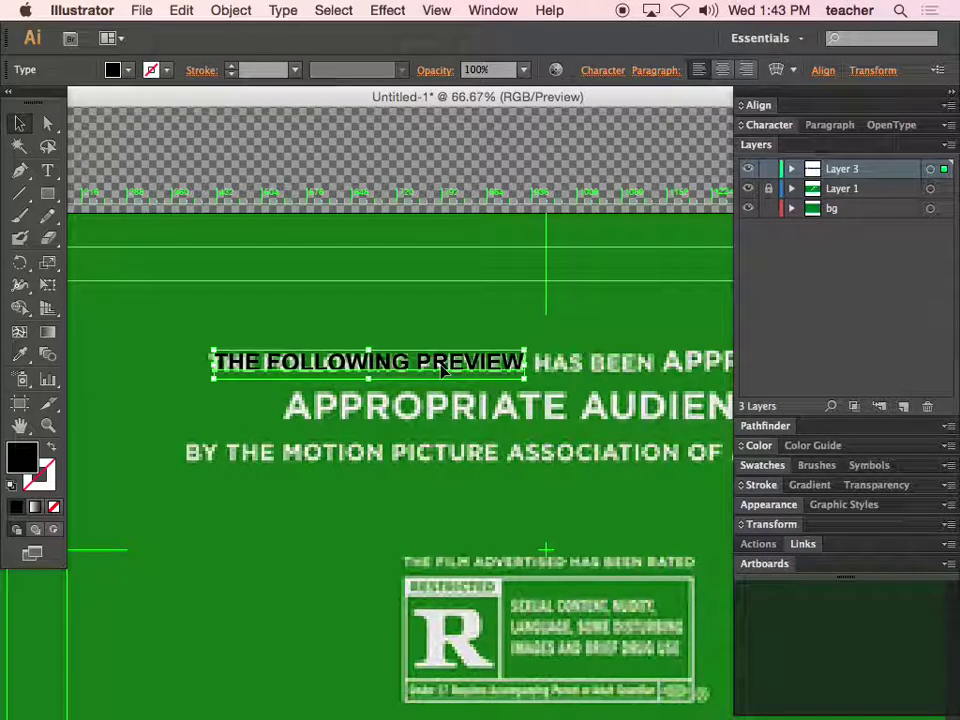
double_click(441, 368)
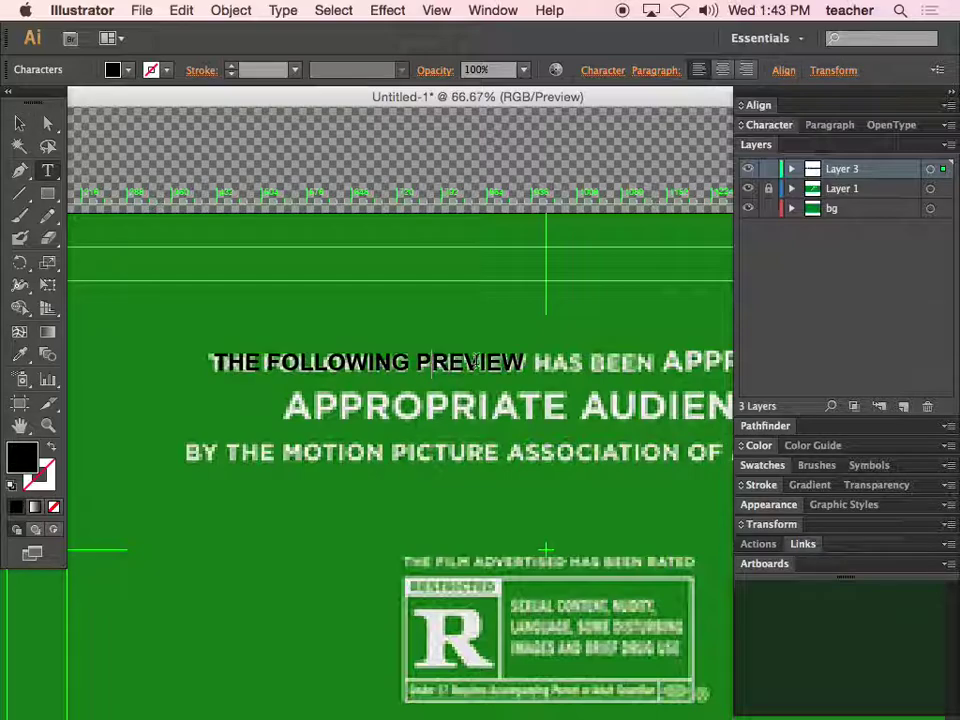
left_click_drag(524, 362, 199, 340)
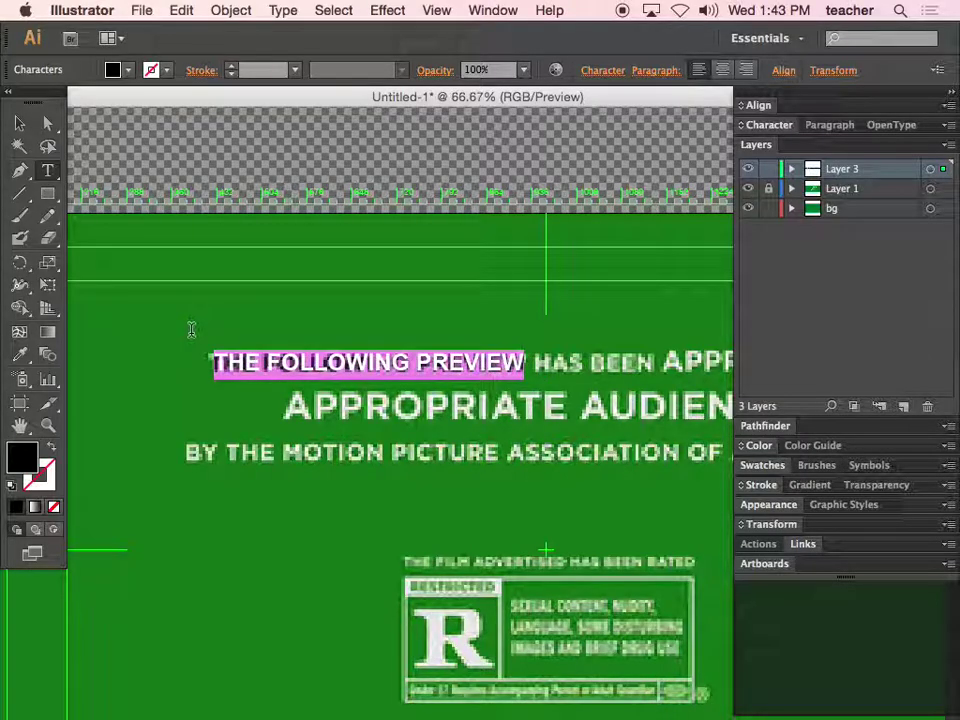
left_click(19, 123)
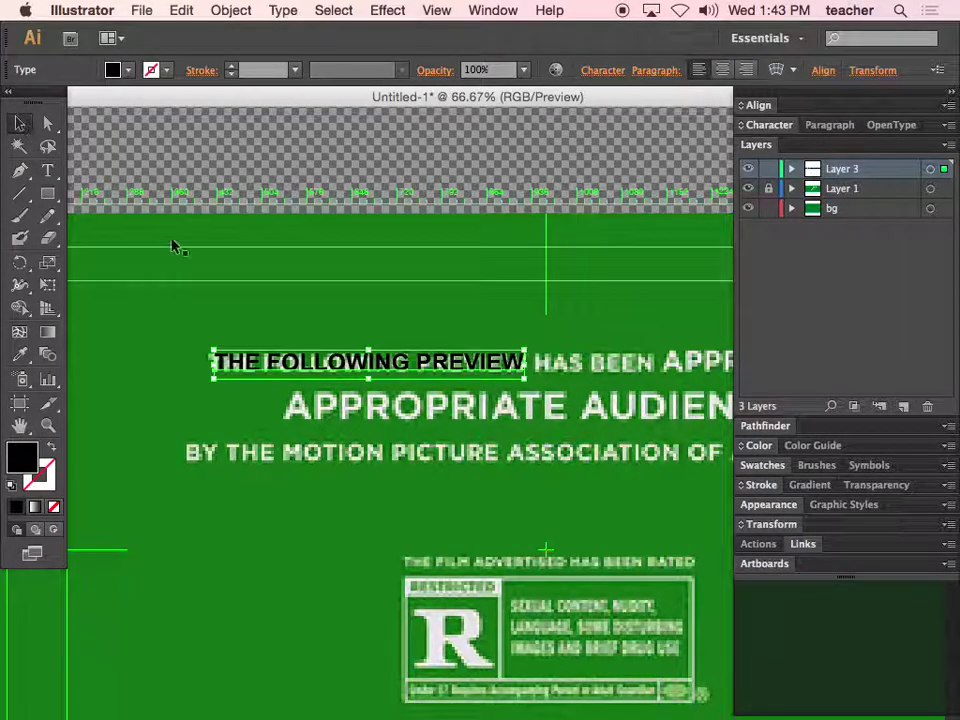
Step: Duplicate the THE FOLLOWING PREVIEW headline down onto the bumper's second line
key("super+minus")
scroll(332, 318, "down", 5)
scroll(332, 318, "right", 5)
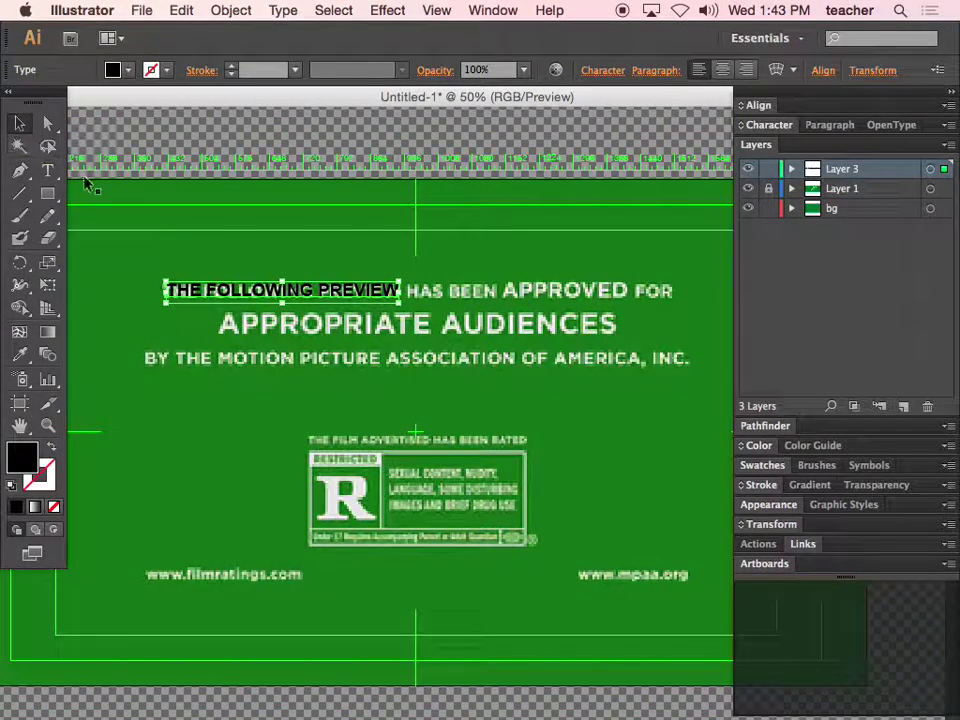
left_click(119, 260)
key("t")
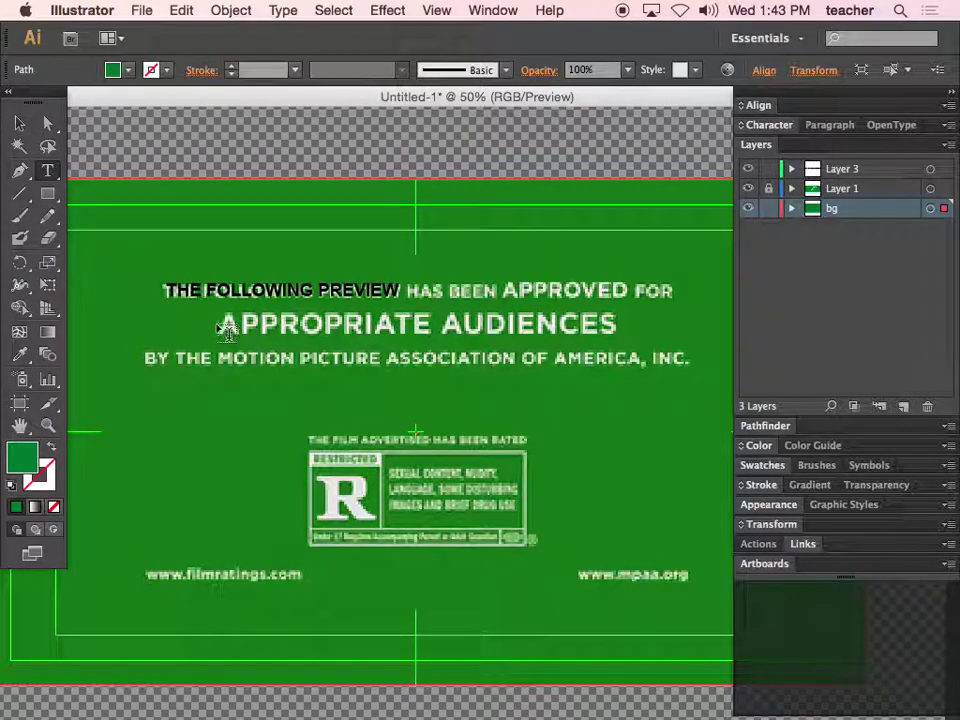
left_click(19, 122)
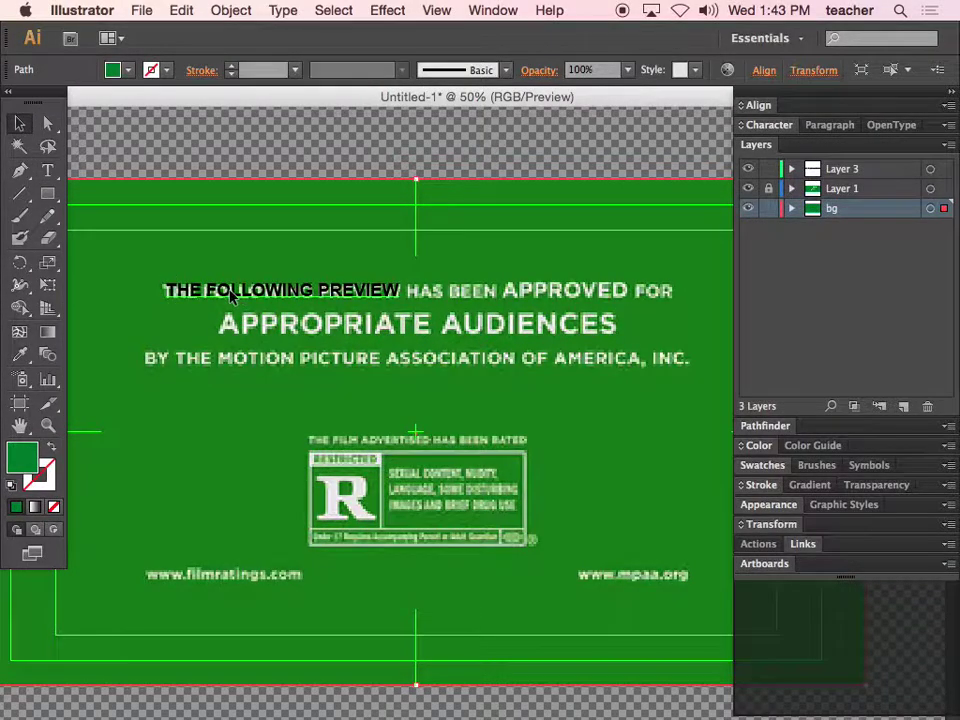
left_click(230, 292)
left_click_drag(230, 292, 298, 330)
Step: Replace the duplicate's words with APPROPIATE AUDIENCES
key("t")
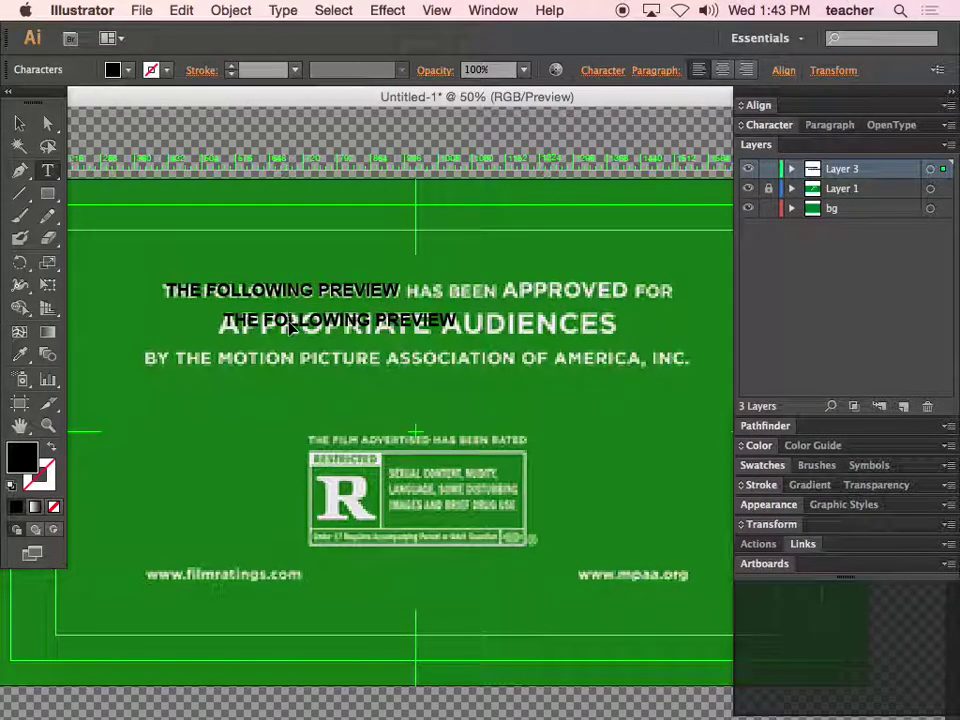
left_click_drag(455, 318, 220, 318)
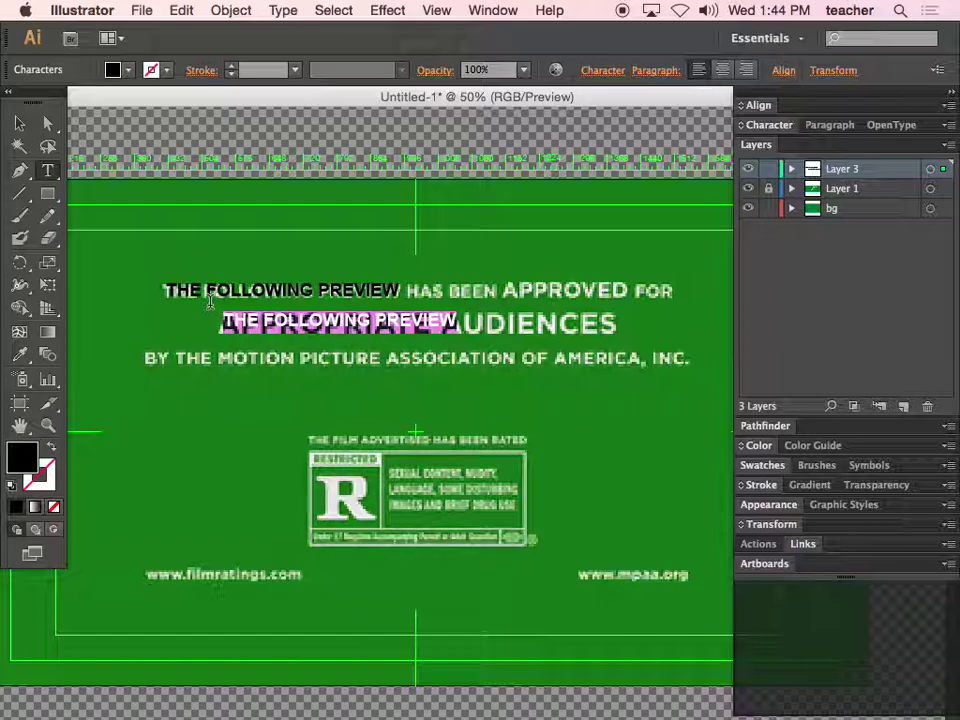
type("APPROPIATE AUDIENCES")
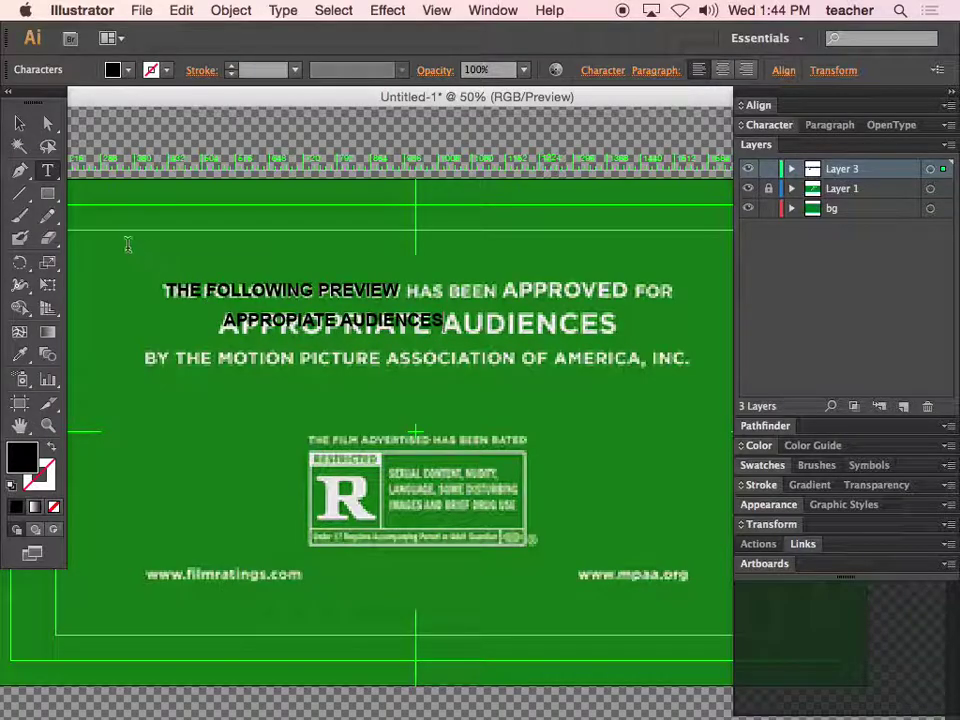
left_click(19, 122)
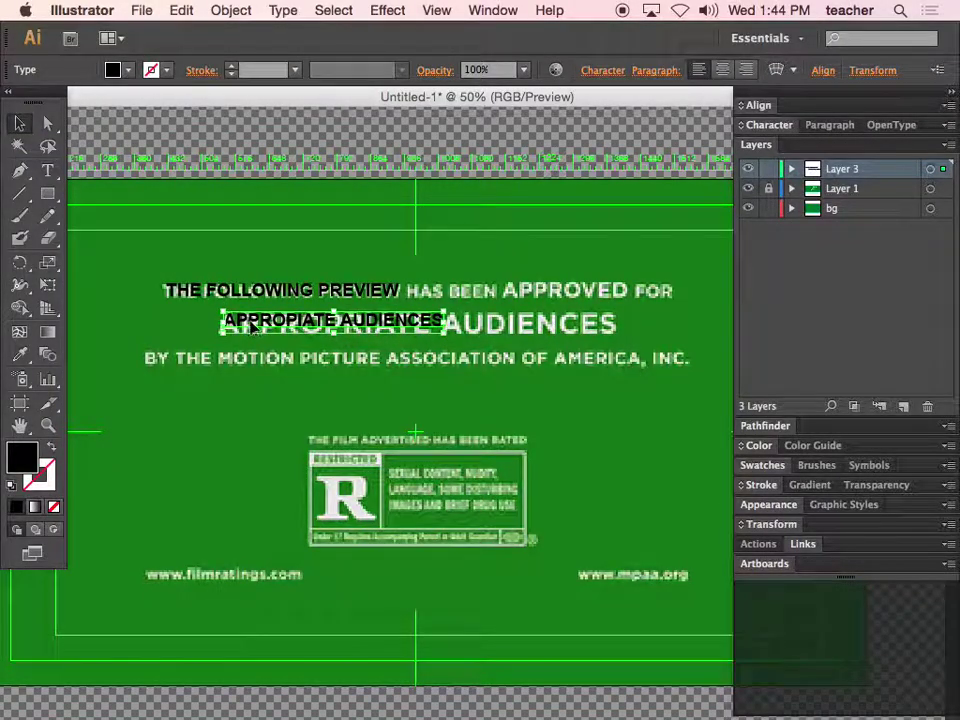
Step: Confirm the line is Arial Bold, then scale it to span the reference's white second line
key("t")
left_click_drag(223, 313, 445, 320)
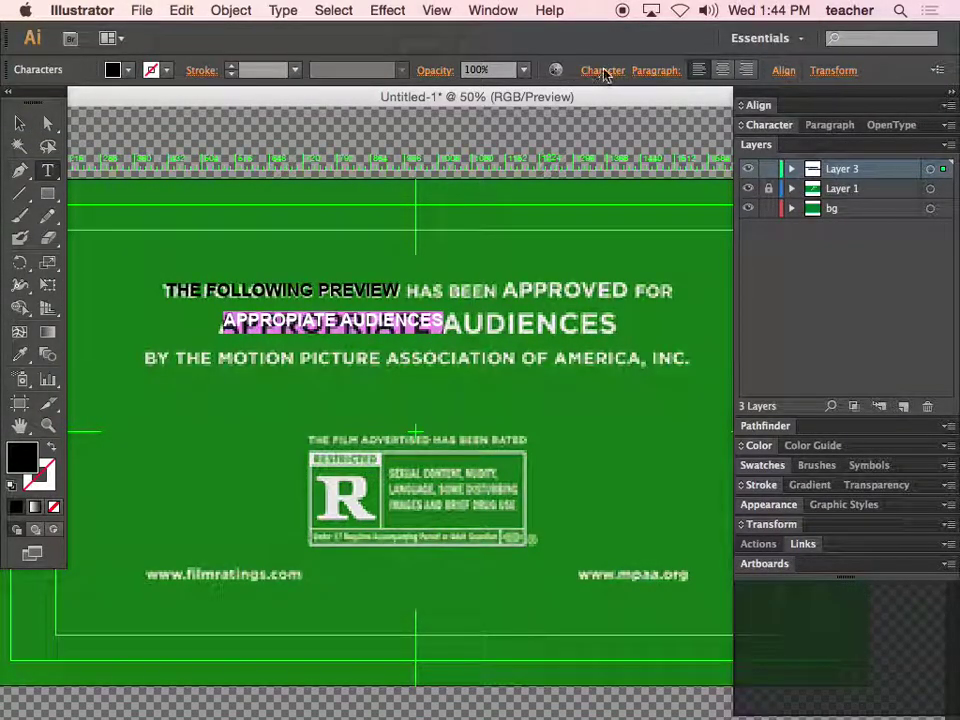
left_click(603, 71)
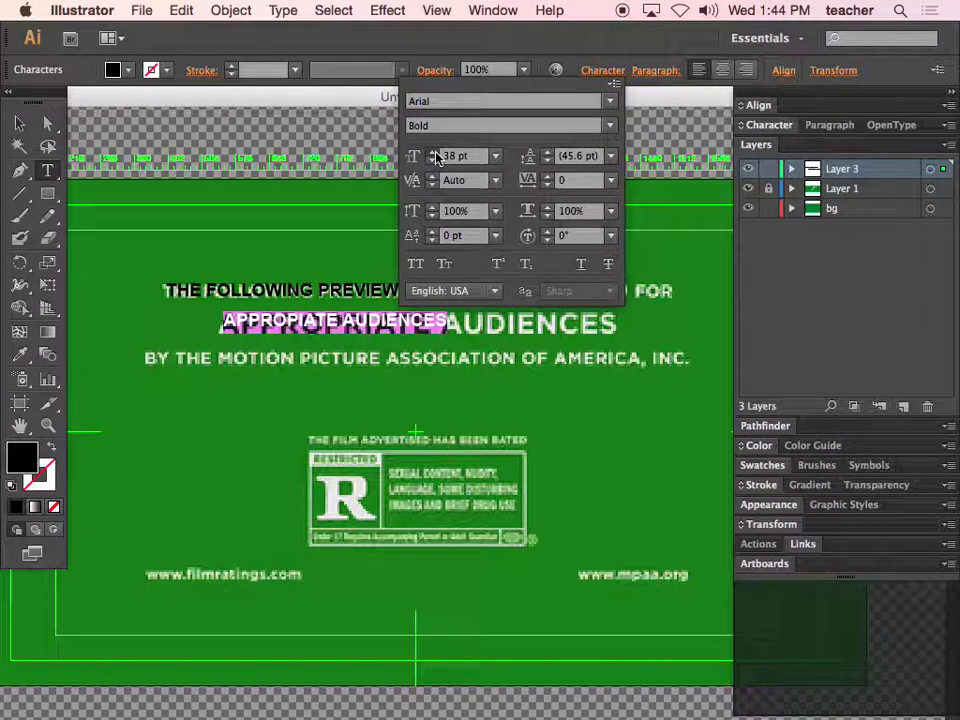
left_click(15, 127)
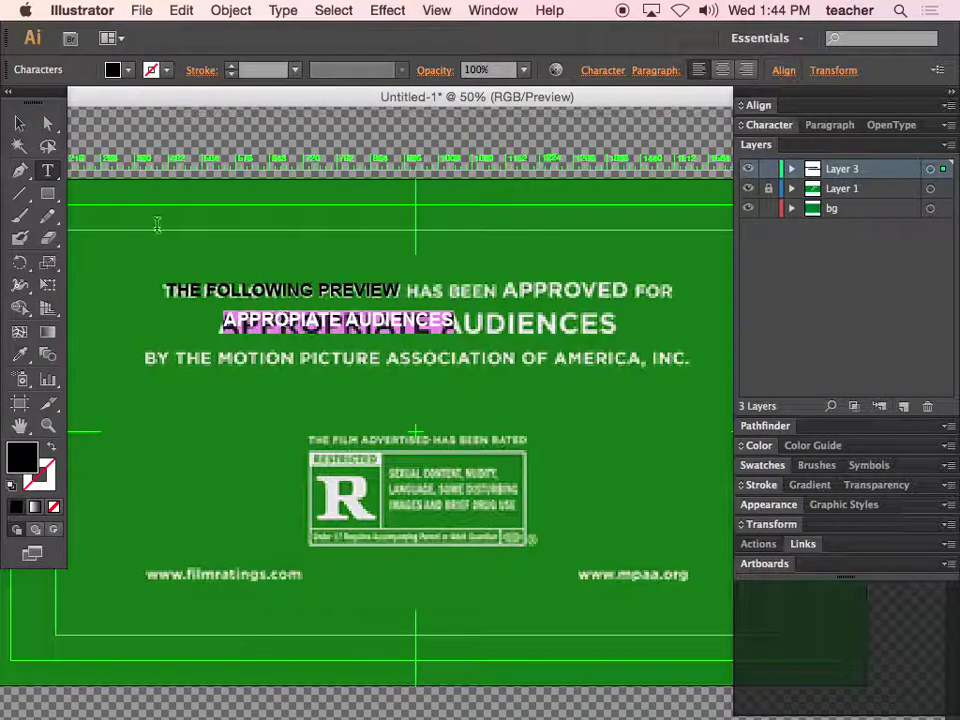
left_click(19, 123)
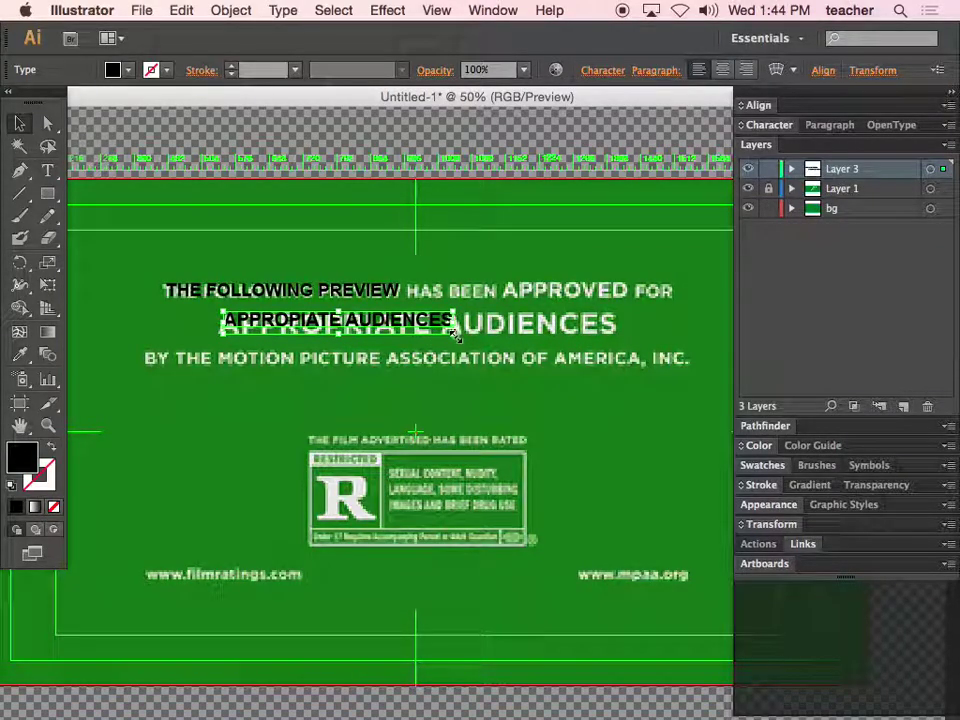
left_click_drag(455, 336, 606, 316)
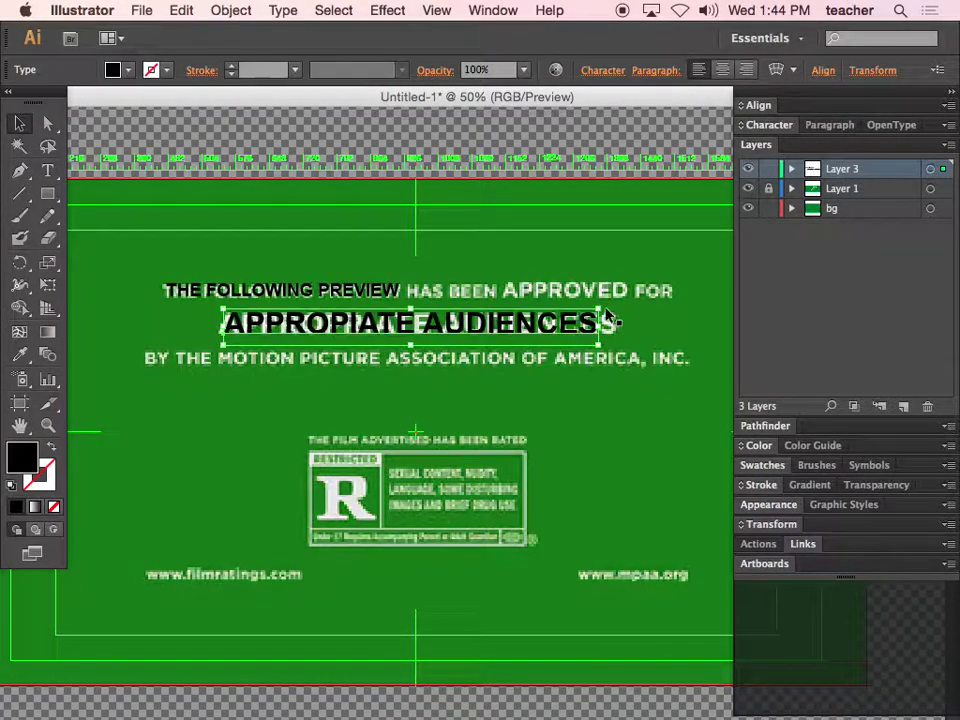
Step: Insert the missing R into the line's first word
double_click(428, 328)
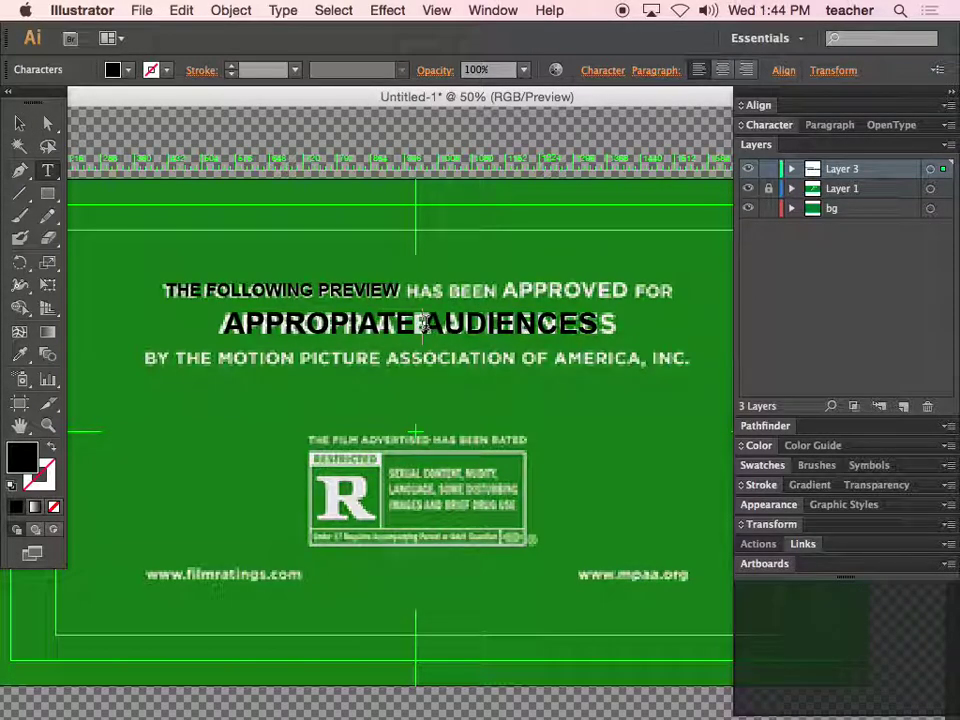
left_click(19, 122)
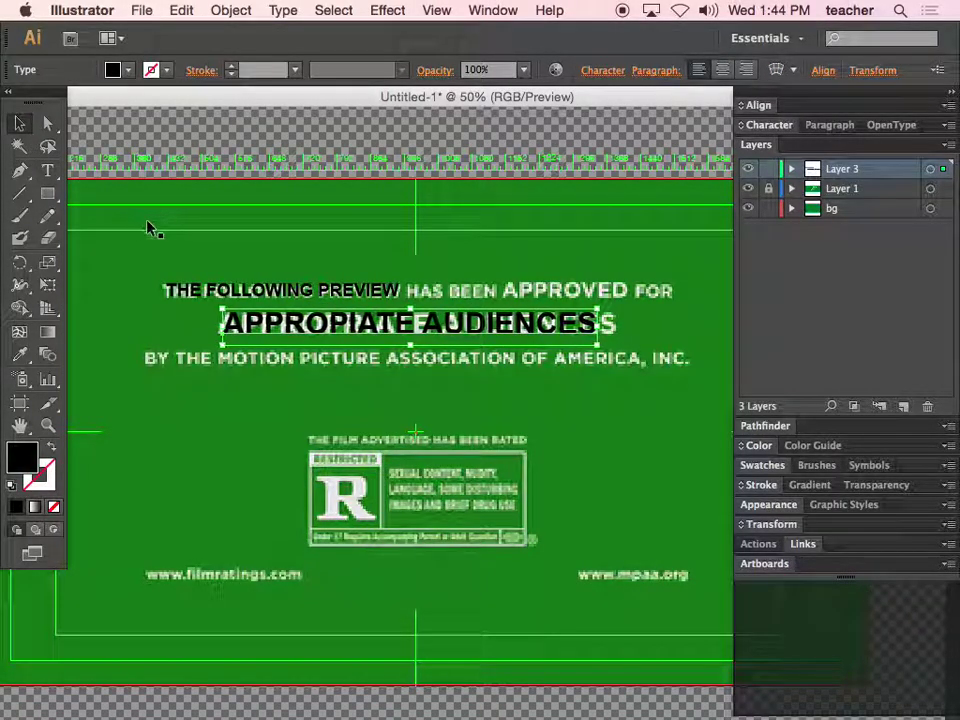
double_click(355, 322)
type("R")
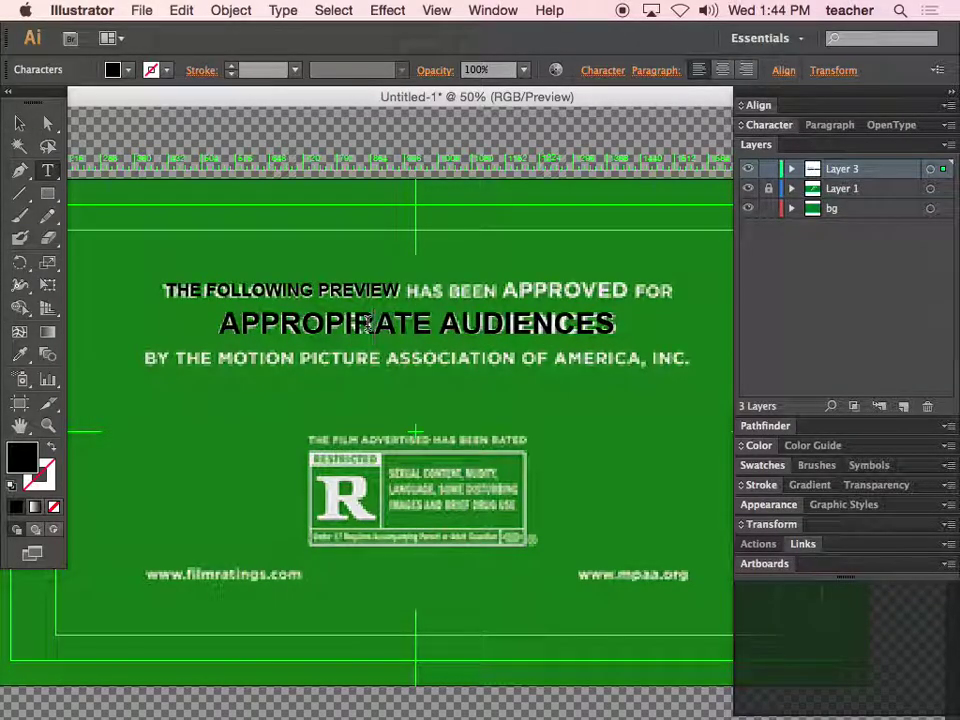
left_click(141, 10)
mouse_move(181, 10)
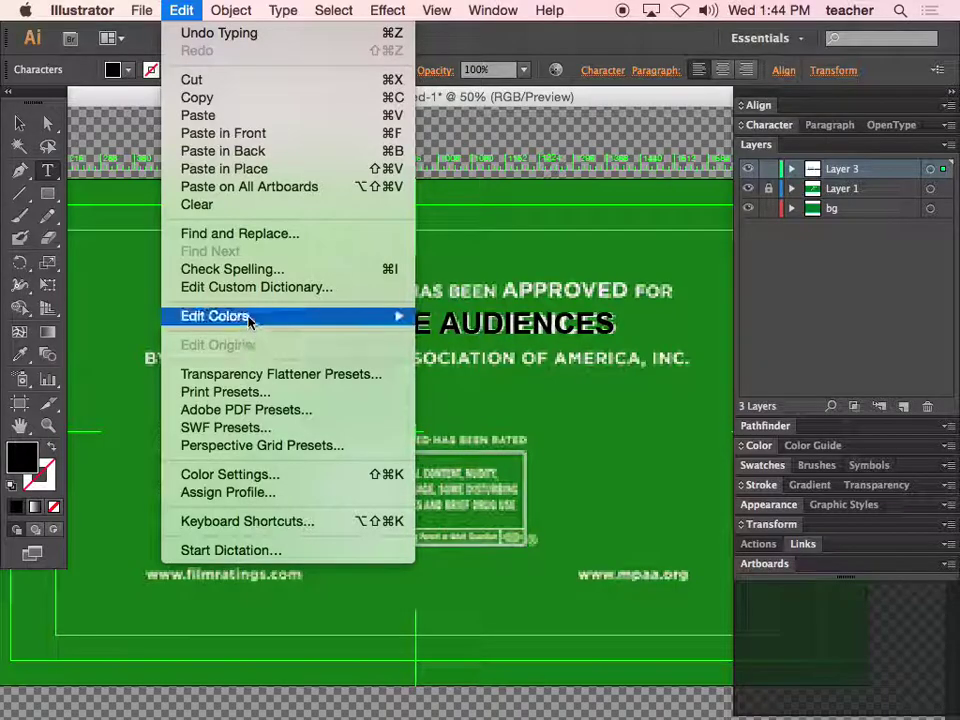
Step: Run Check Spelling and change the misspelled first word to APPROPRIATE
left_click(256, 273)
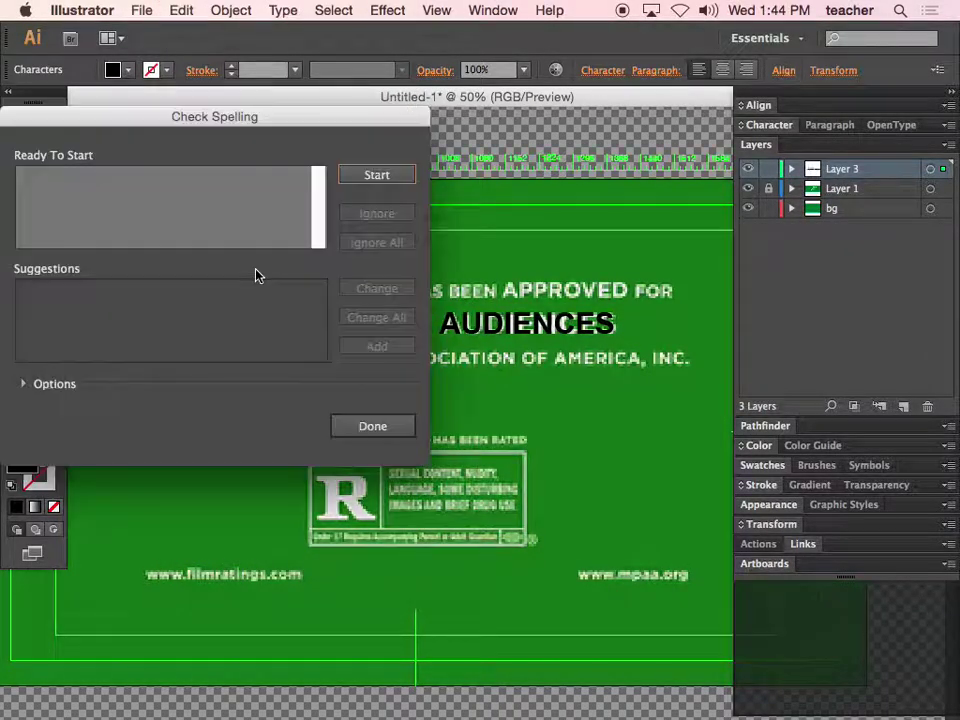
left_click_drag(274, 122, 720, 144)
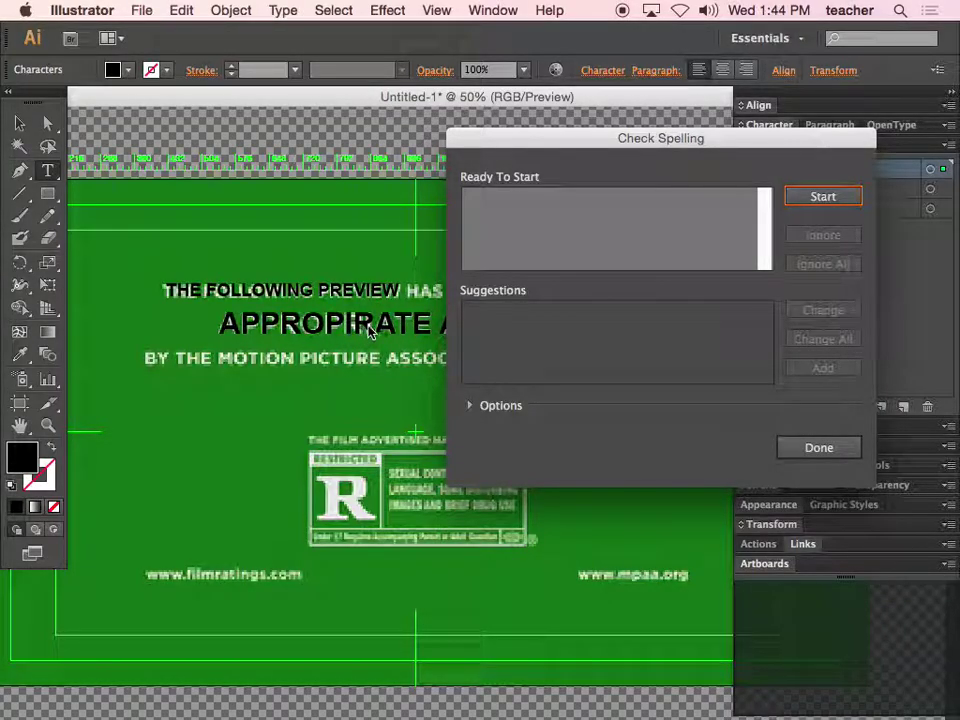
left_click(814, 197)
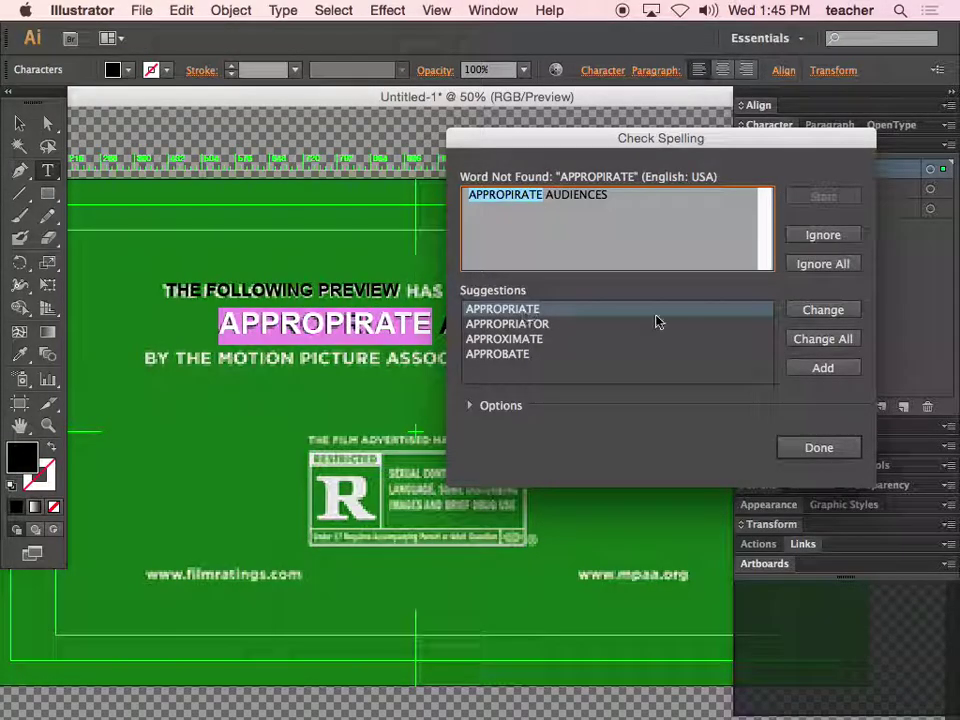
left_click(822, 311)
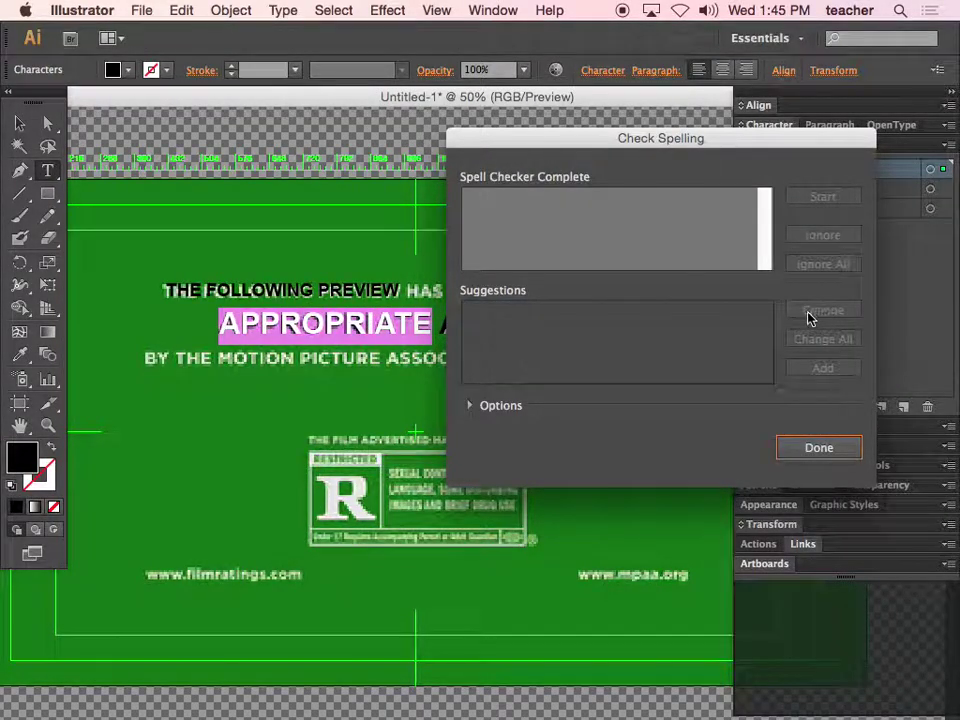
left_click(819, 448)
Step: Nudge the APPROPRIATE AUDIENCES text over the white line, then select the green bg rectangle
left_click(19, 122)
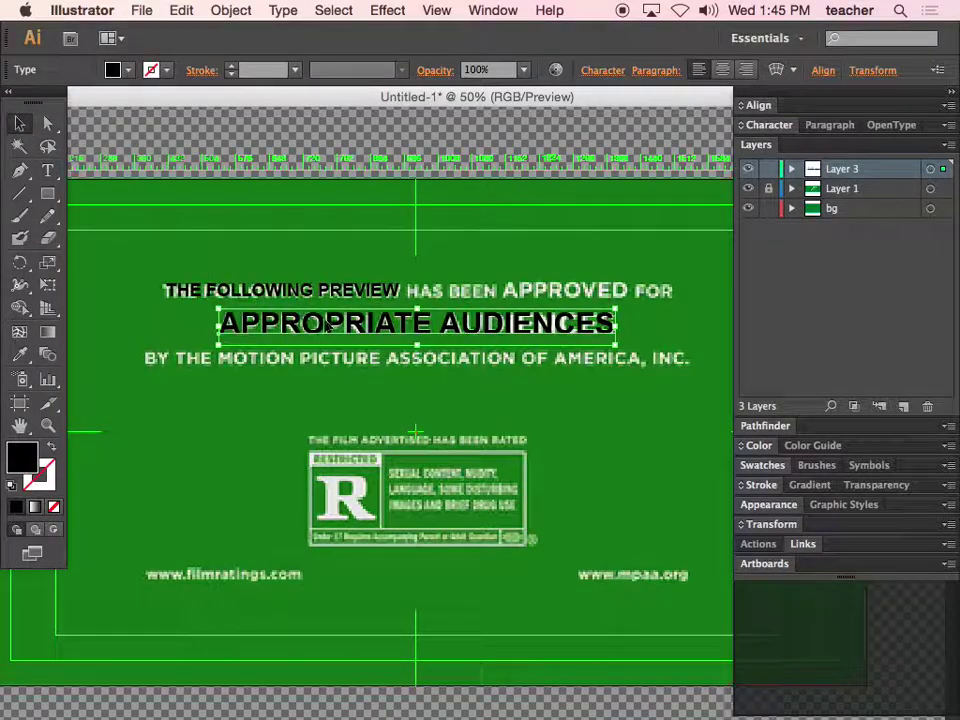
mouse_move(366, 337)
left_mouse_down()
mouse_move(364, 294)
mouse_move(355, 333)
left_mouse_up()
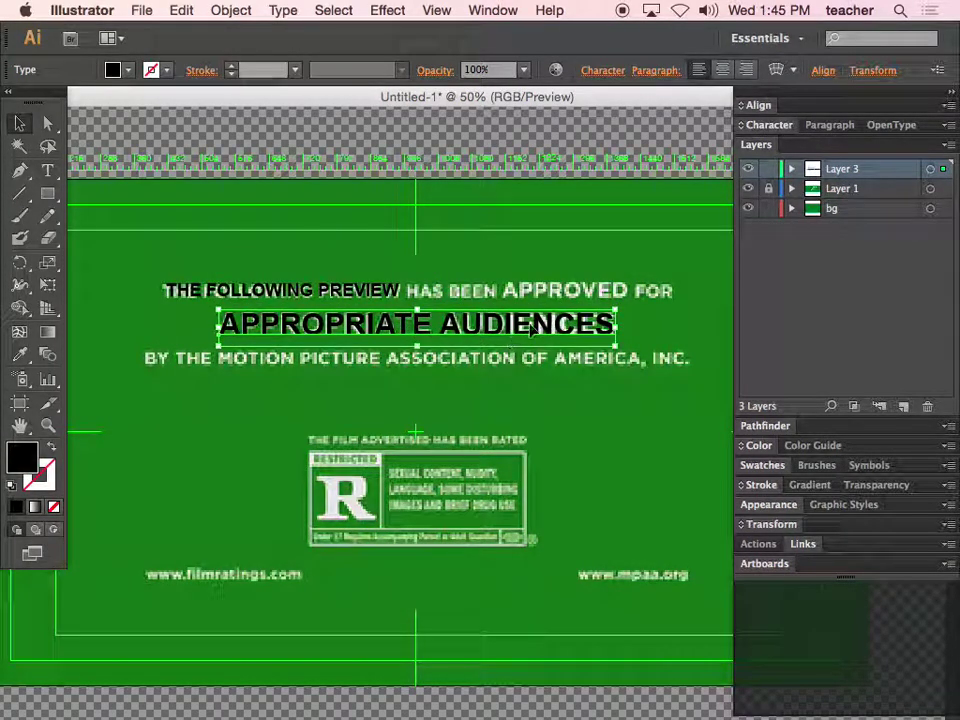
double_click(482, 328)
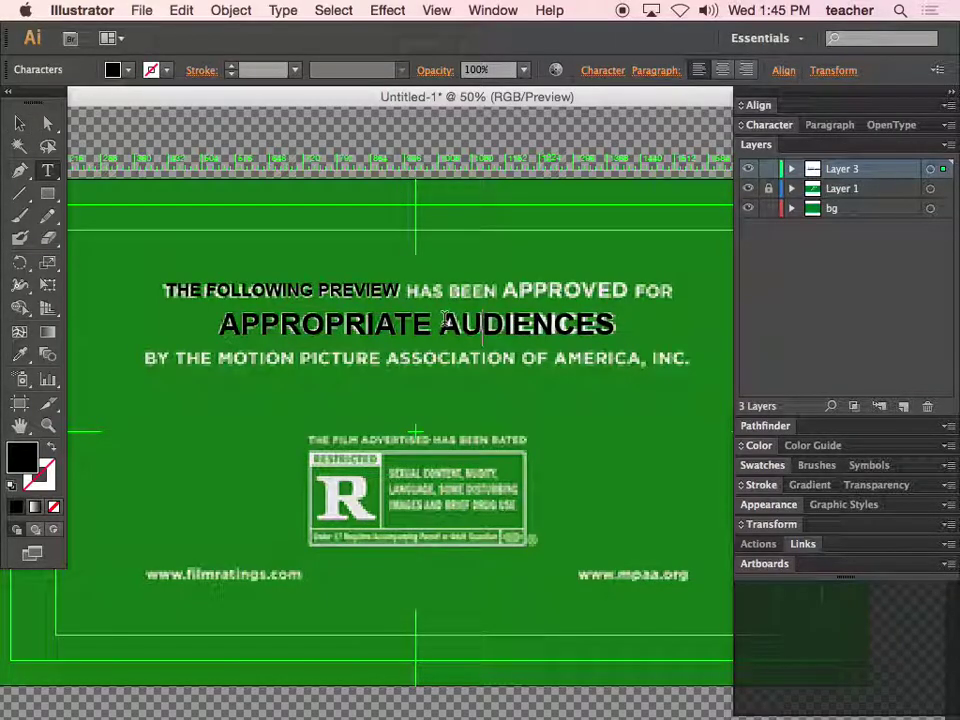
left_click_drag(444, 322, 608, 317)
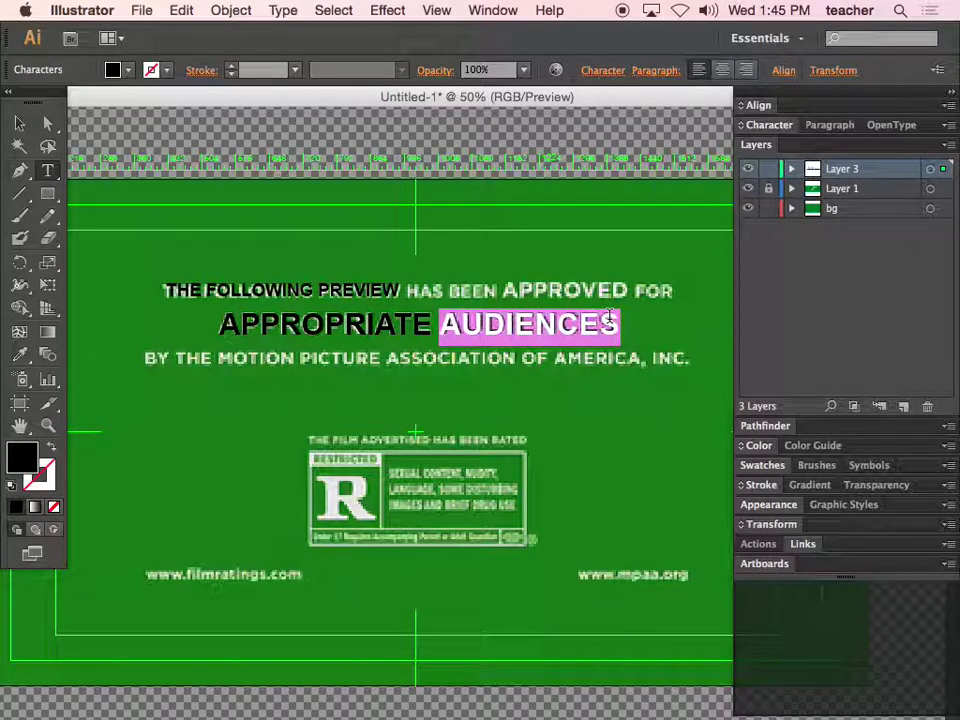
left_click(19, 122)
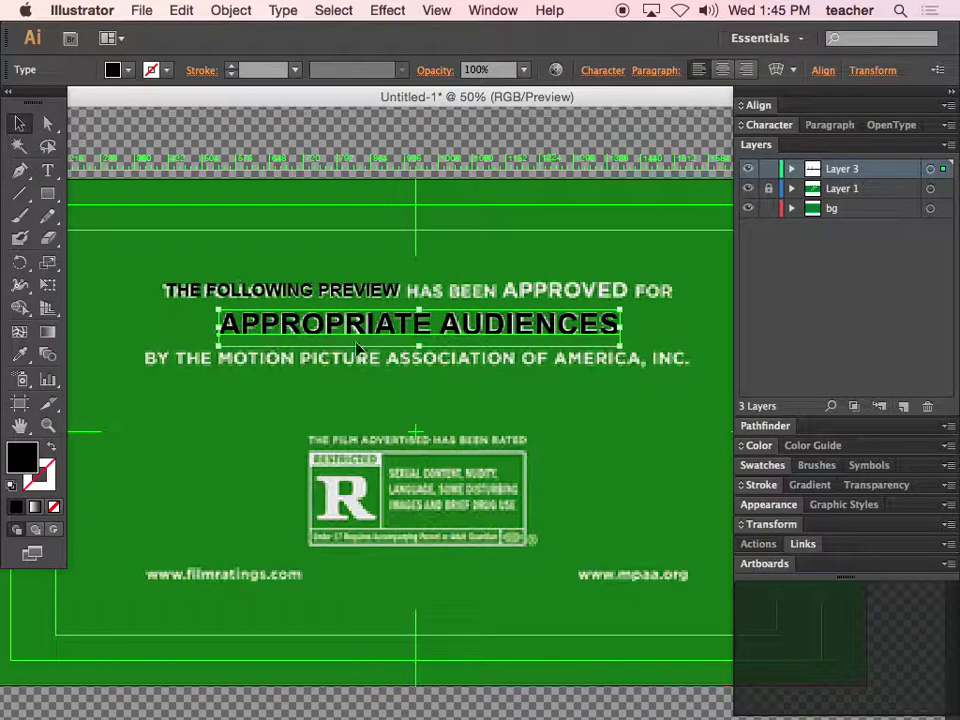
left_click(430, 383)
scroll(400, 364, "down", 4)
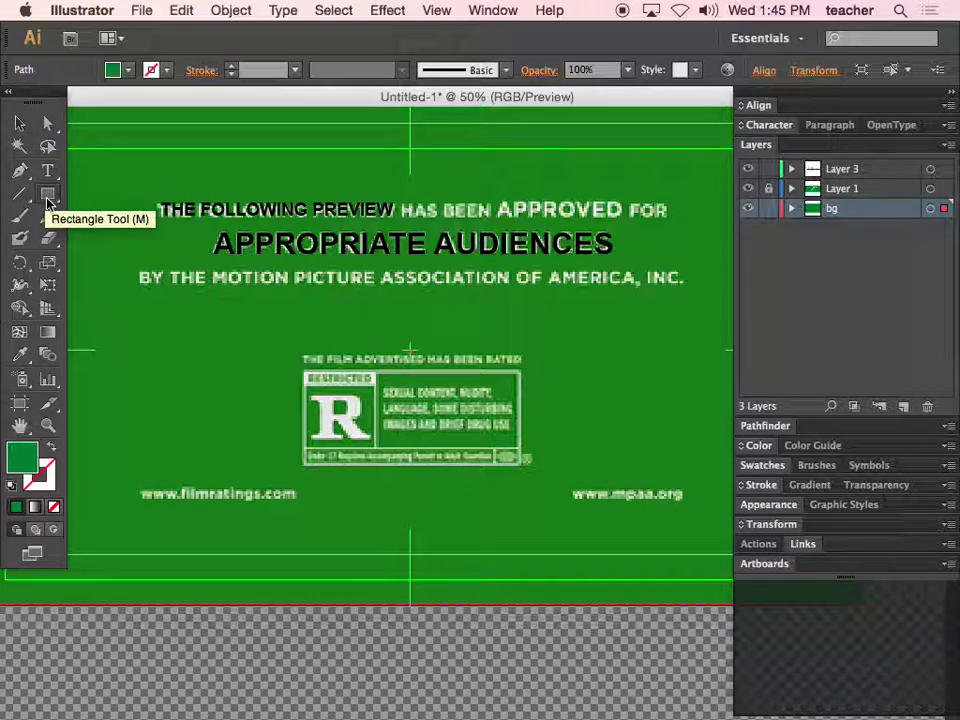
Step: Draw a 3 pt white outline rectangle with no fill framing the R rating box
left_click(51, 451)
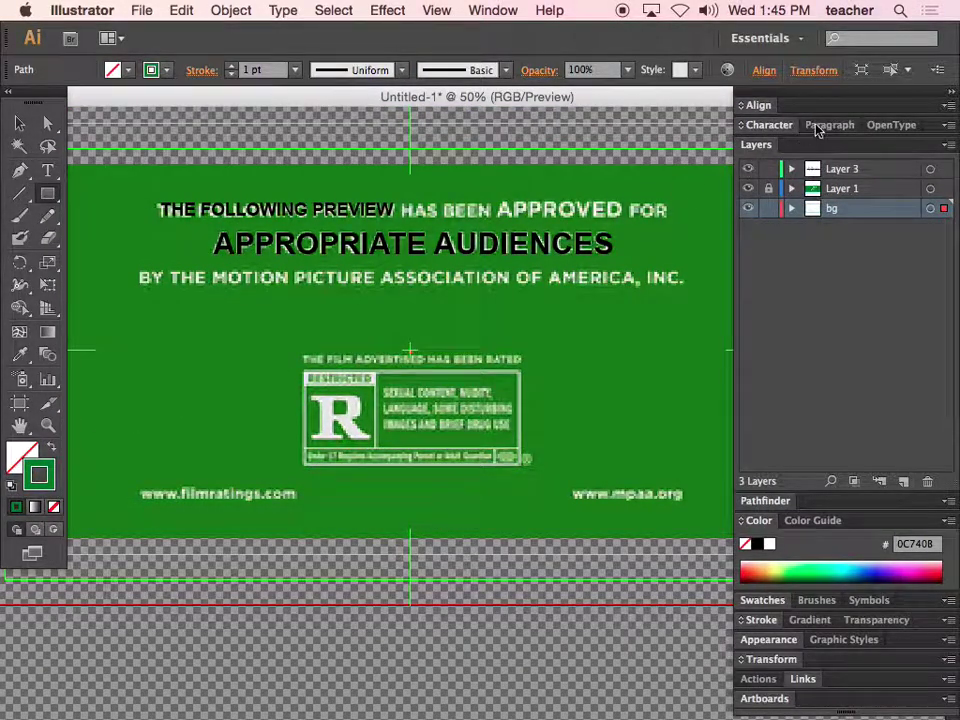
left_click(769, 545)
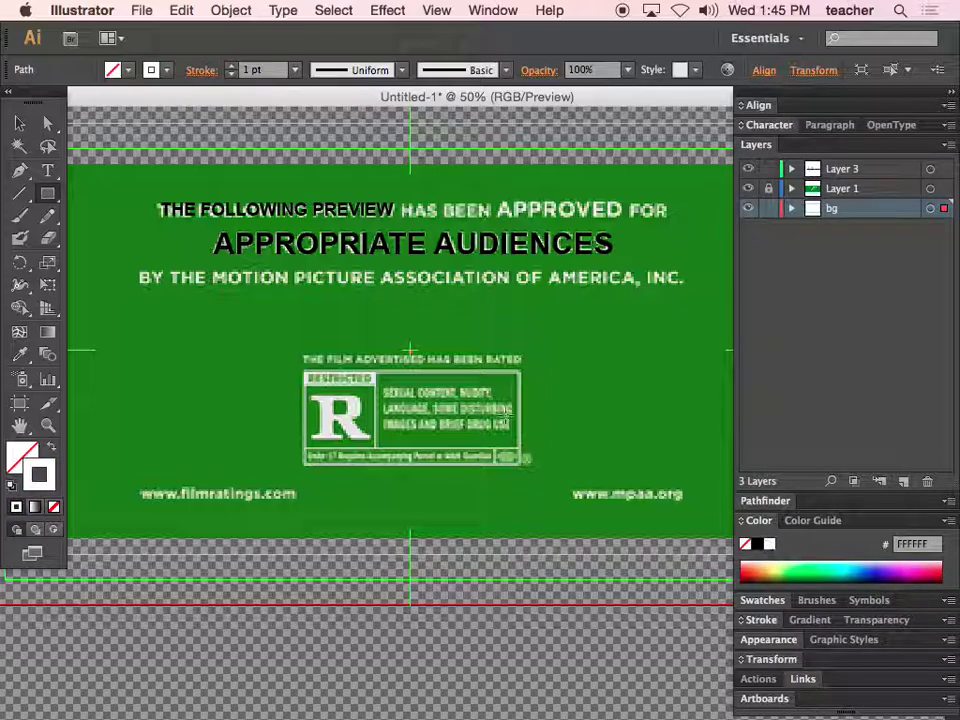
left_click_drag(304, 374, 520, 466)
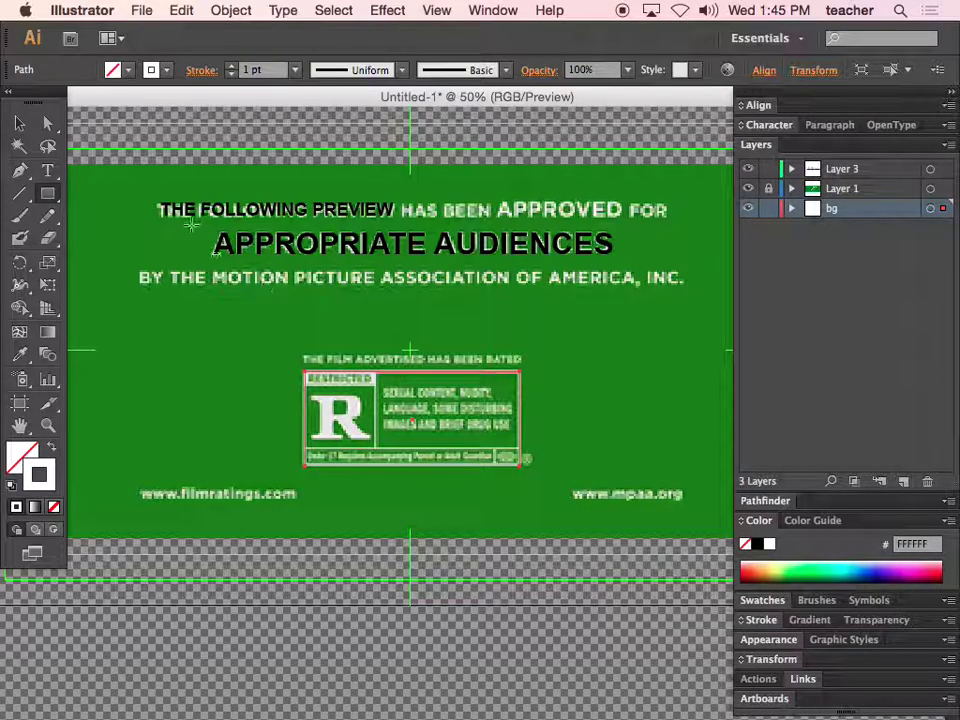
left_click(19, 122)
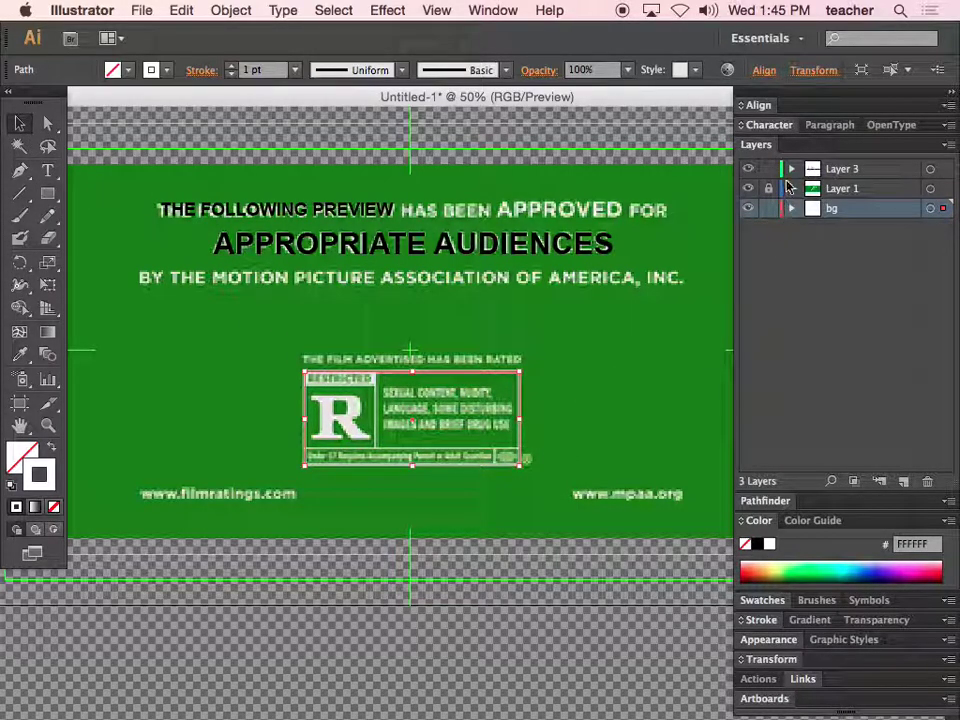
left_click(761, 621)
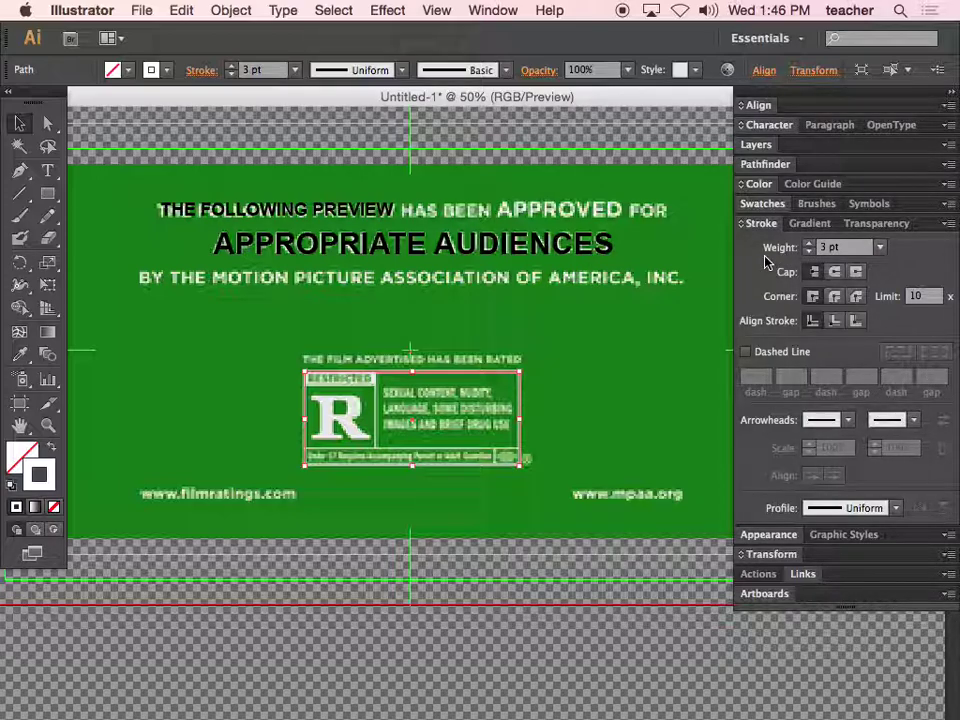
Step: Make Layer 3 the active layer and reselect the R rating box outline
left_click(757, 145)
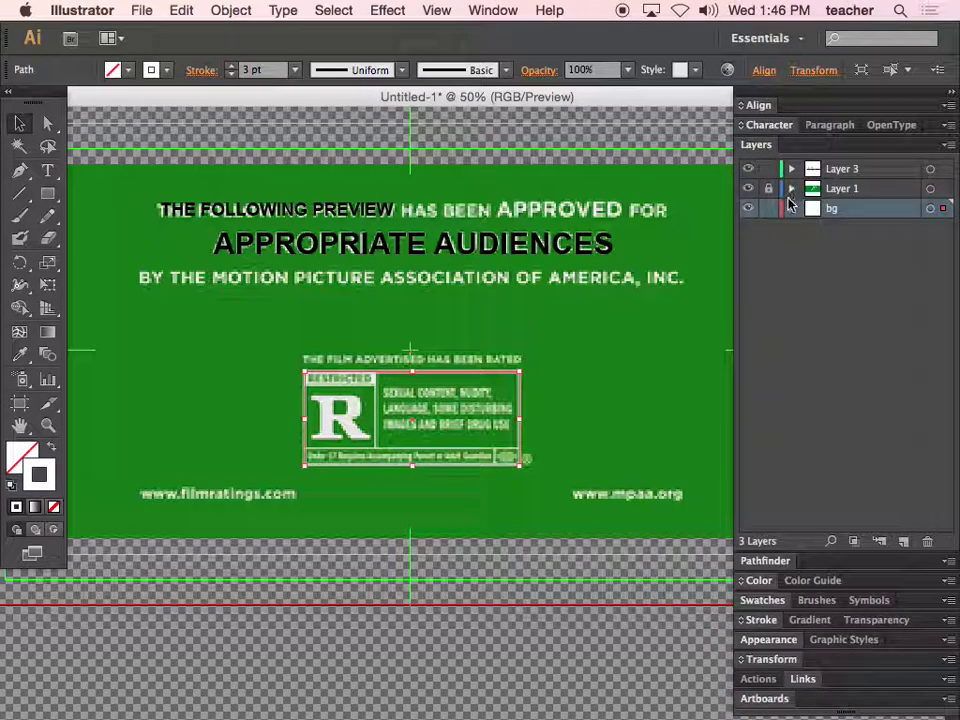
left_click(838, 172)
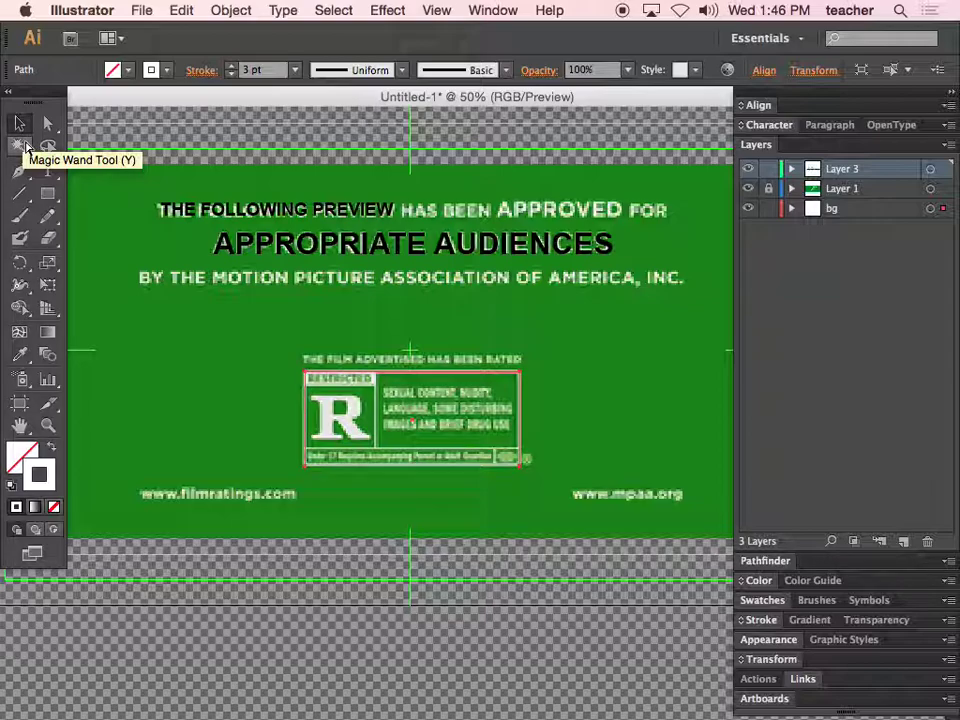
key("super+shift+a")
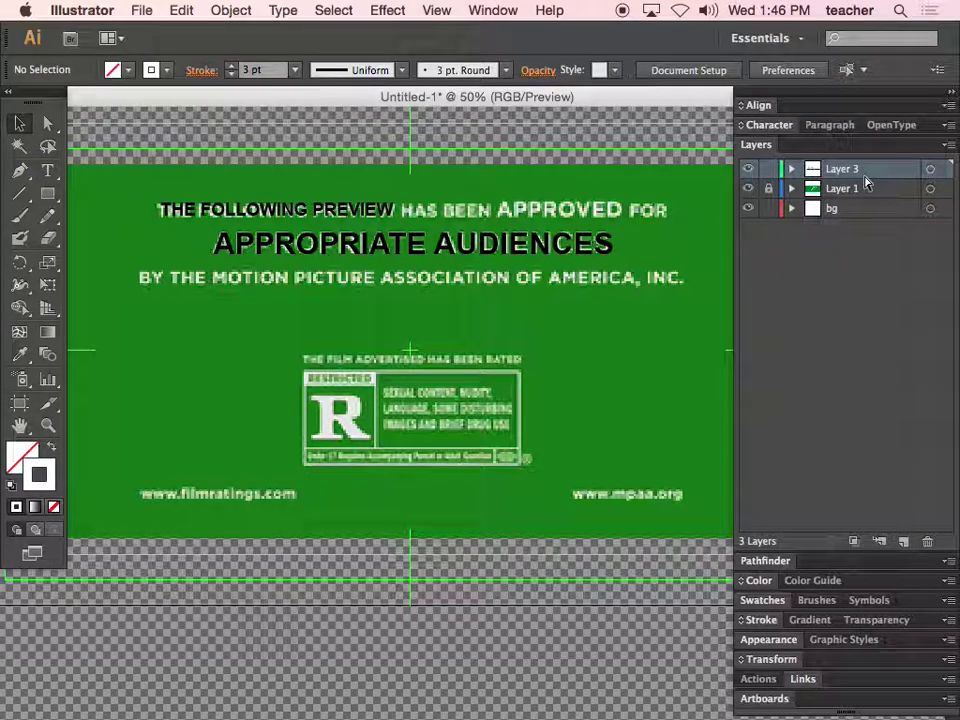
left_click(865, 178, "alt")
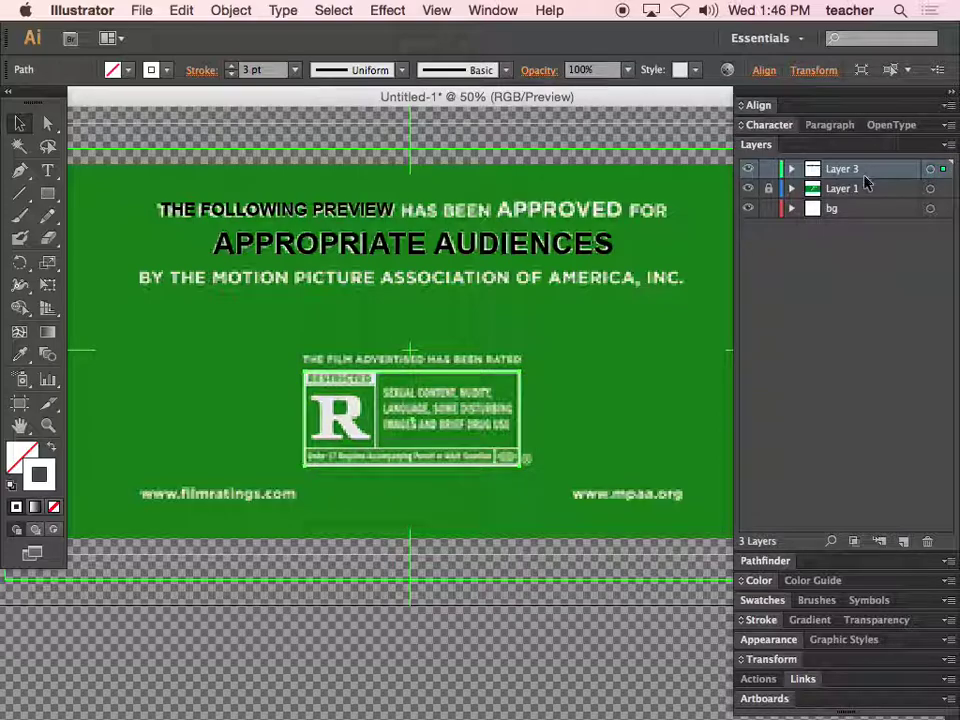
left_click(548, 363)
left_click(521, 402)
left_click(47, 193)
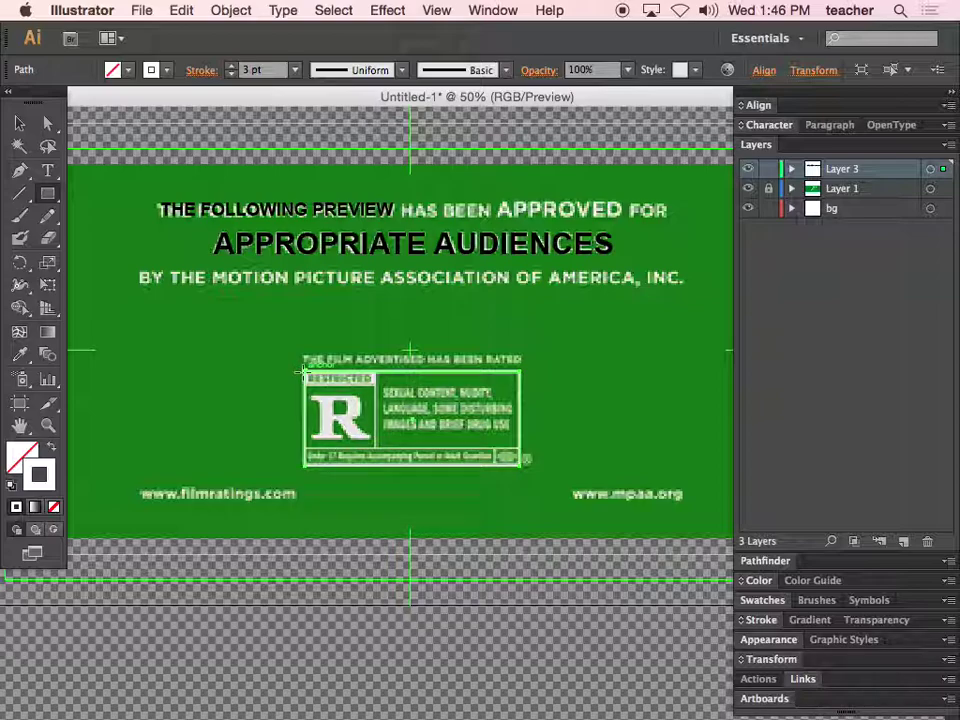
Step: Draw a solid white, no-outline rectangle over the RESTRICTED strip
scroll(306, 381, "up", 6)
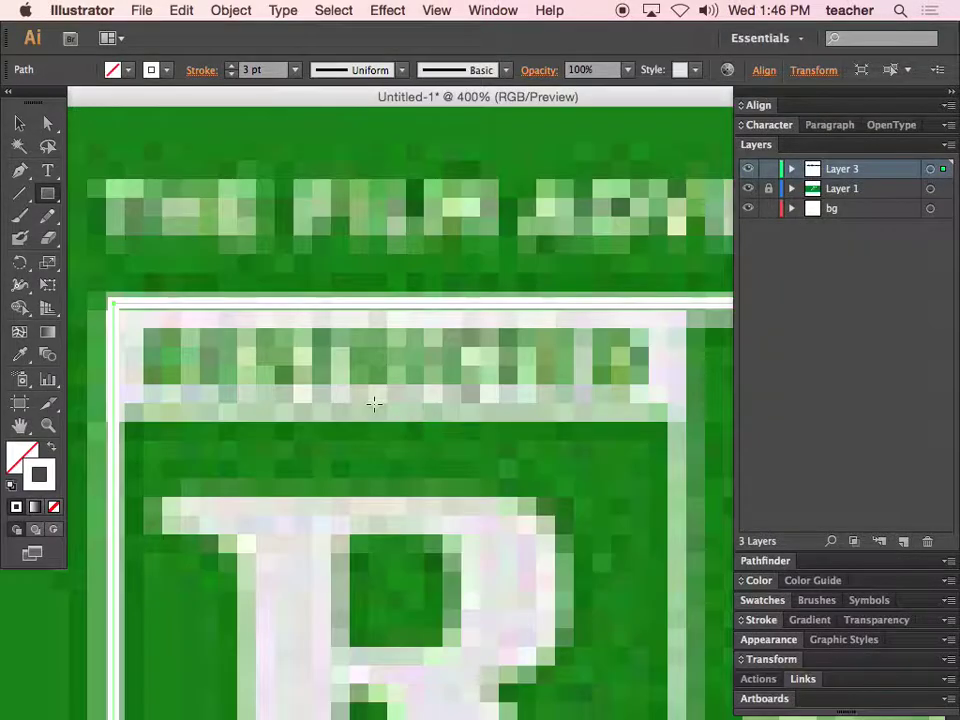
left_click_drag(112, 299, 684, 421)
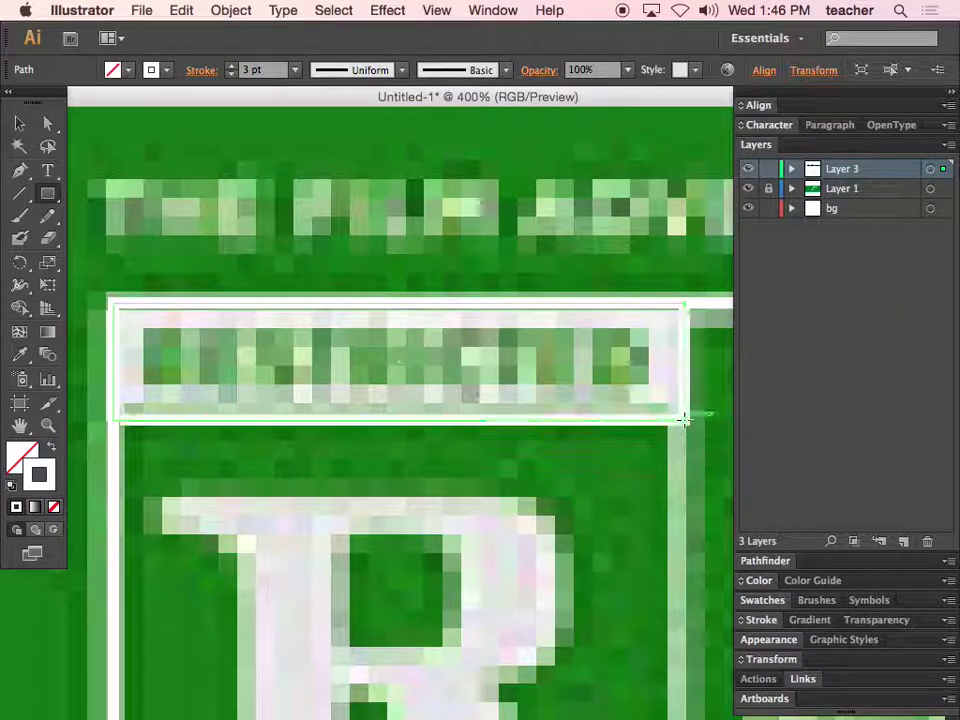
left_click(53, 446)
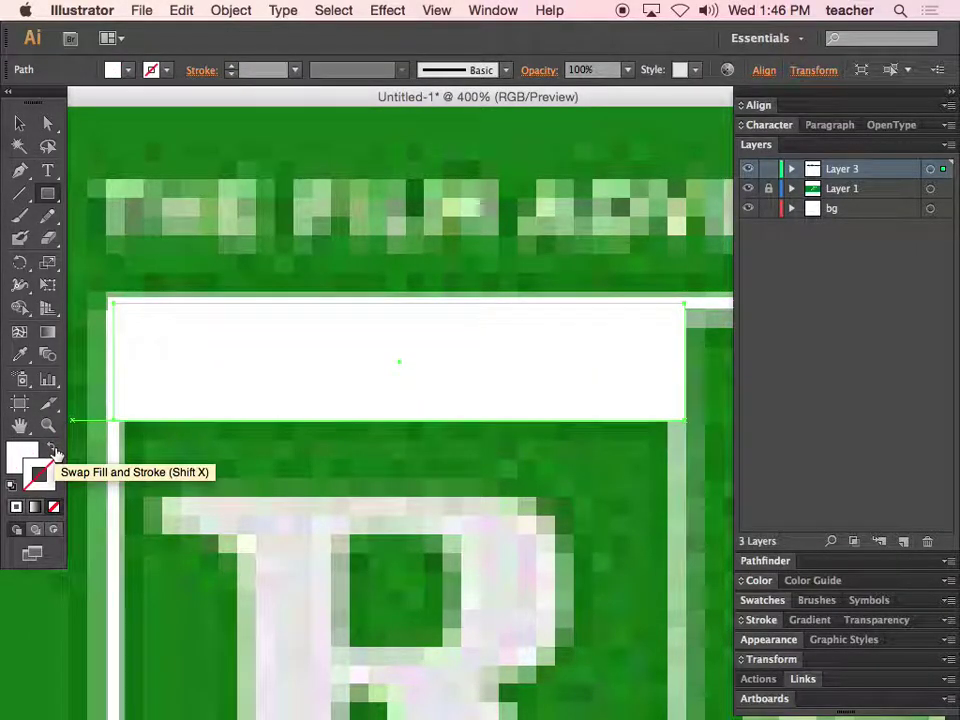
left_click(21, 125)
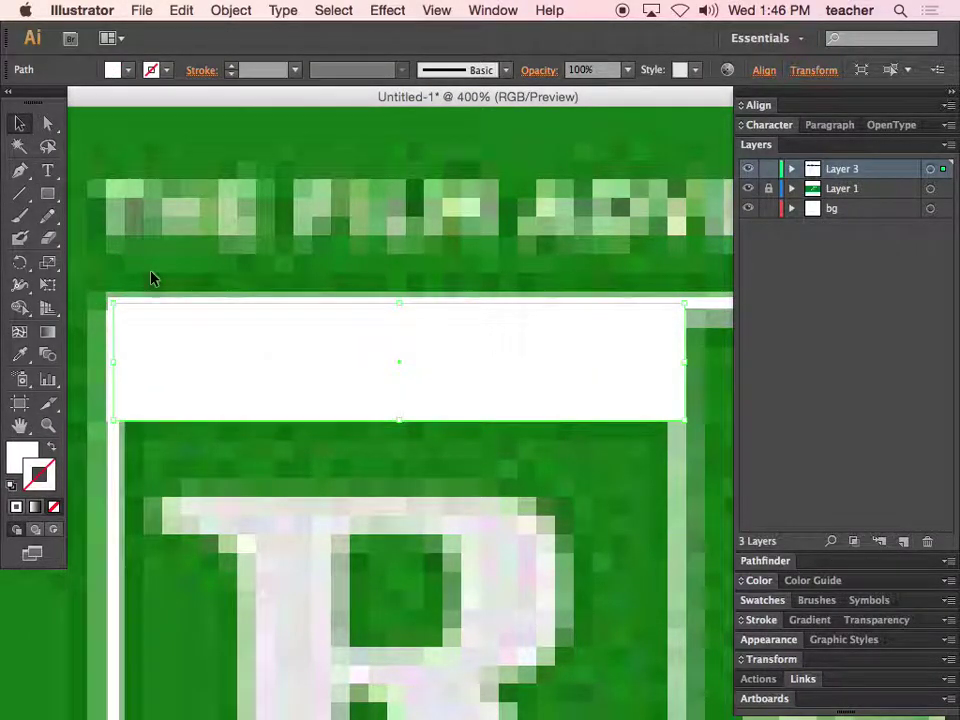
left_click(343, 371, "alt+super")
left_click(420, 430, "alt+super")
left_click(460, 480, "alt+super")
left_click(494, 525, "alt+super")
left_click(494, 525, "alt+super")
scroll(400, 450, "right", 5)
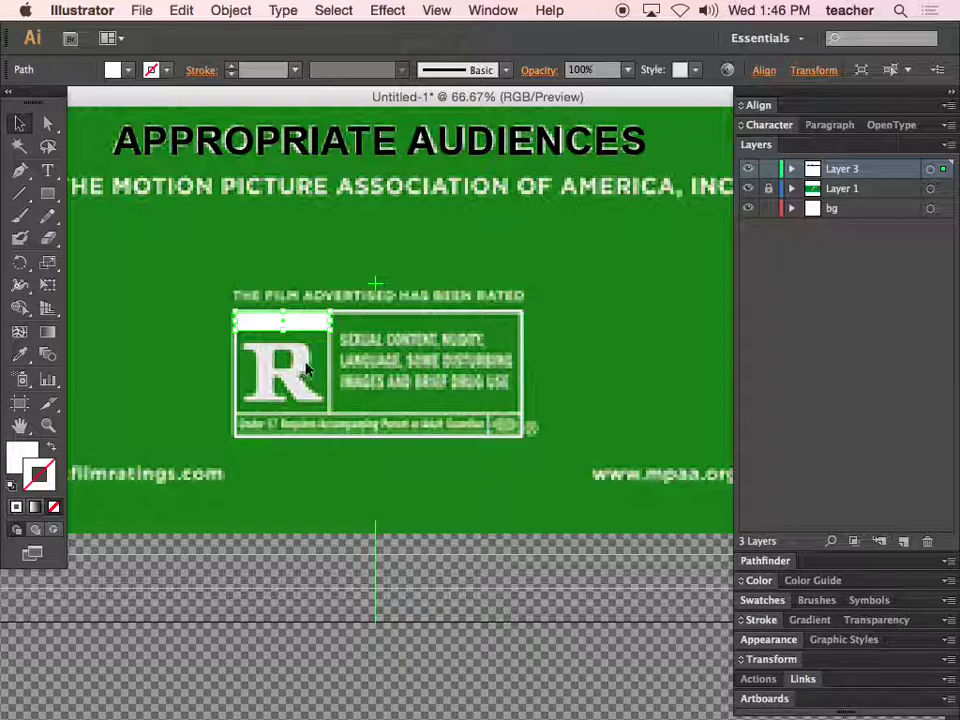
Step: Draw white outline rectangles around the big R and across the box's bottom strip
left_click(47, 193)
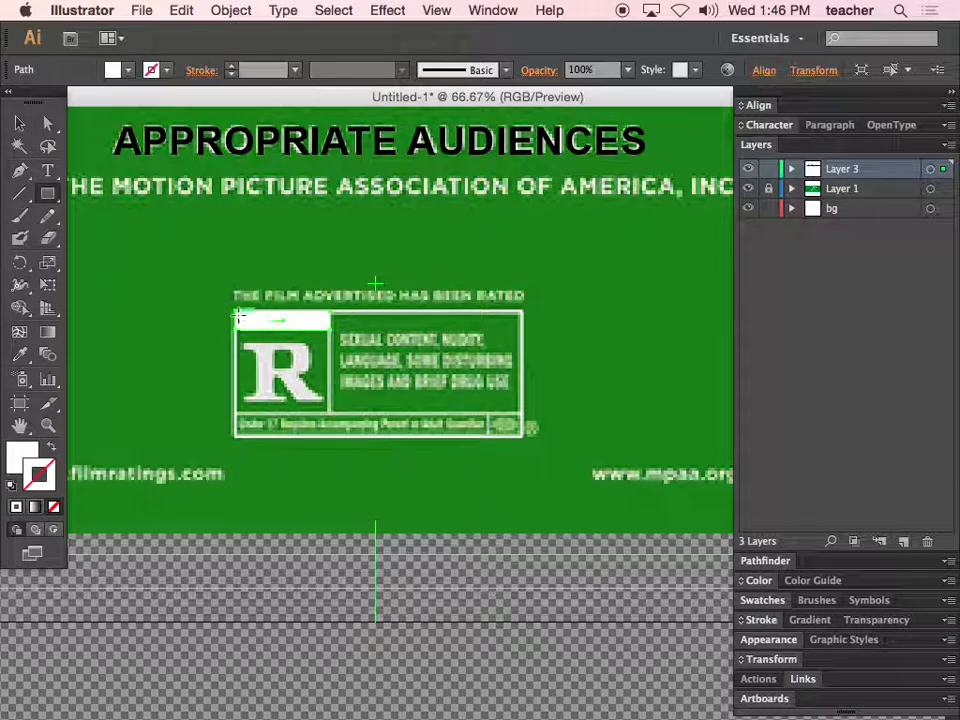
left_click_drag(237, 316, 330, 412)
left_click(55, 449)
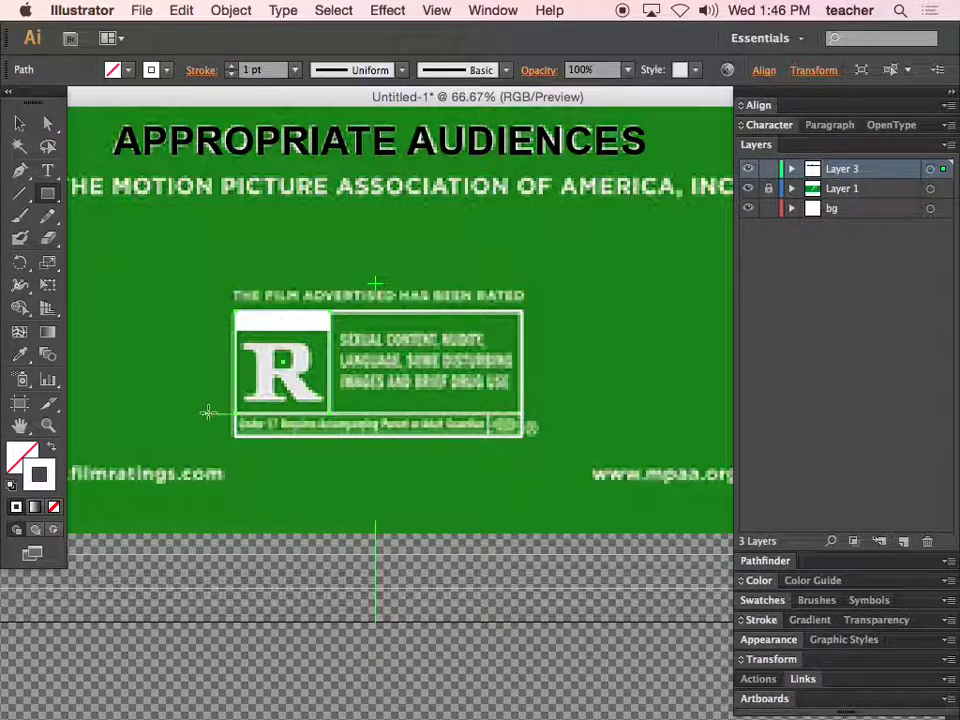
left_click_drag(237, 415, 520, 437)
left_click(19, 122)
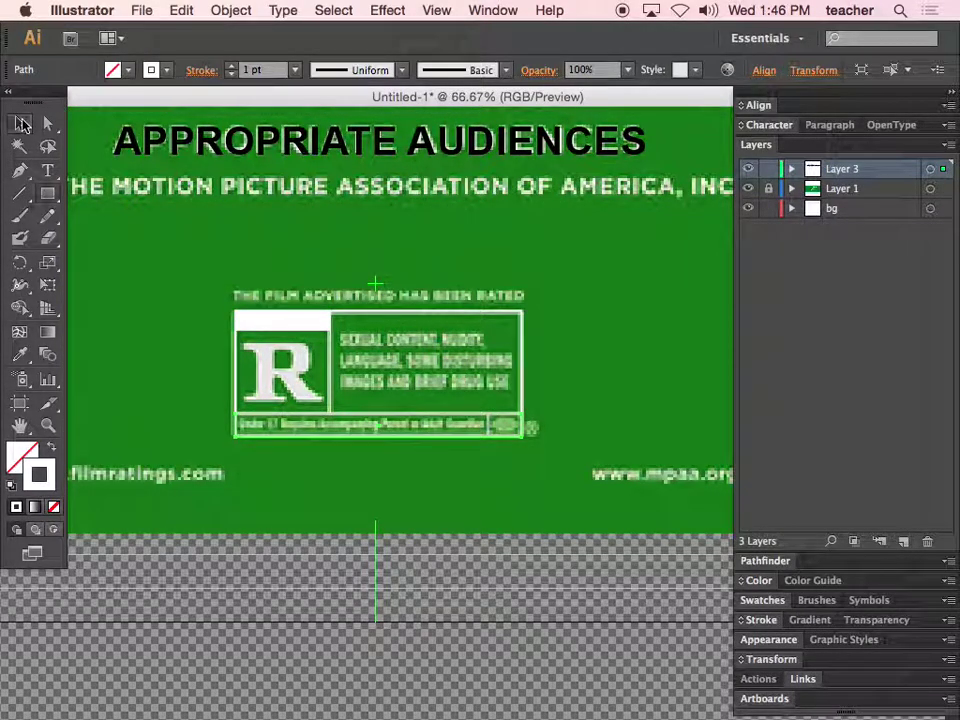
left_click(520, 426, "alt+super")
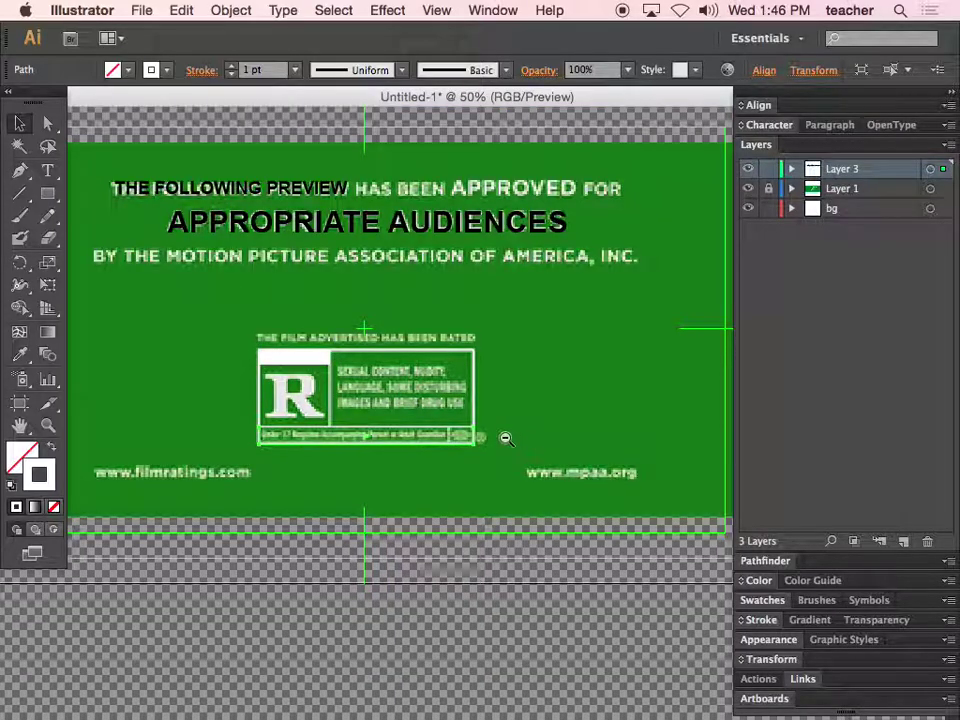
Step: Hide the Layer 1 reference and fill the bg layer's background rectangle bright green
left_click(459, 441, "alt+super")
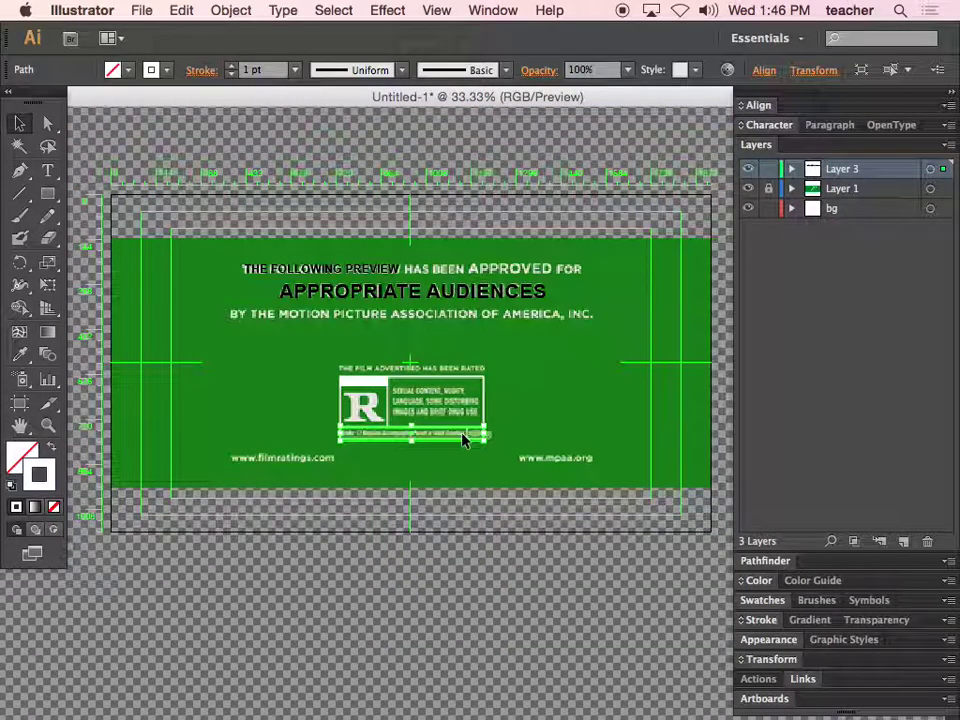
left_click_drag(527, 433, 531, 384)
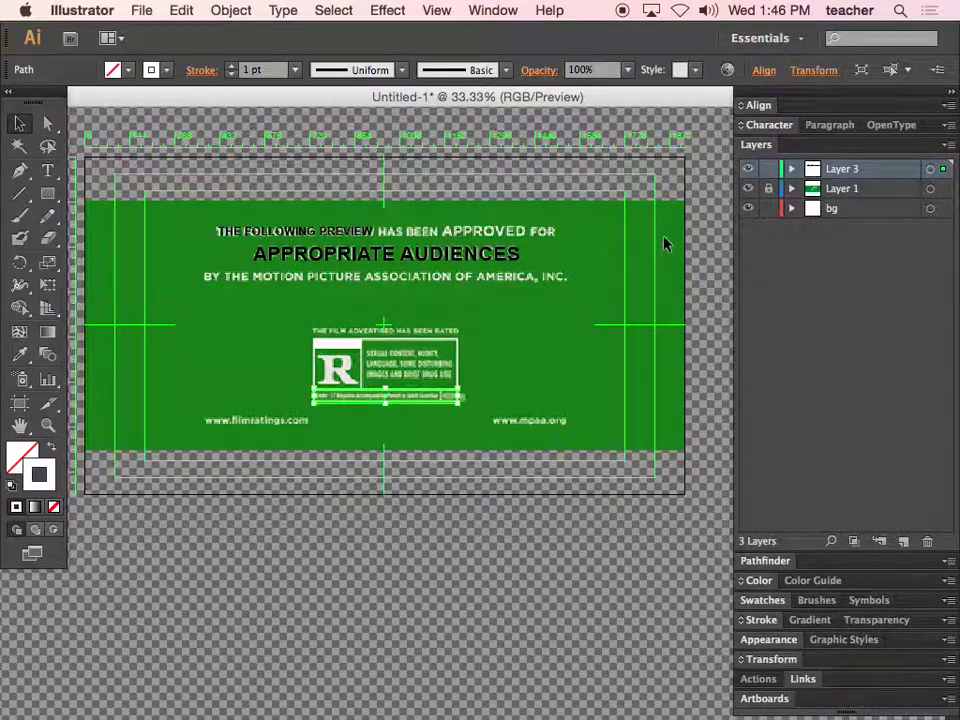
left_click(749, 189)
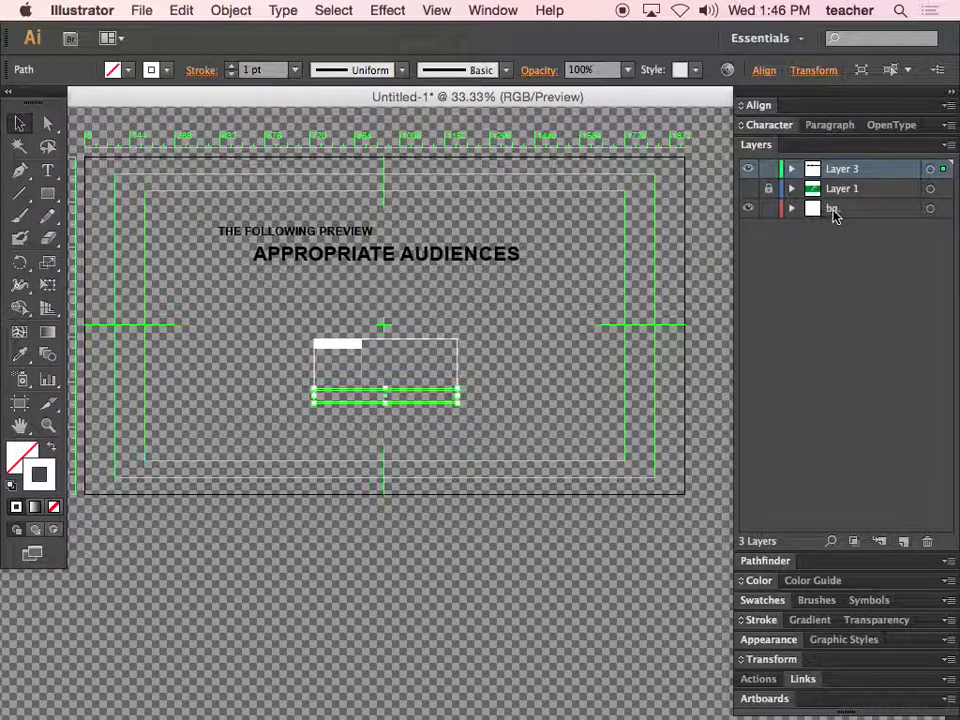
left_click(834, 212)
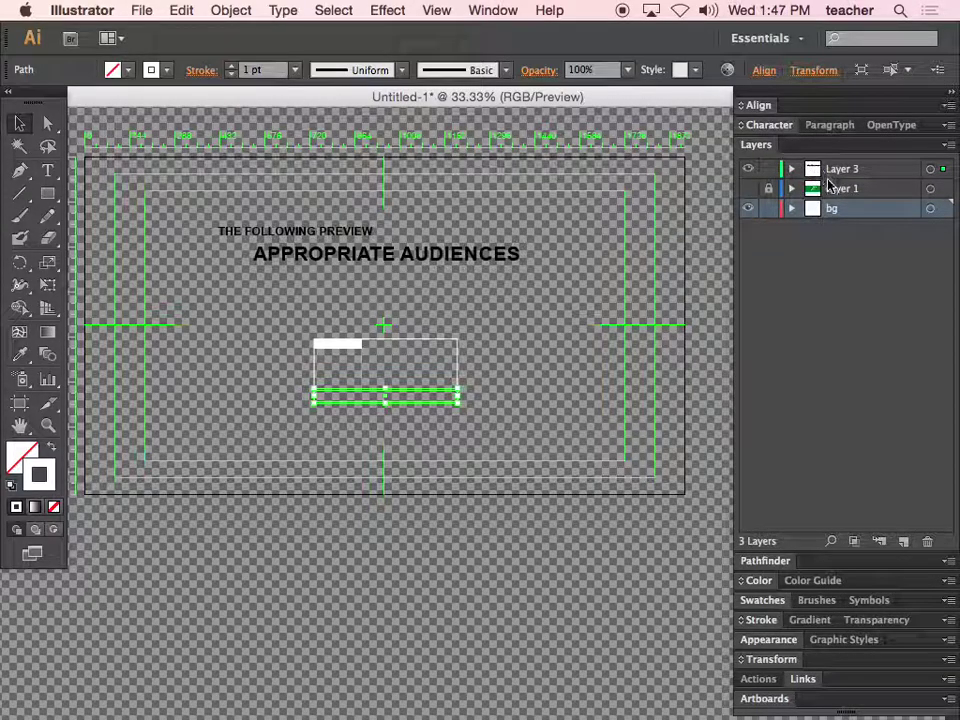
left_click(124, 165)
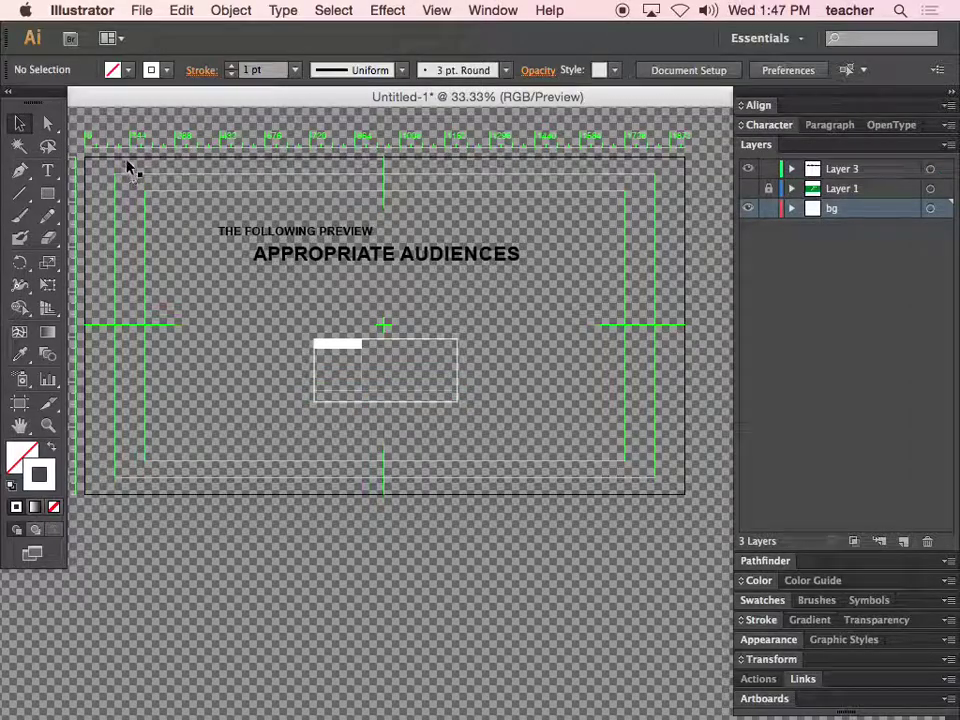
left_click(126, 162)
key("shift+x")
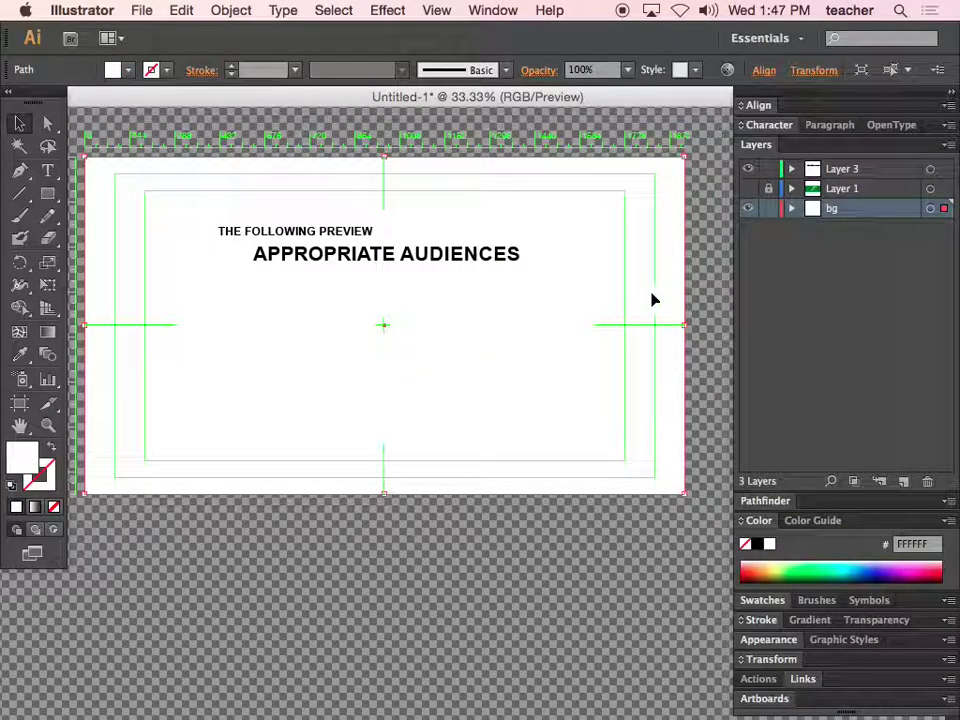
left_click(806, 567)
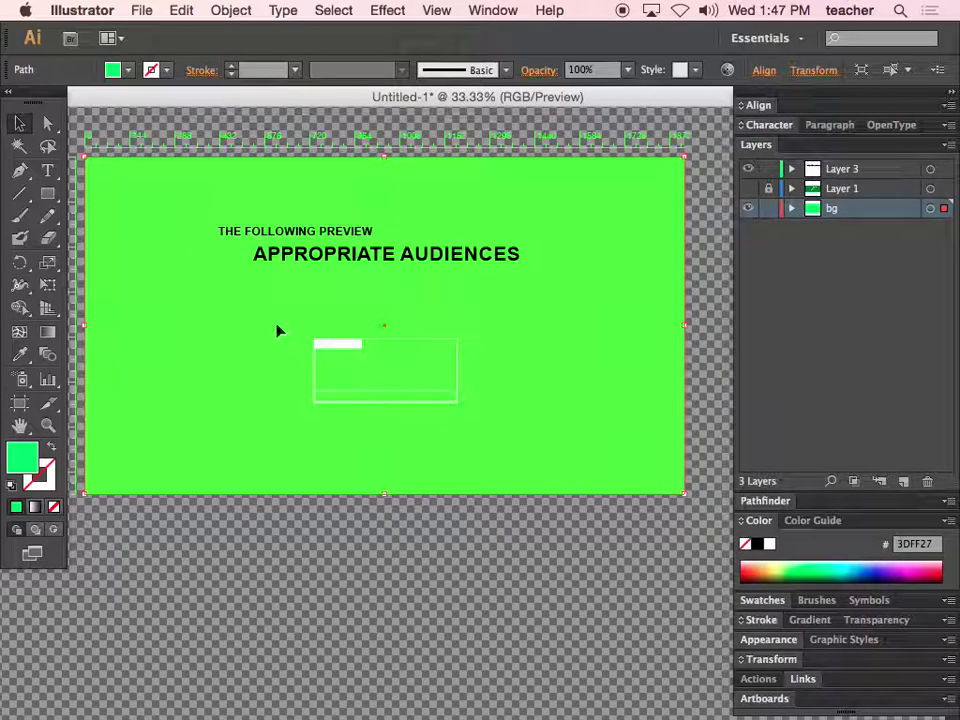
Step: Eyedrop the reference image's dark green 0C740B into the background rectangle
left_click(103, 151)
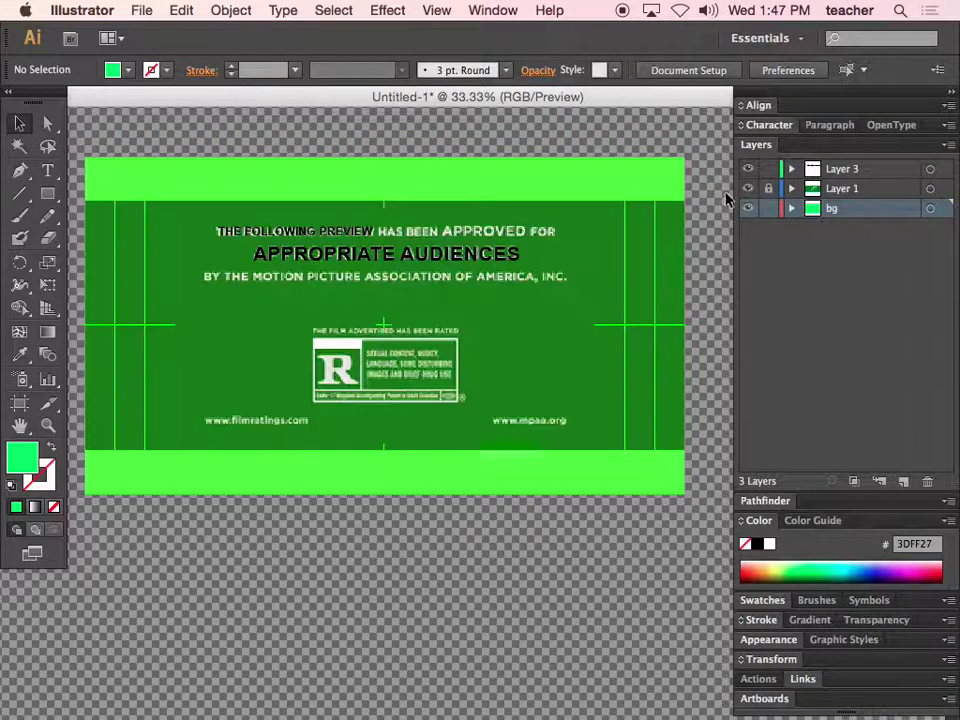
left_click(533, 194)
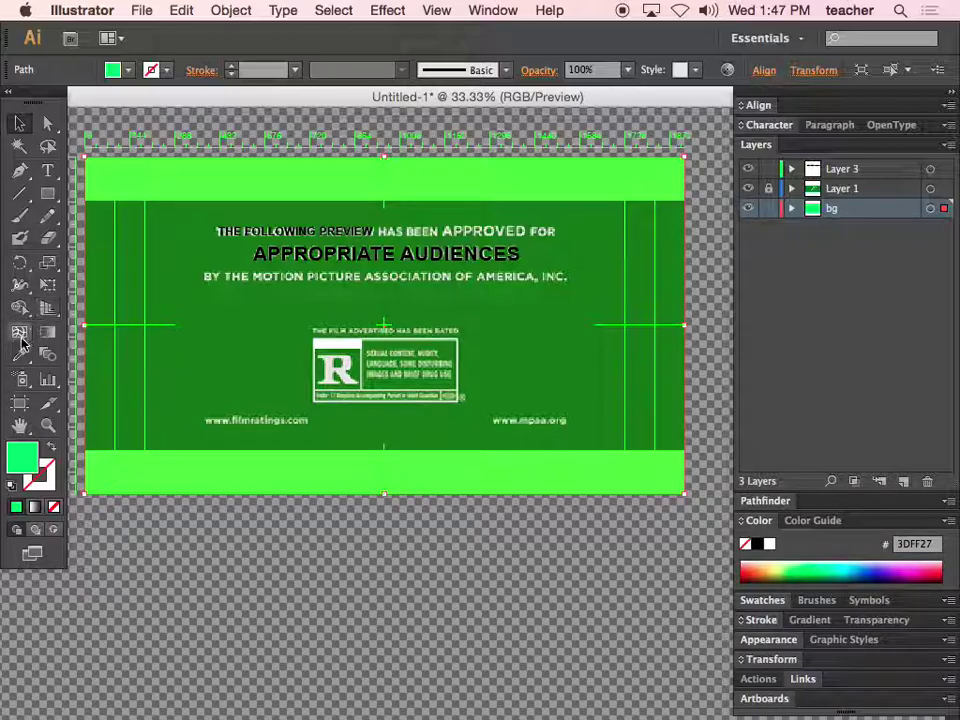
key("i")
left_click(169, 244)
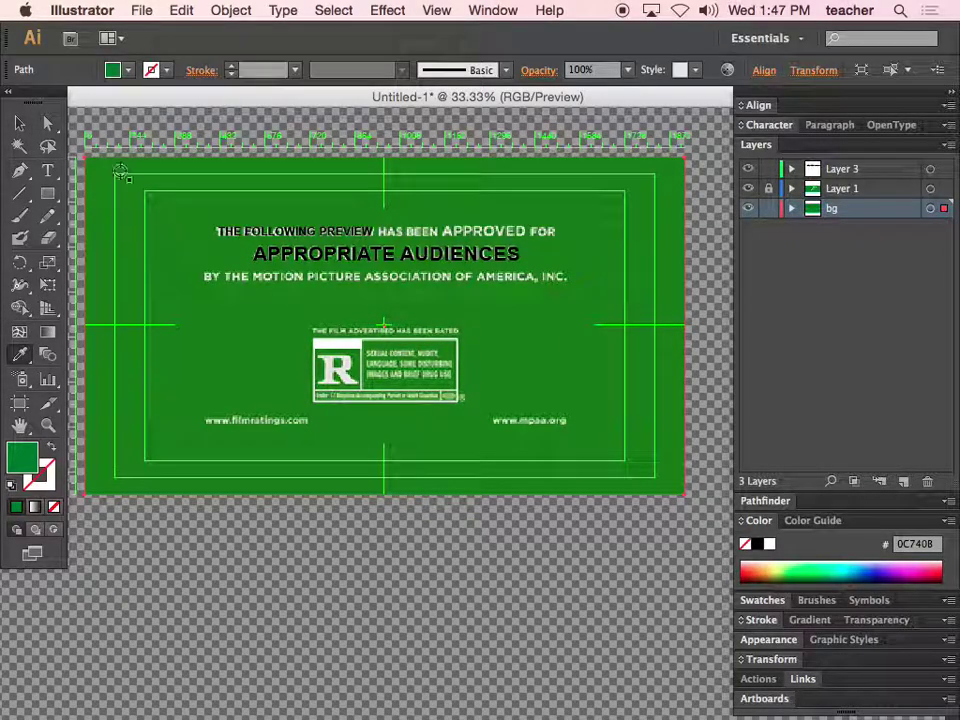
left_click(19, 123)
left_click(748, 188)
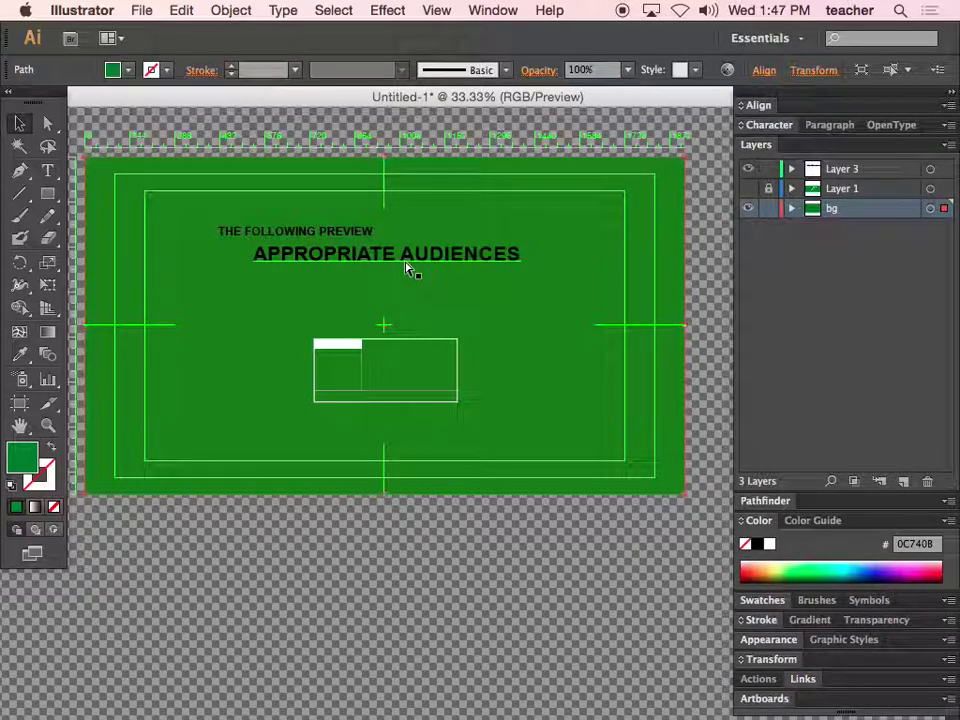
Step: Save the document to the Desktop as PREVIEW BUMPER.ai with default Illustrator options
key("super+s")
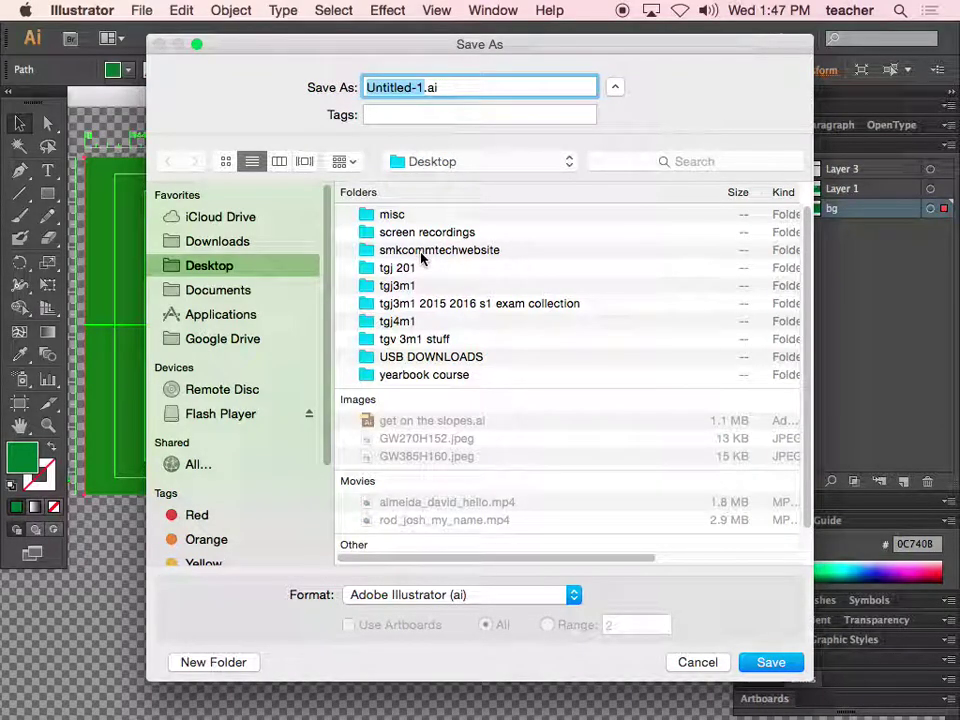
type("PREB")
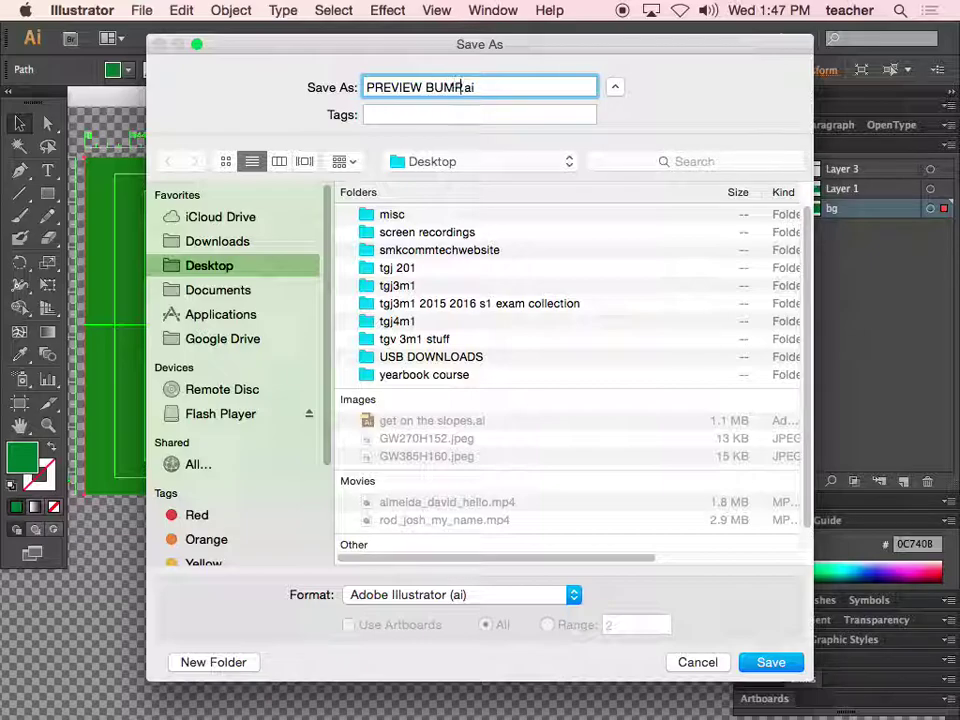
type("ER")
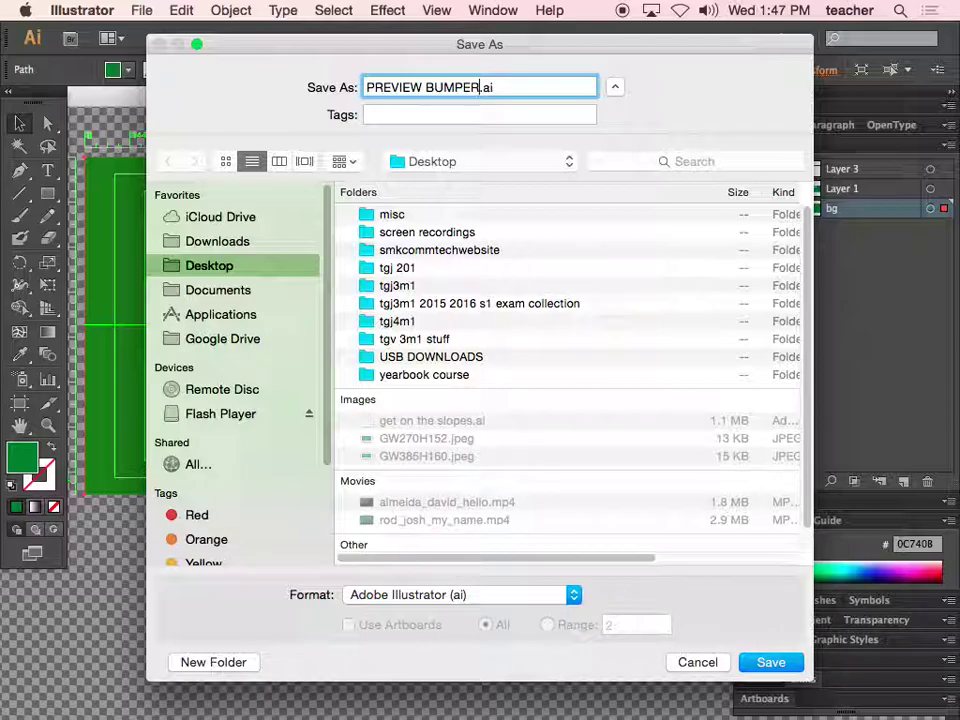
left_click(771, 662)
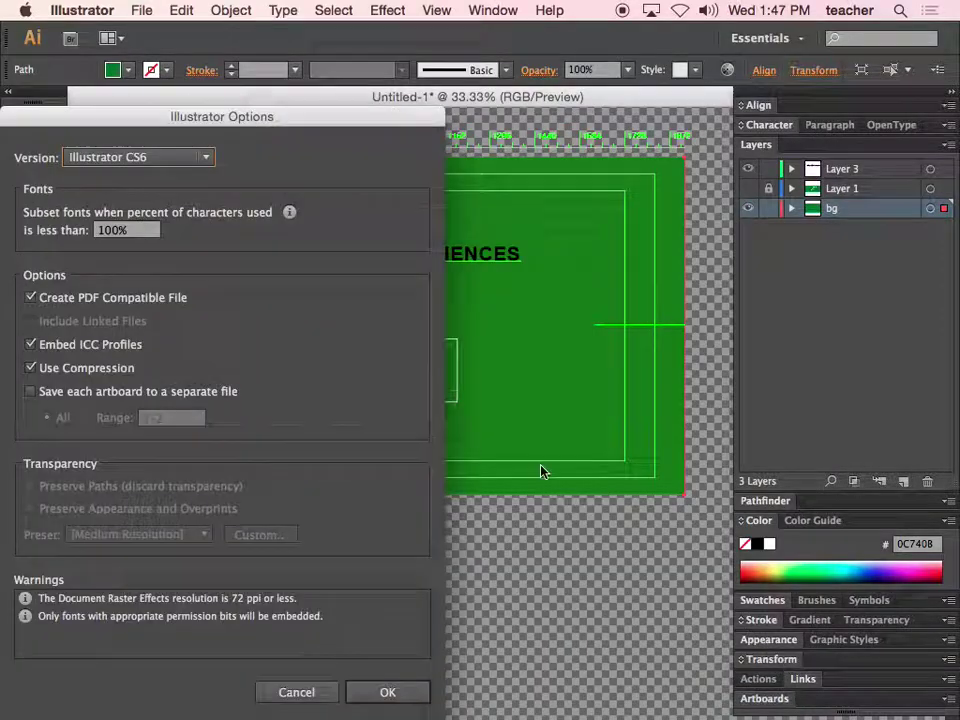
left_click(395, 692)
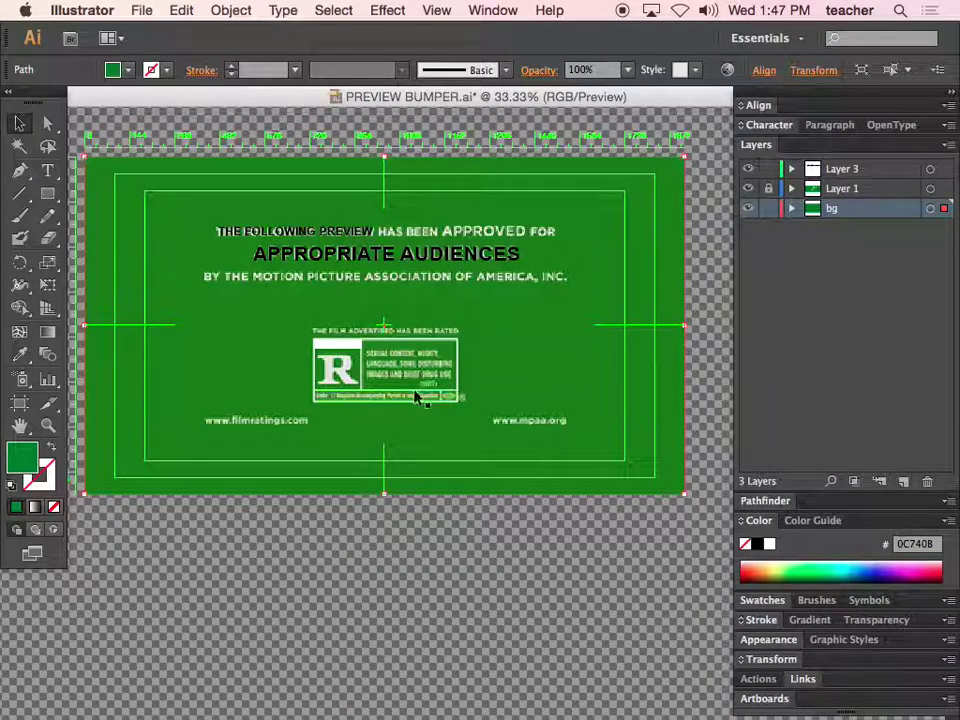
left_click(365, 355)
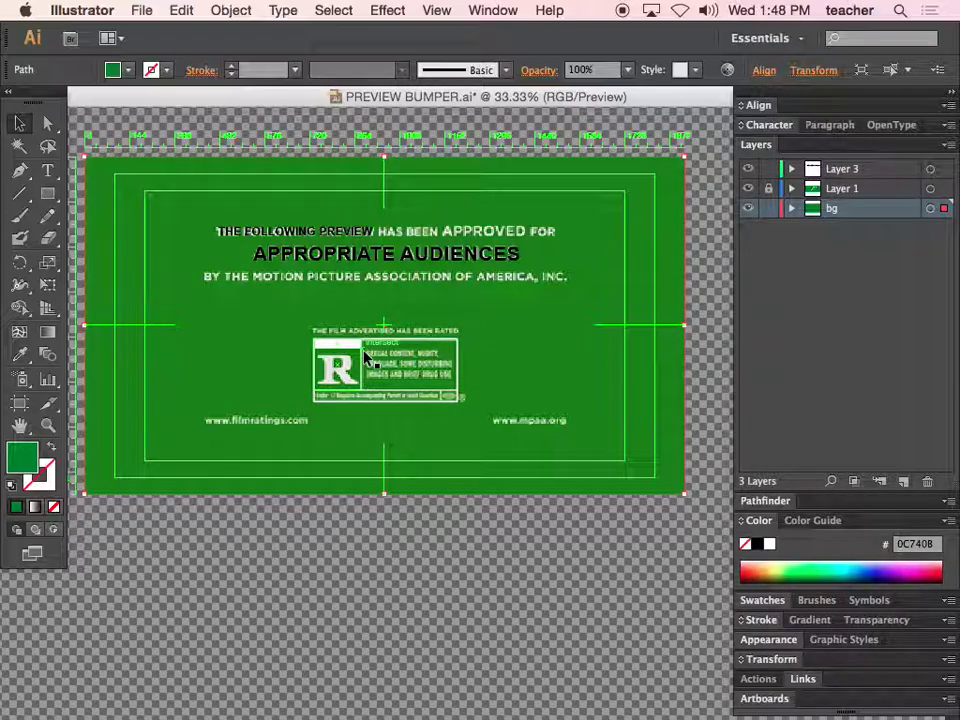